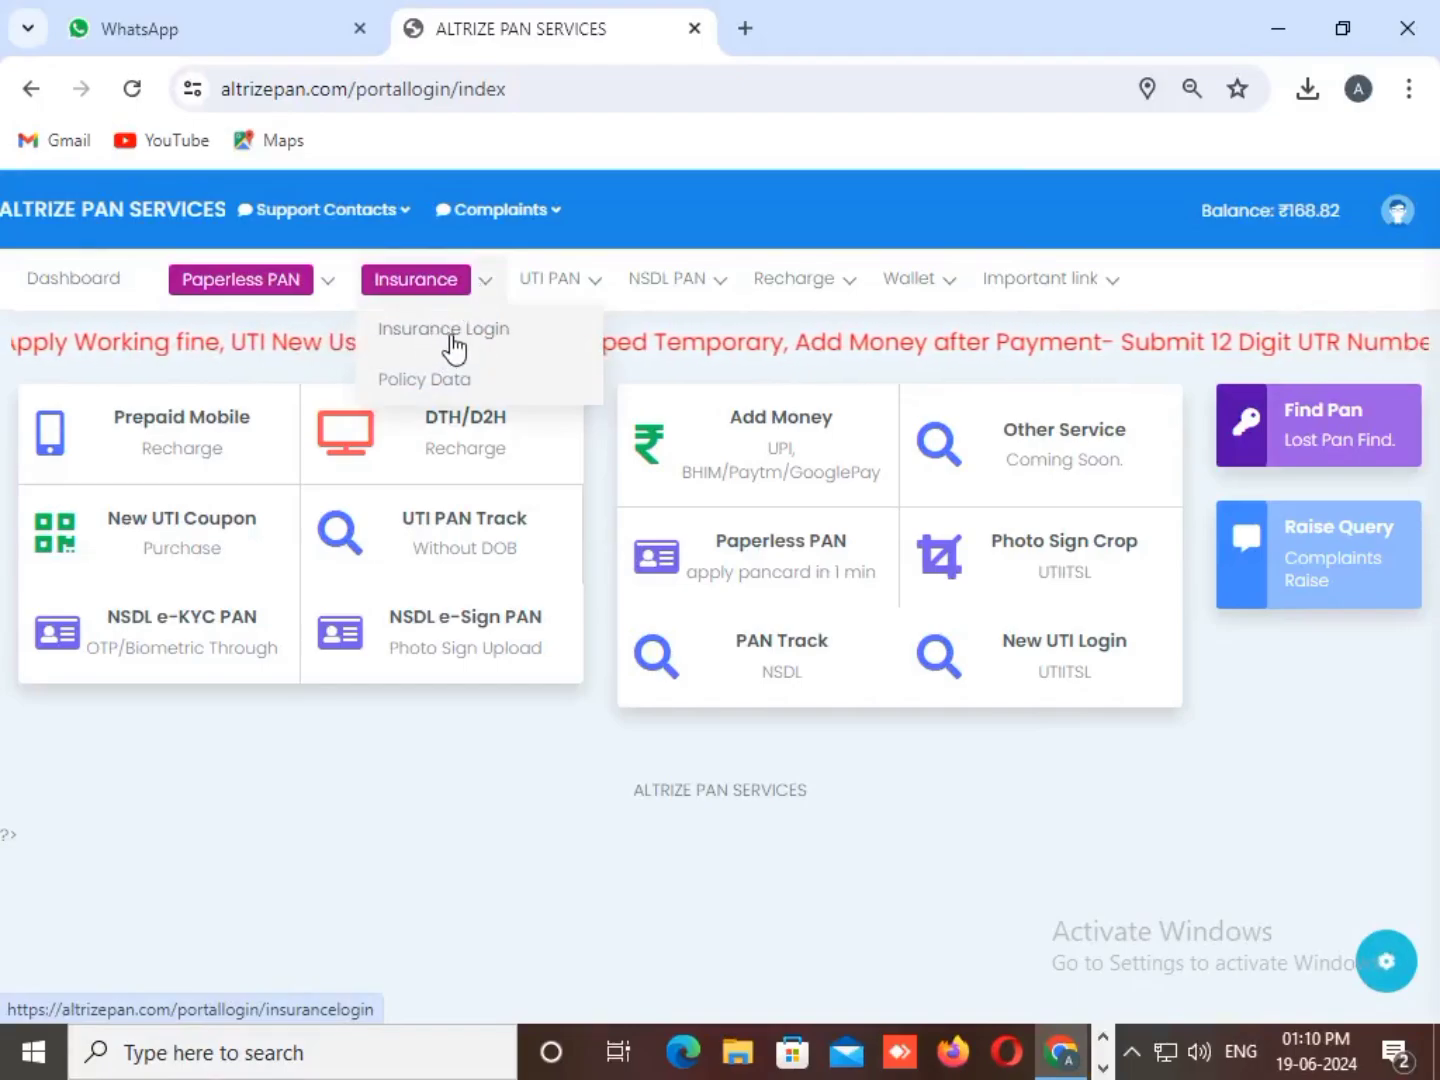
- Go to the insurance login's outlet onboarding page and activate the Insurance ID service, confirming the activation
left_click(453, 345)
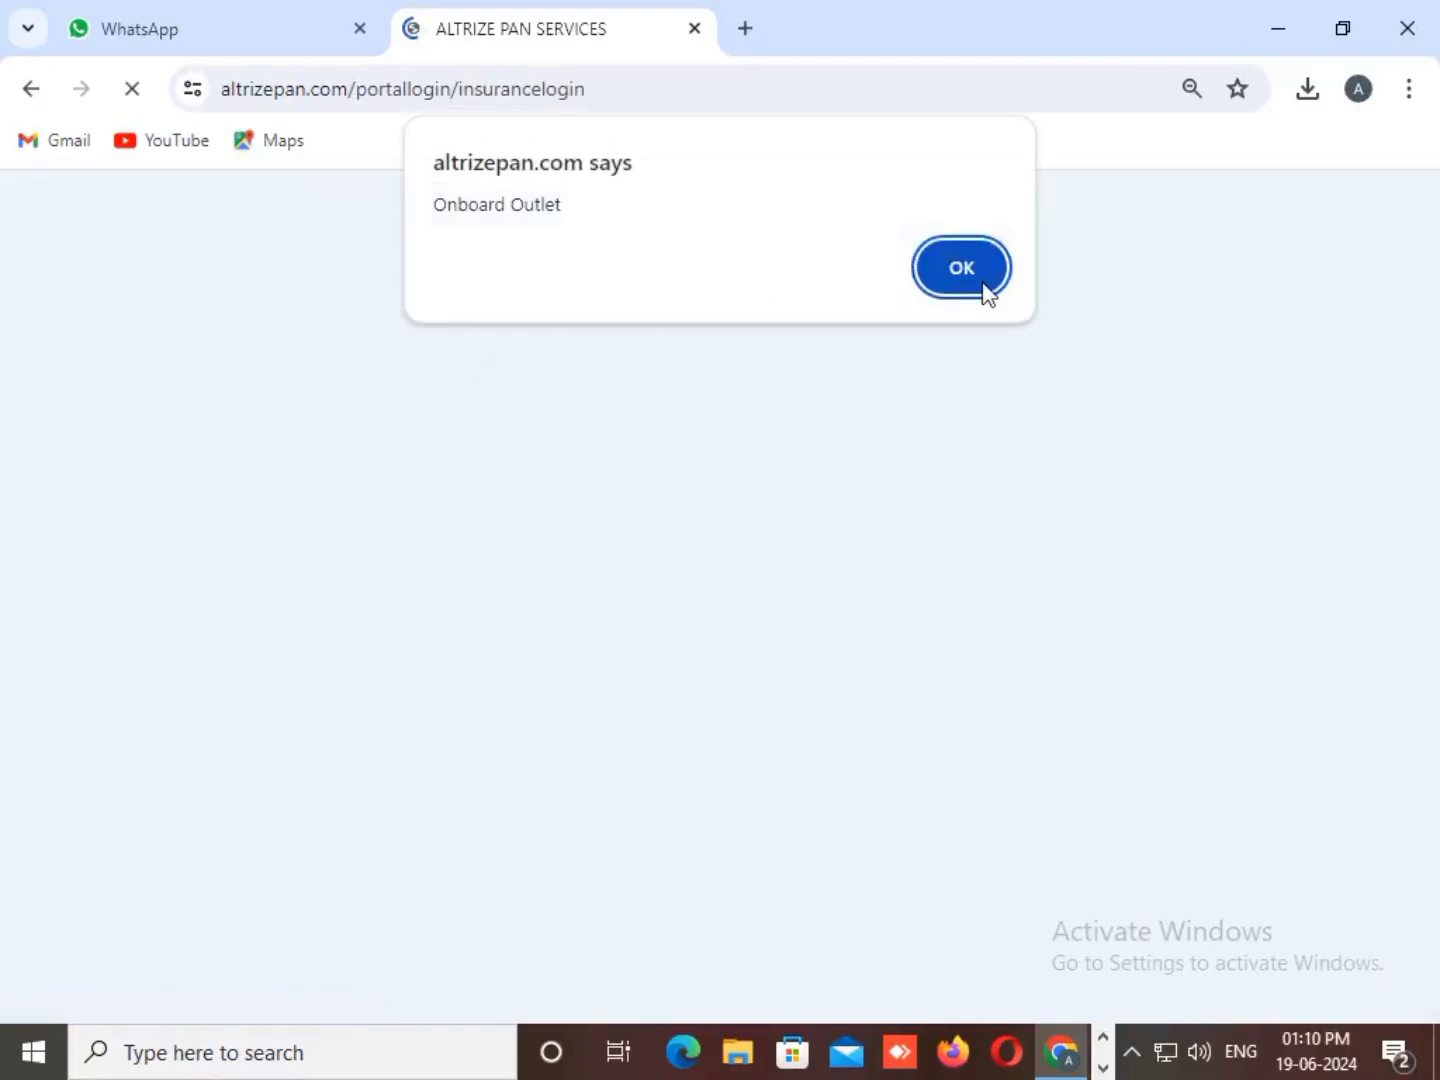
left_click(978, 282)
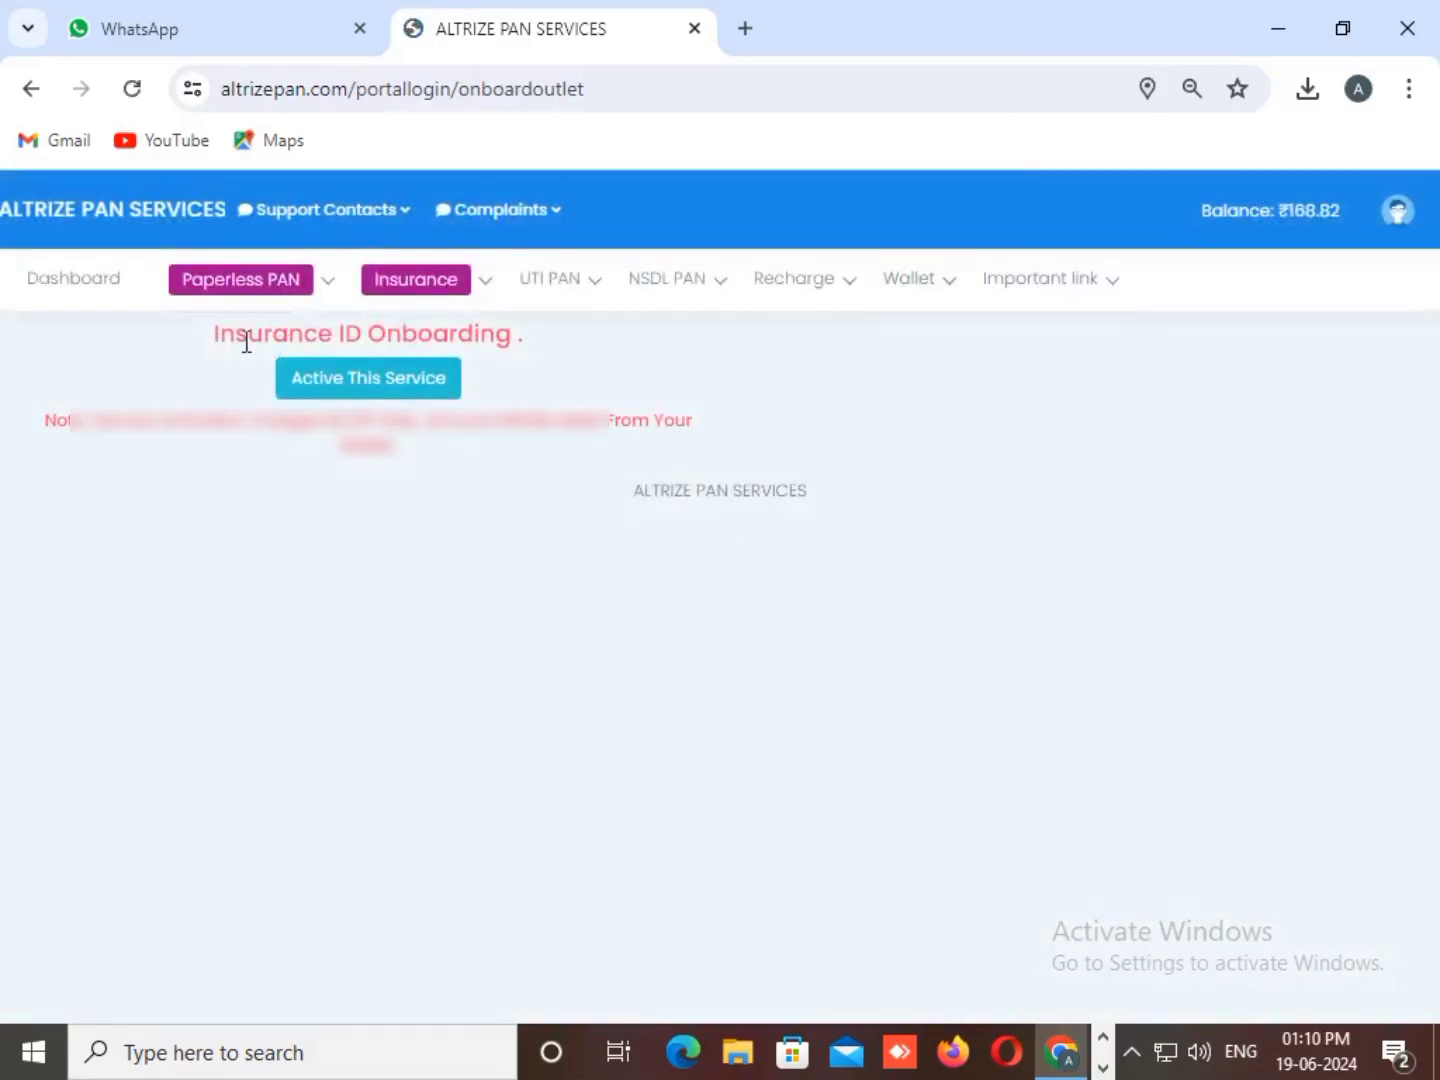
left_click_drag(214, 333, 518, 350)
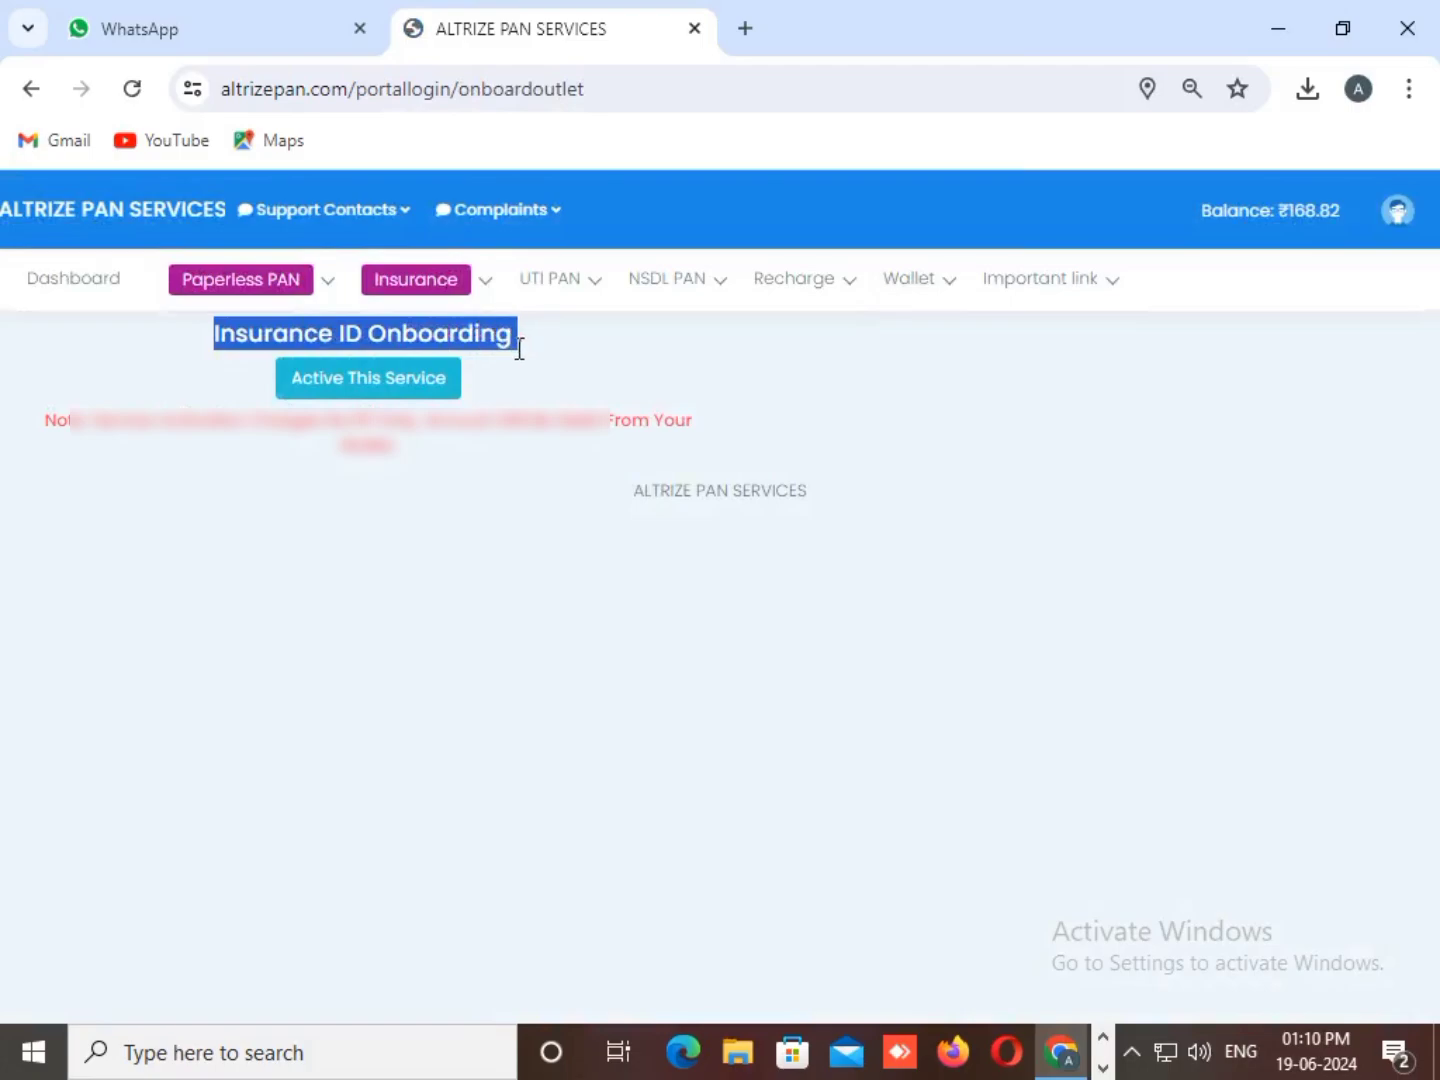
left_click(358, 380)
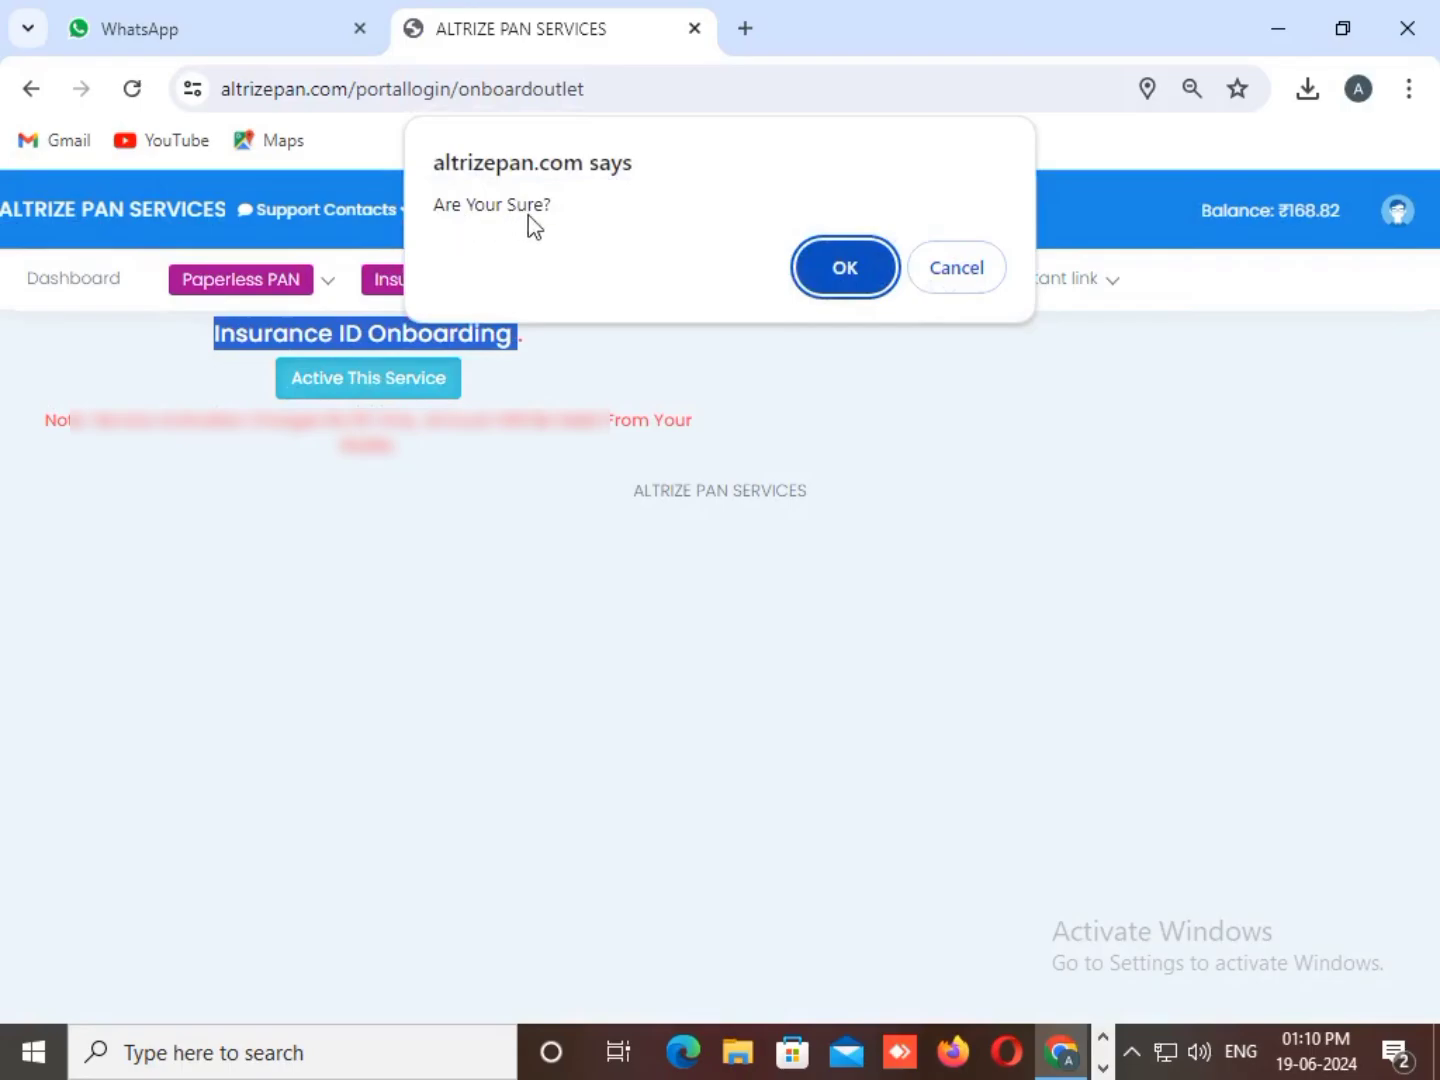
left_click(845, 266)
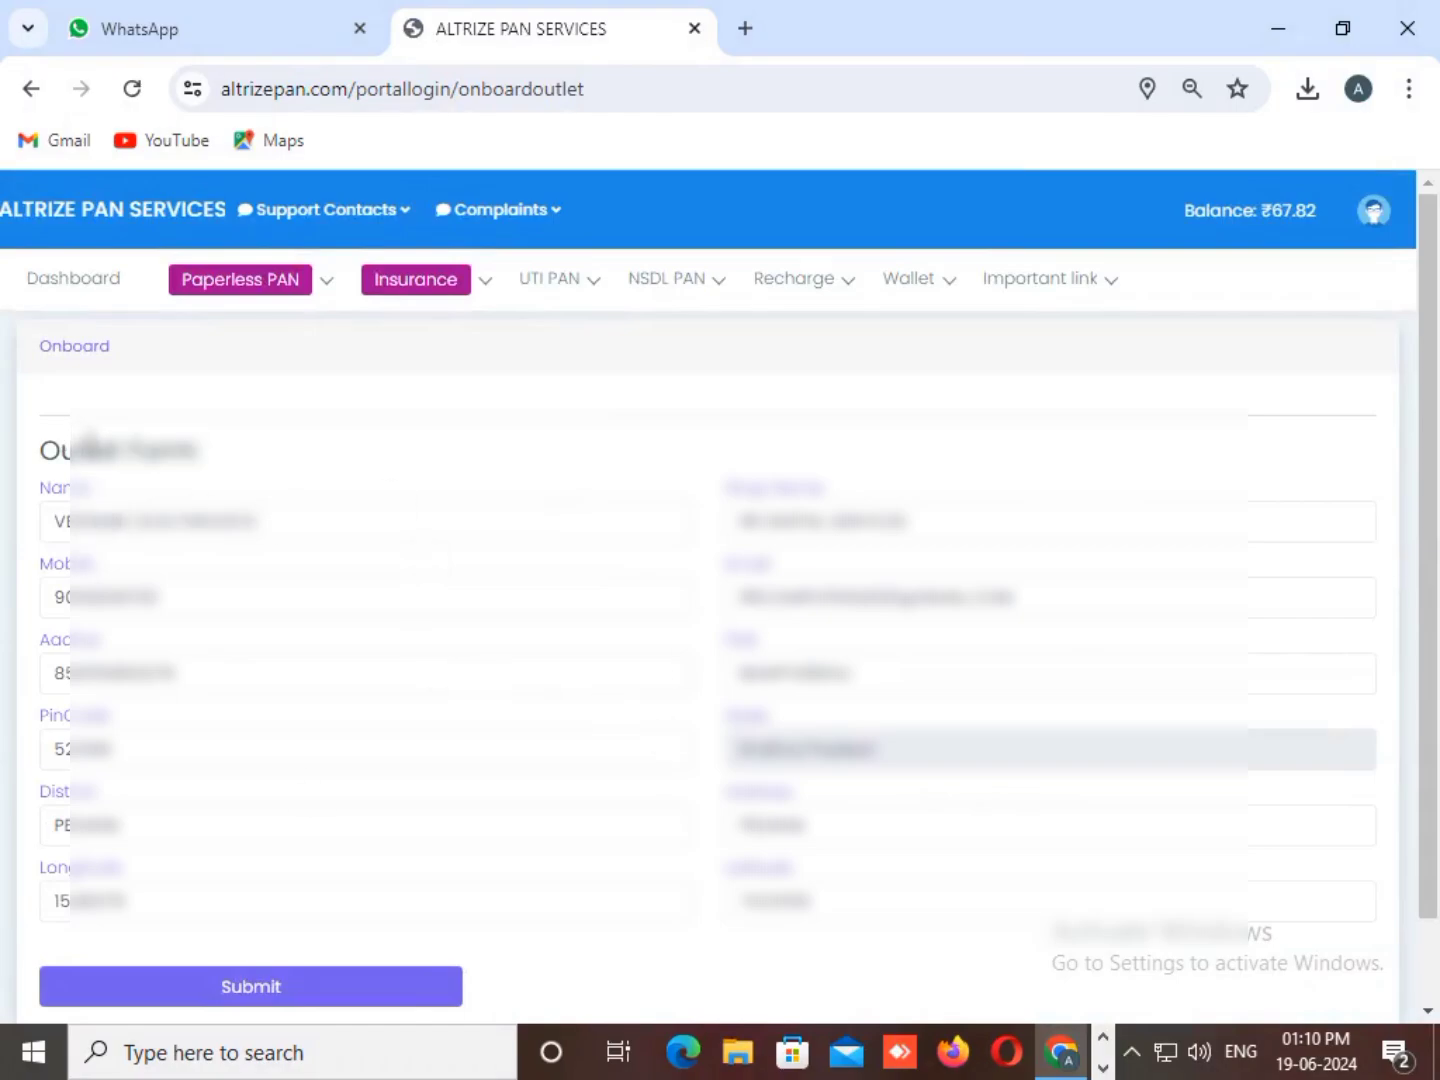
- Submit the prefilled outlet form to onboard the outlet, and highlight the resulting message with the outlet ID
scroll(514, 608, "down", 1)
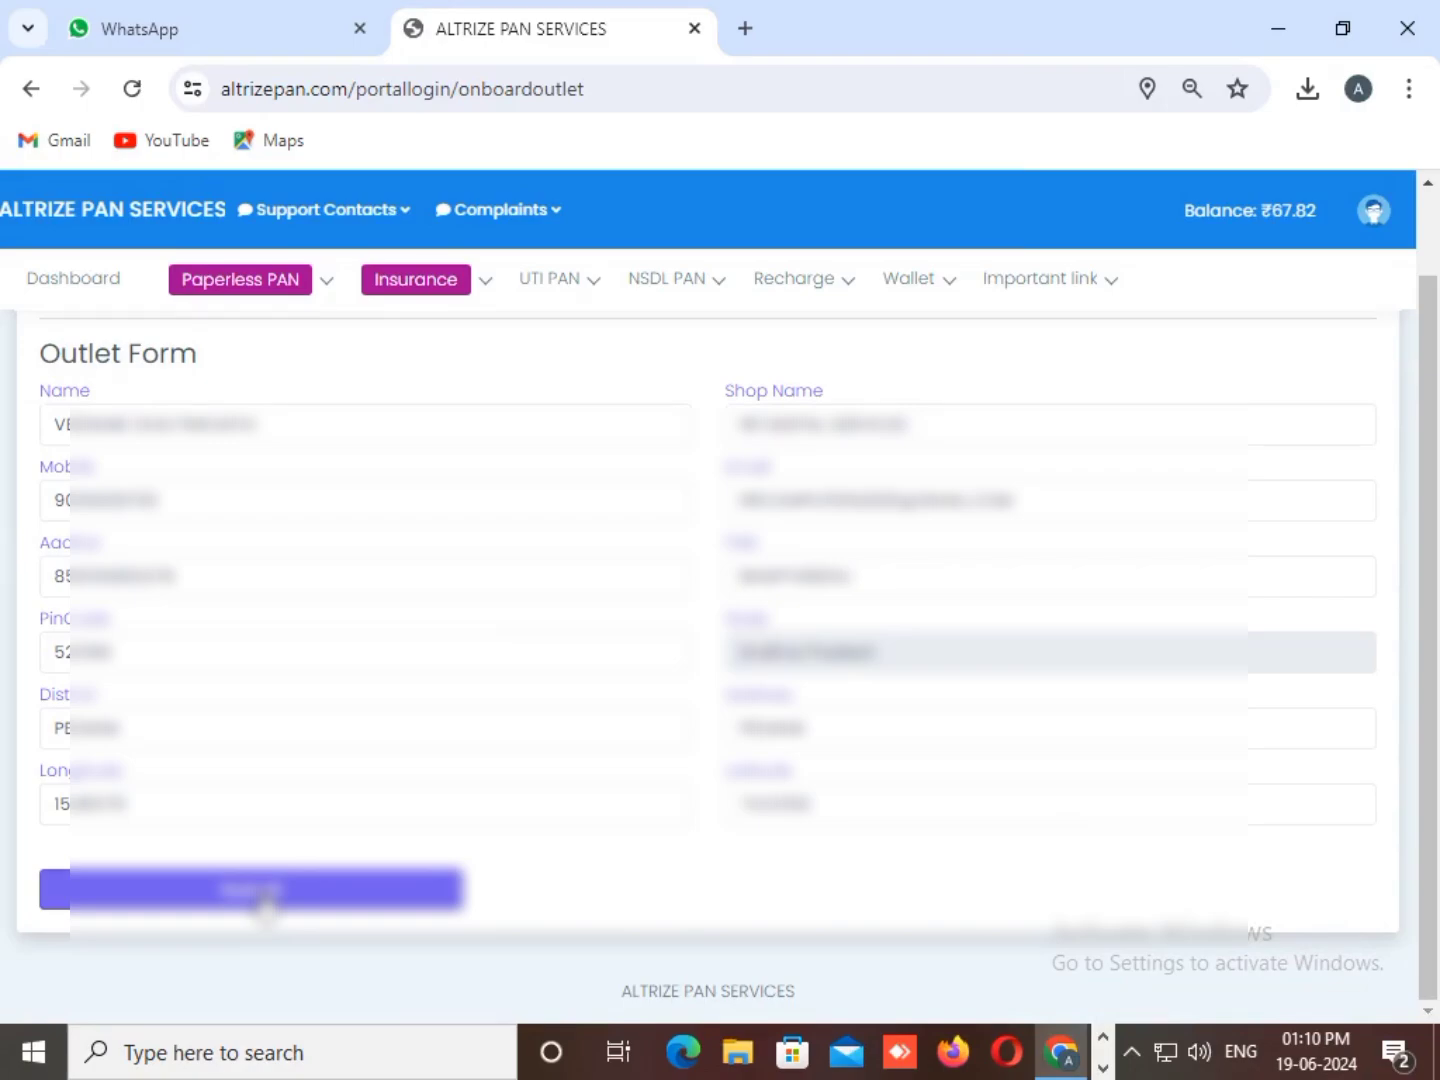
left_click(266, 903)
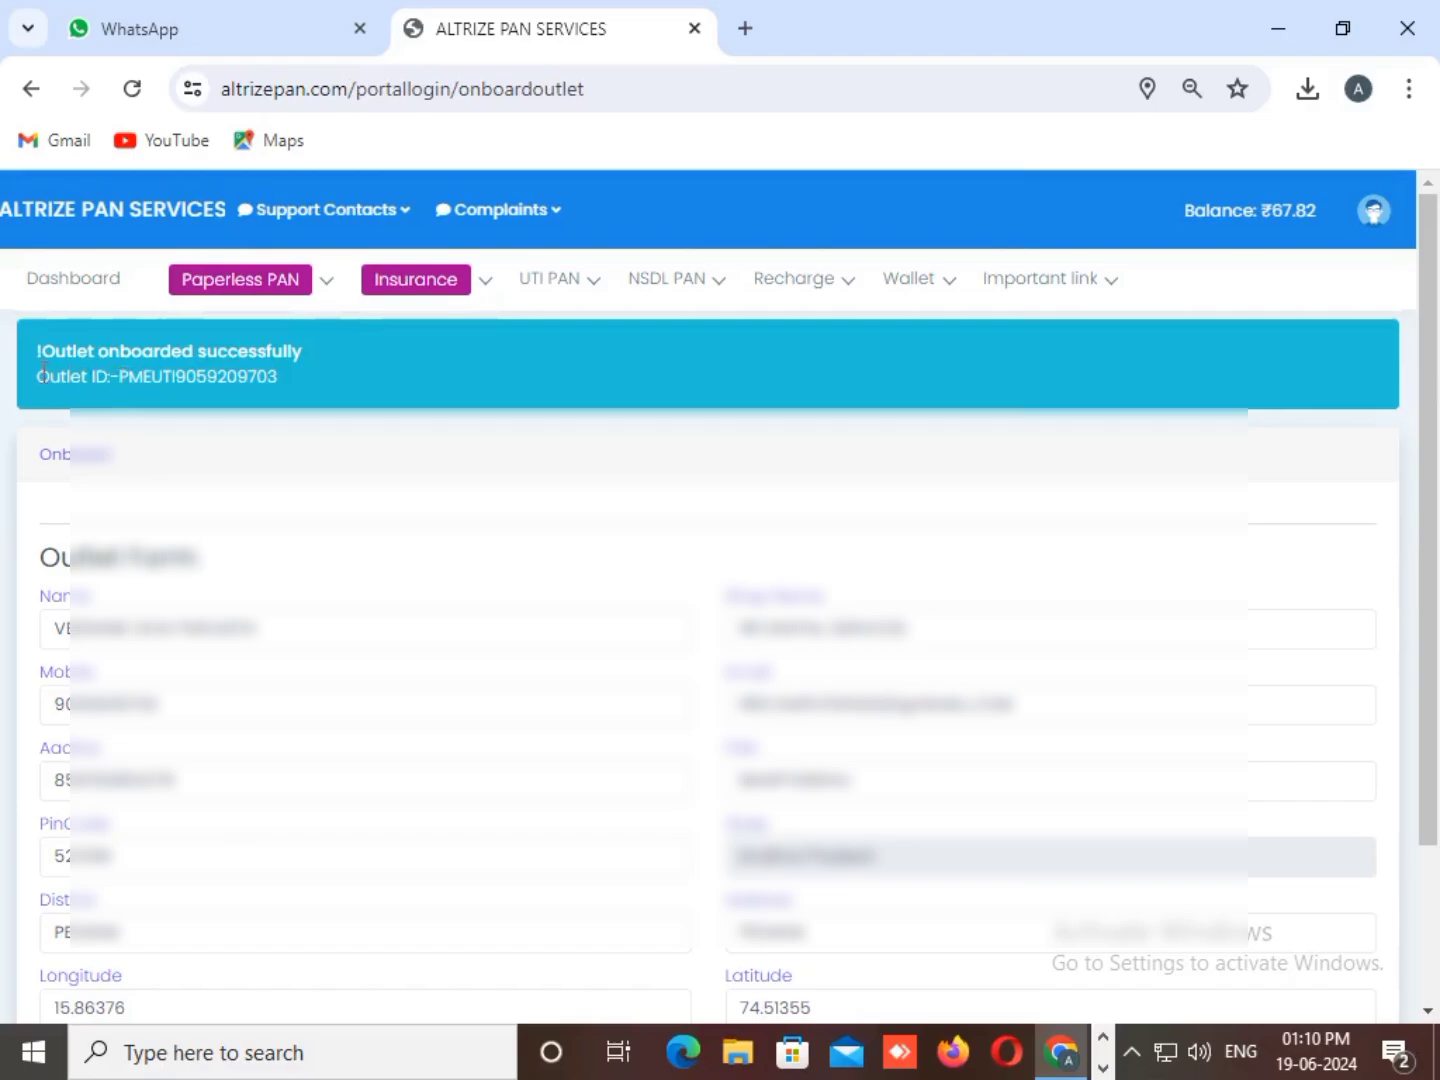
left_click_drag(31, 345, 293, 402)
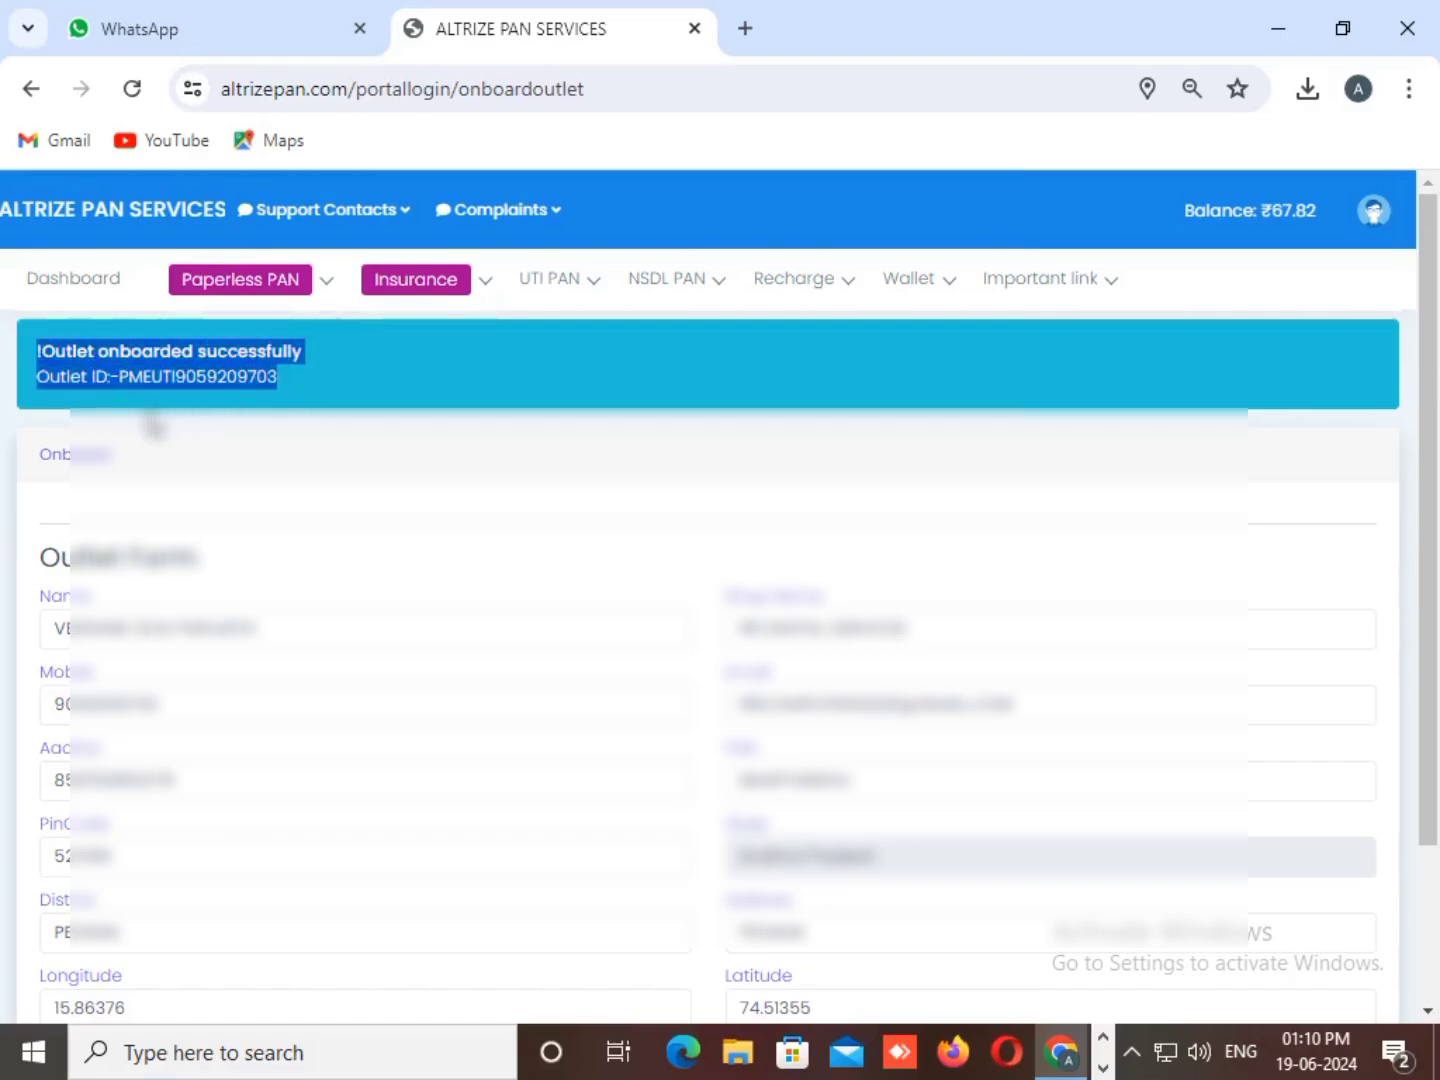
left_click(40, 352)
left_click_drag(39, 346, 305, 419)
left_click(320, 427)
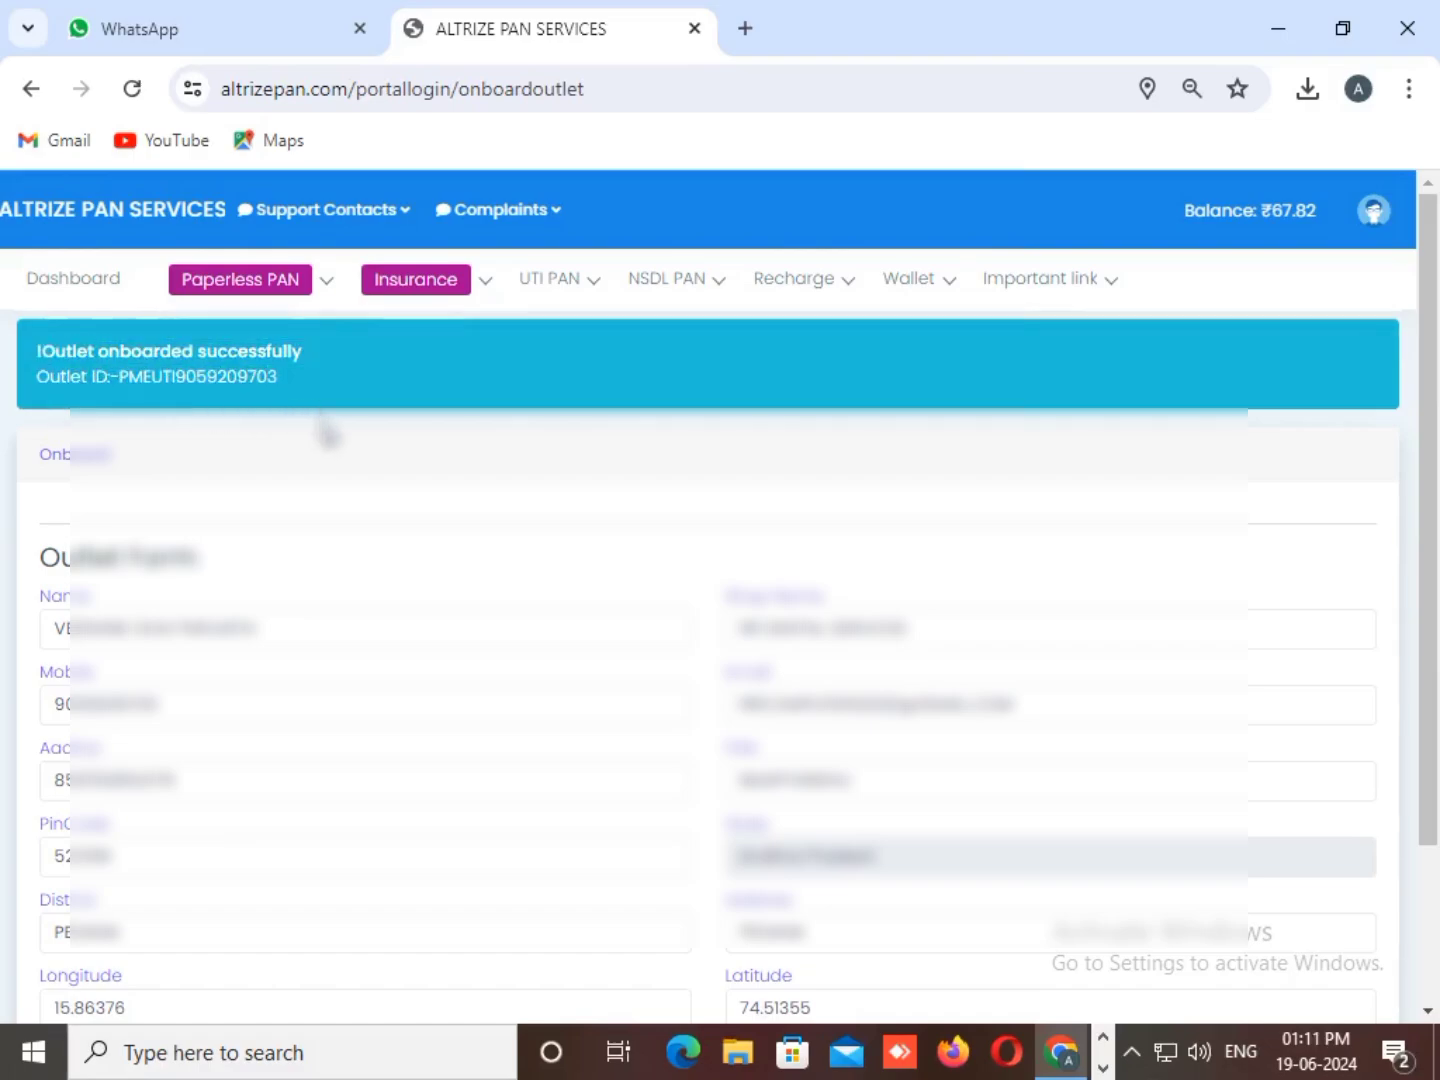
- Resubmit the outlet form to reach the vehicle insurance page, and log in to the insurance portal with the prefilled outlet ID
scroll(328, 432, "down", 2)
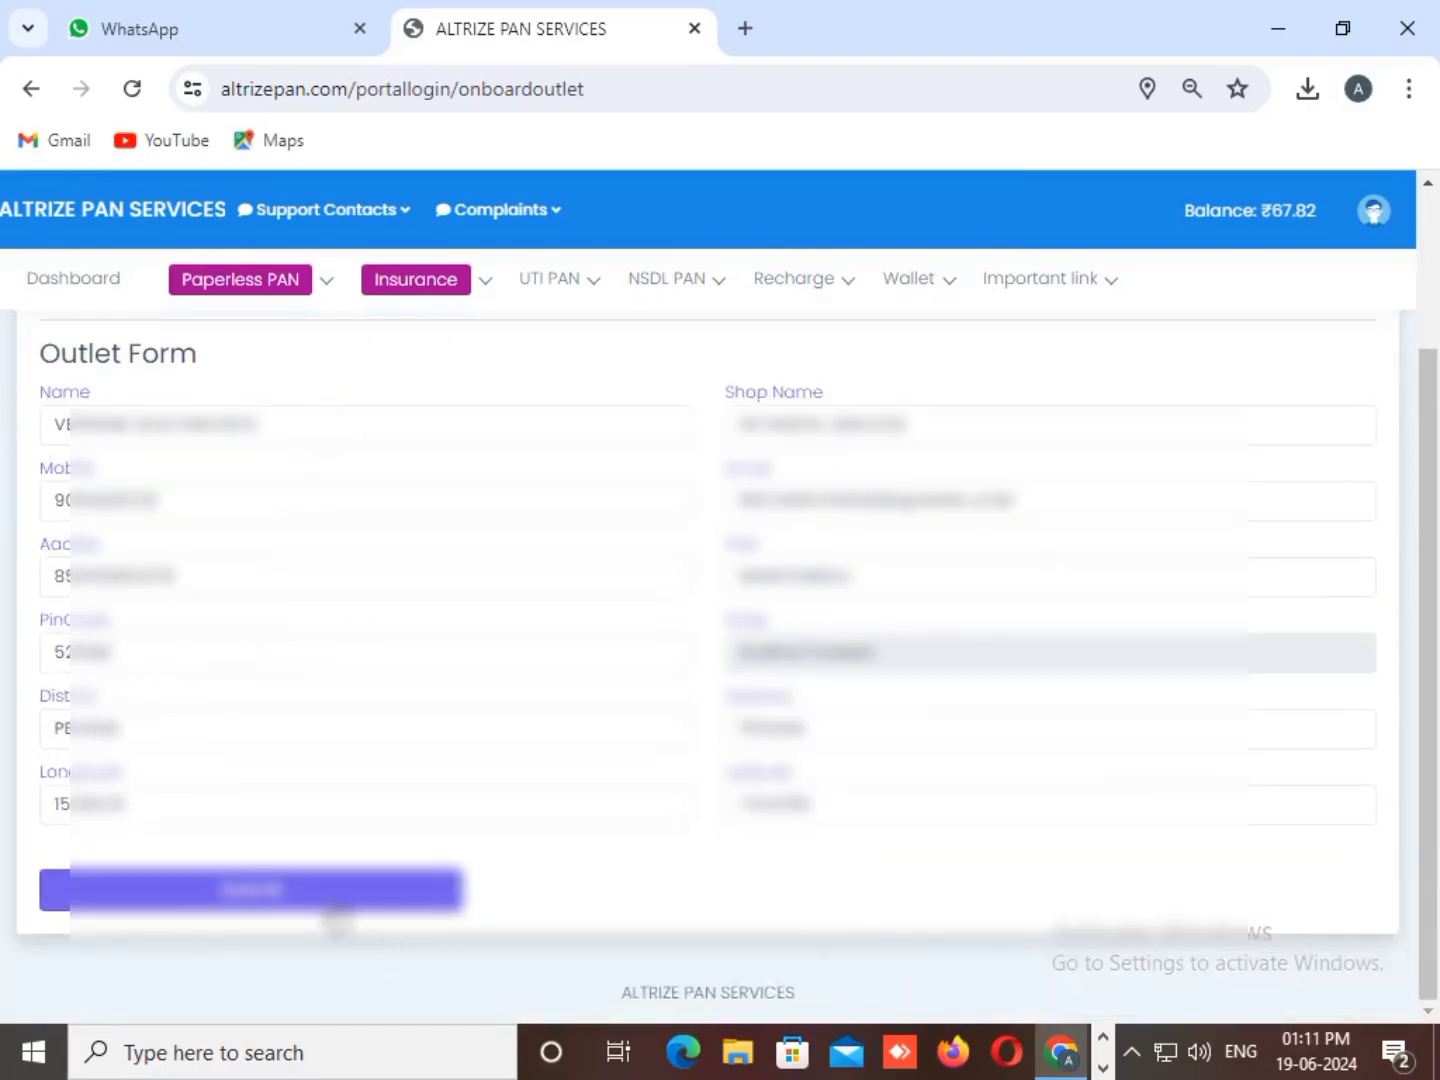
left_click(336, 900)
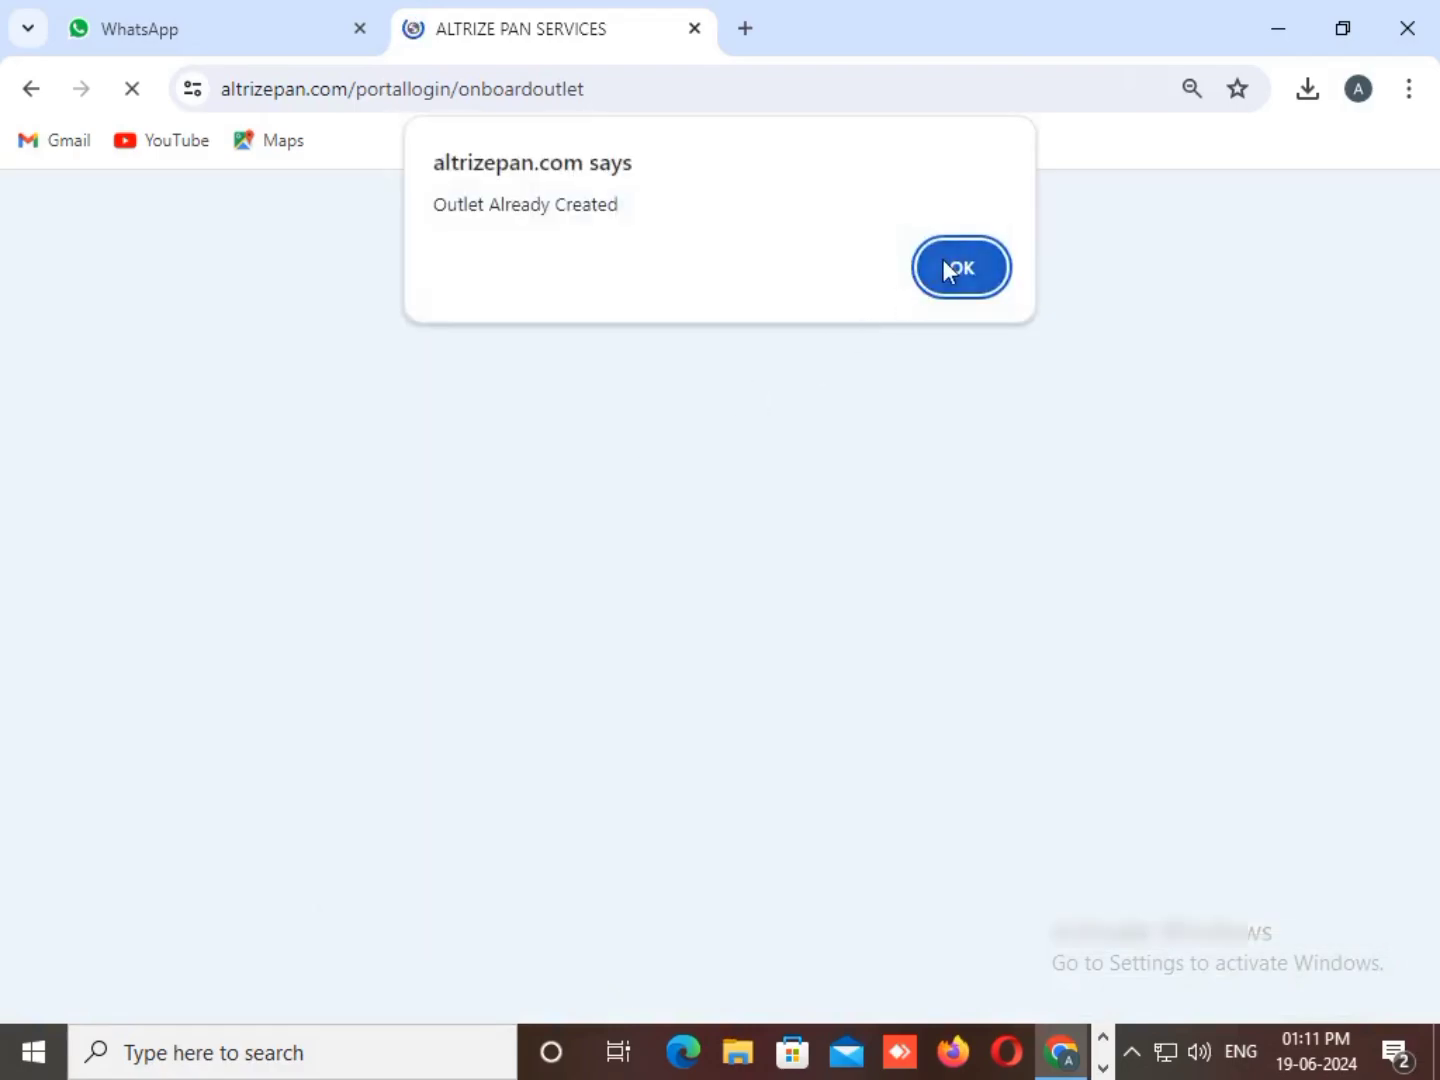
left_click(959, 268)
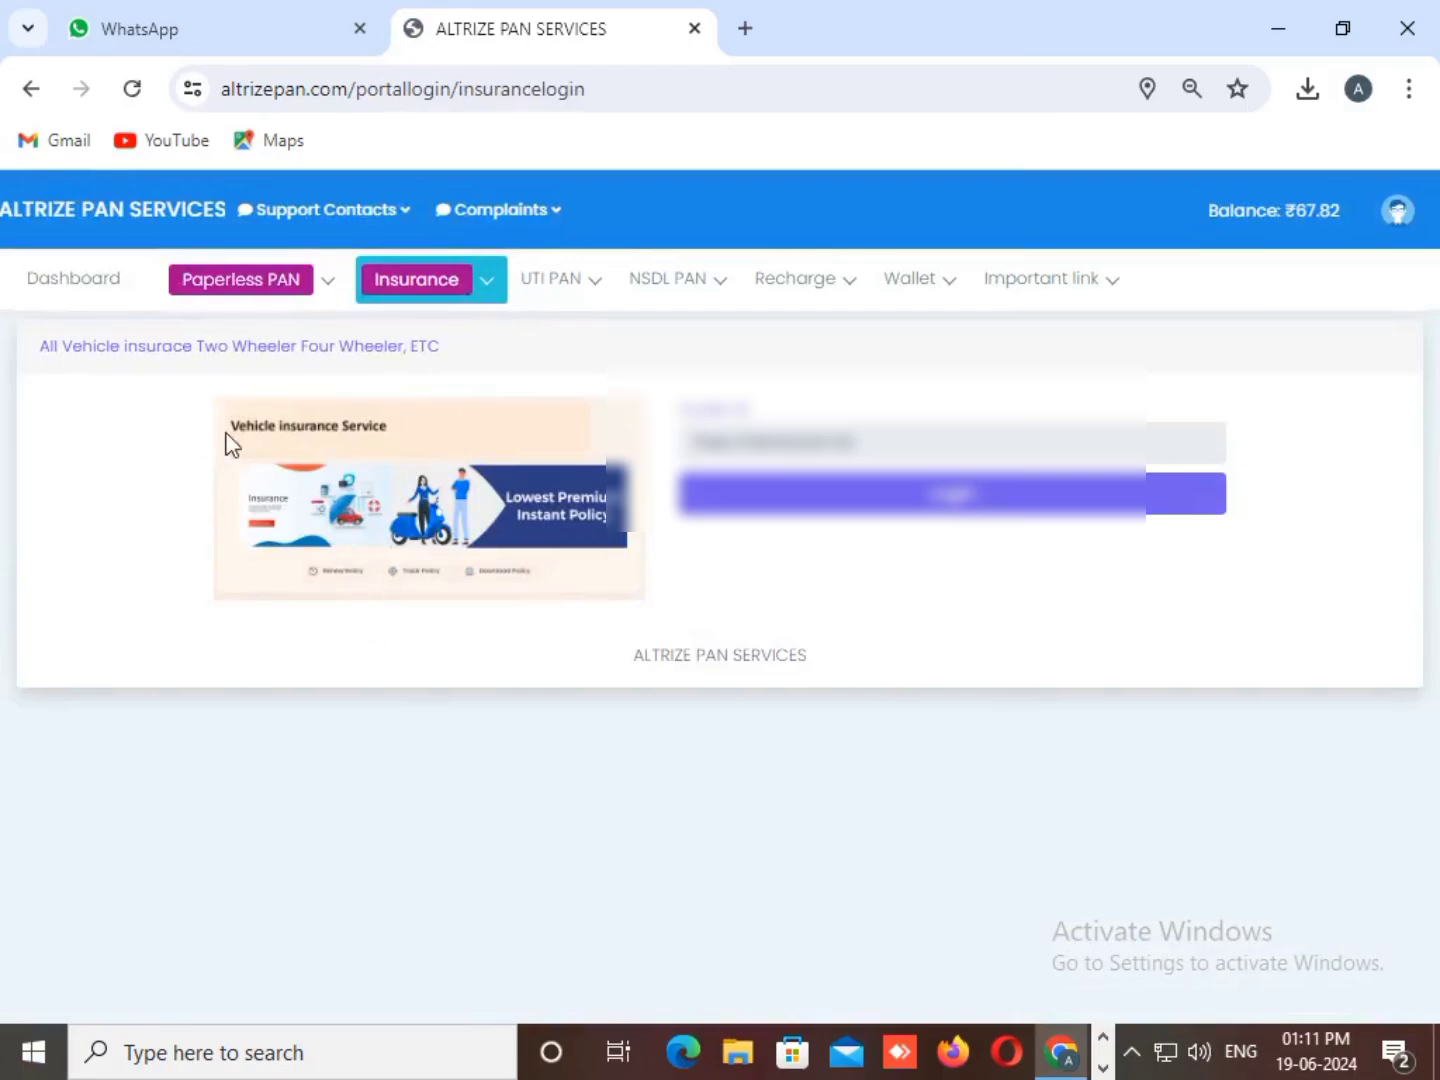
left_click_drag(40, 350, 473, 374)
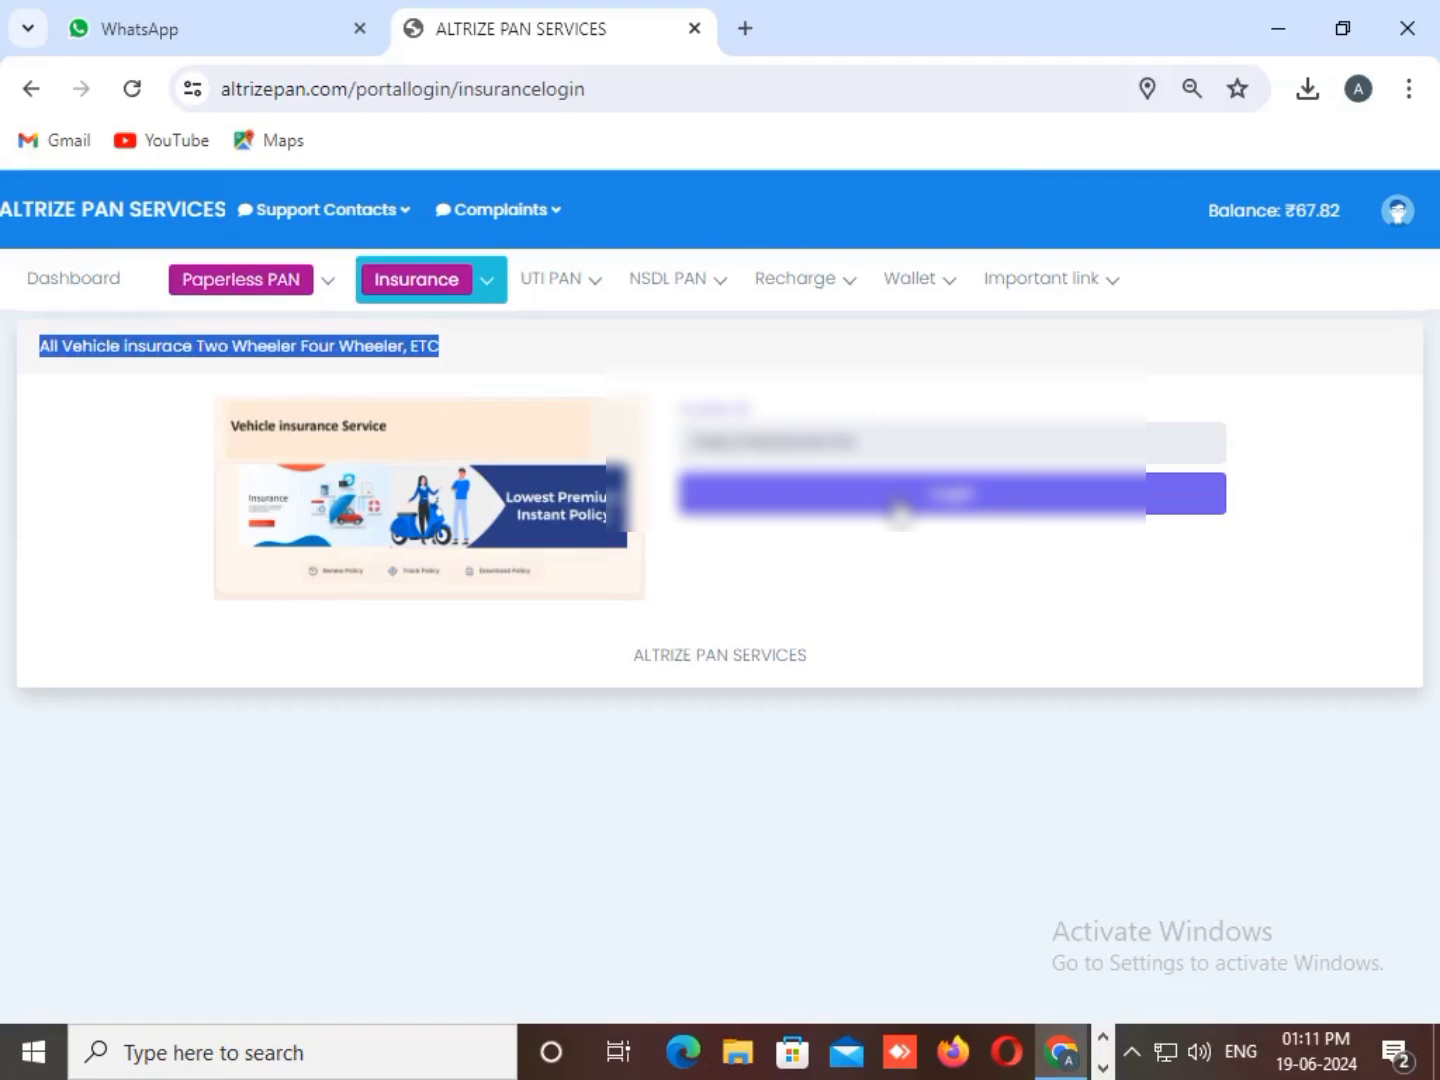
left_click(899, 513)
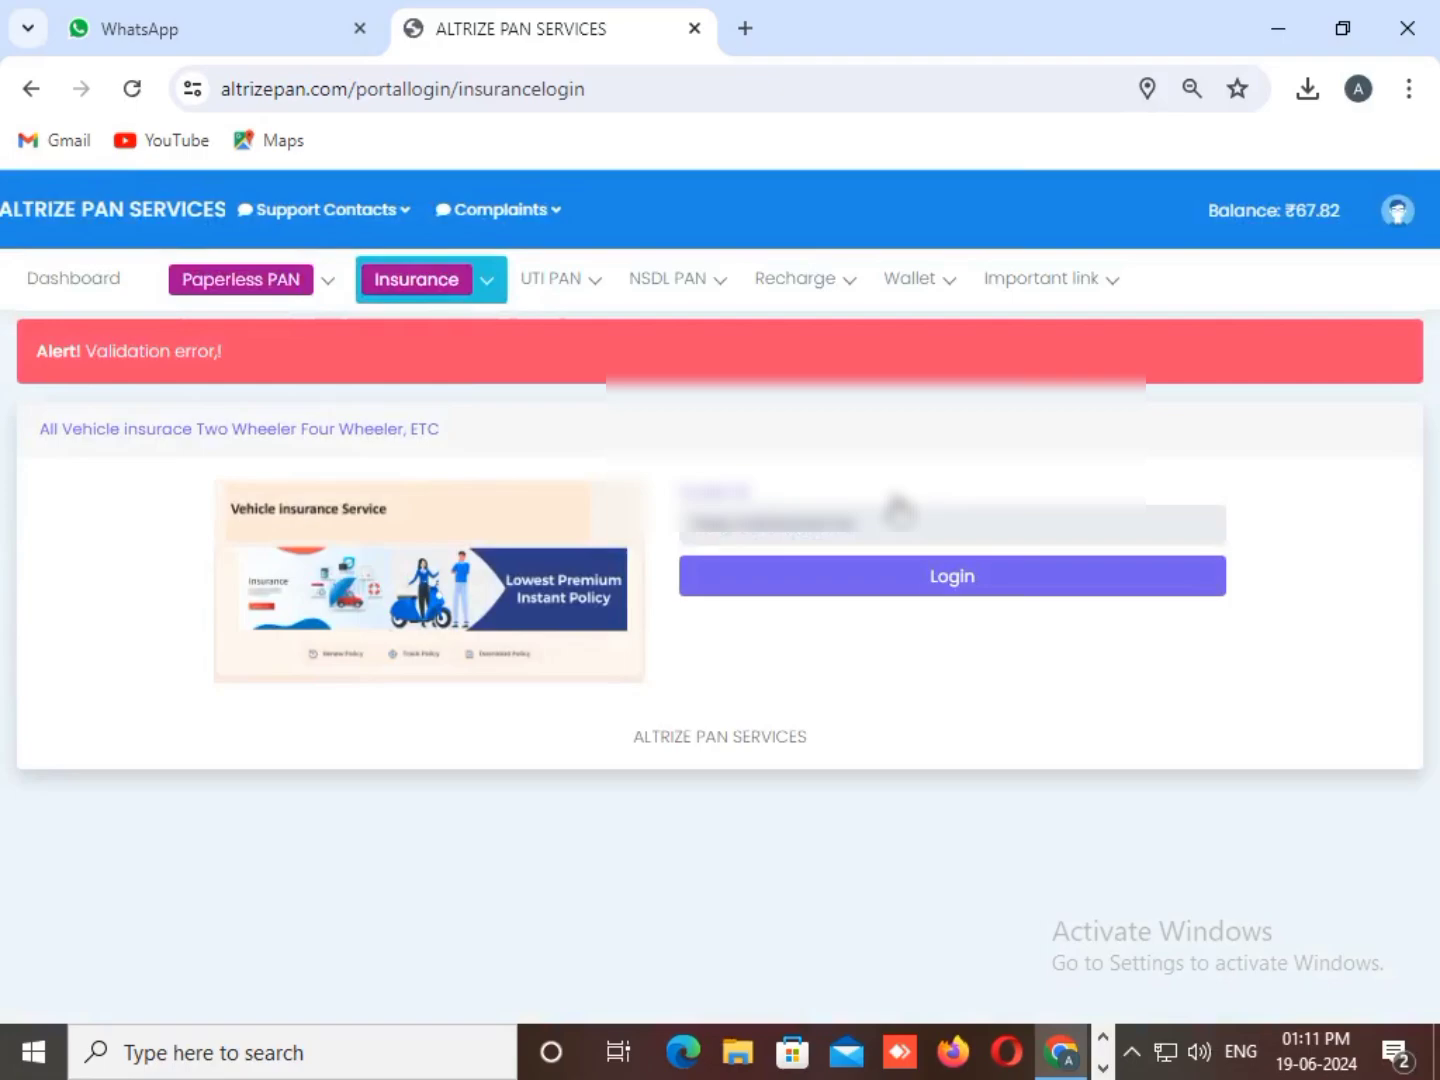
left_click(897, 596)
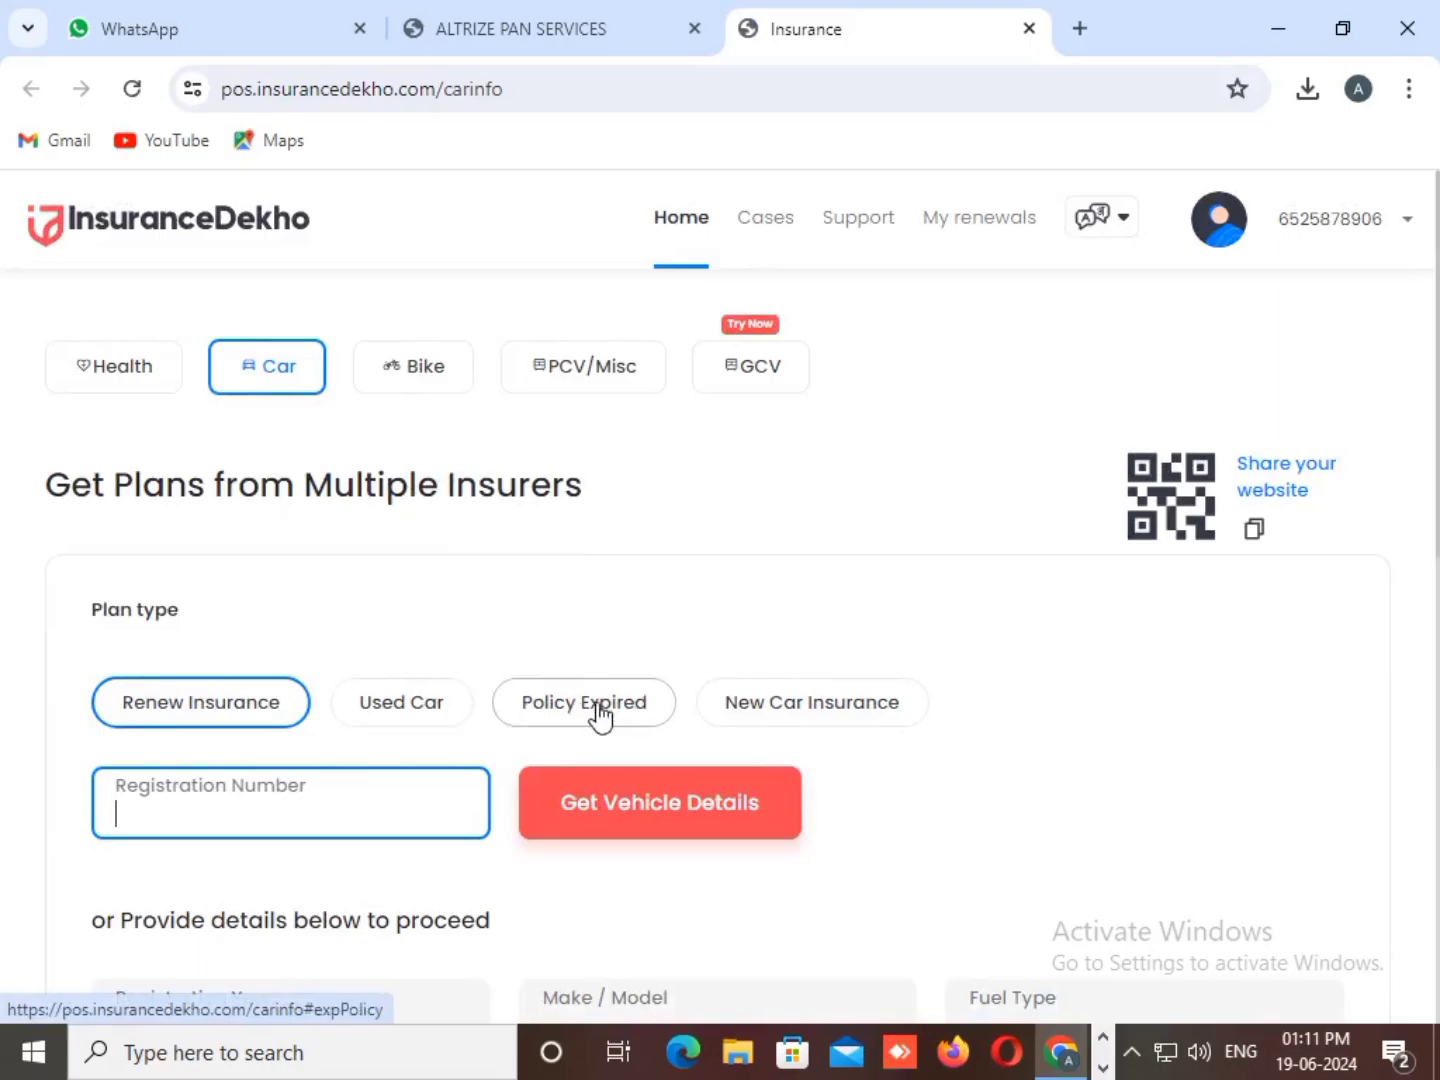
- Switch to bike insurance renewal, enter the bike's registration number and fetch the vehicle details
left_click(401, 364)
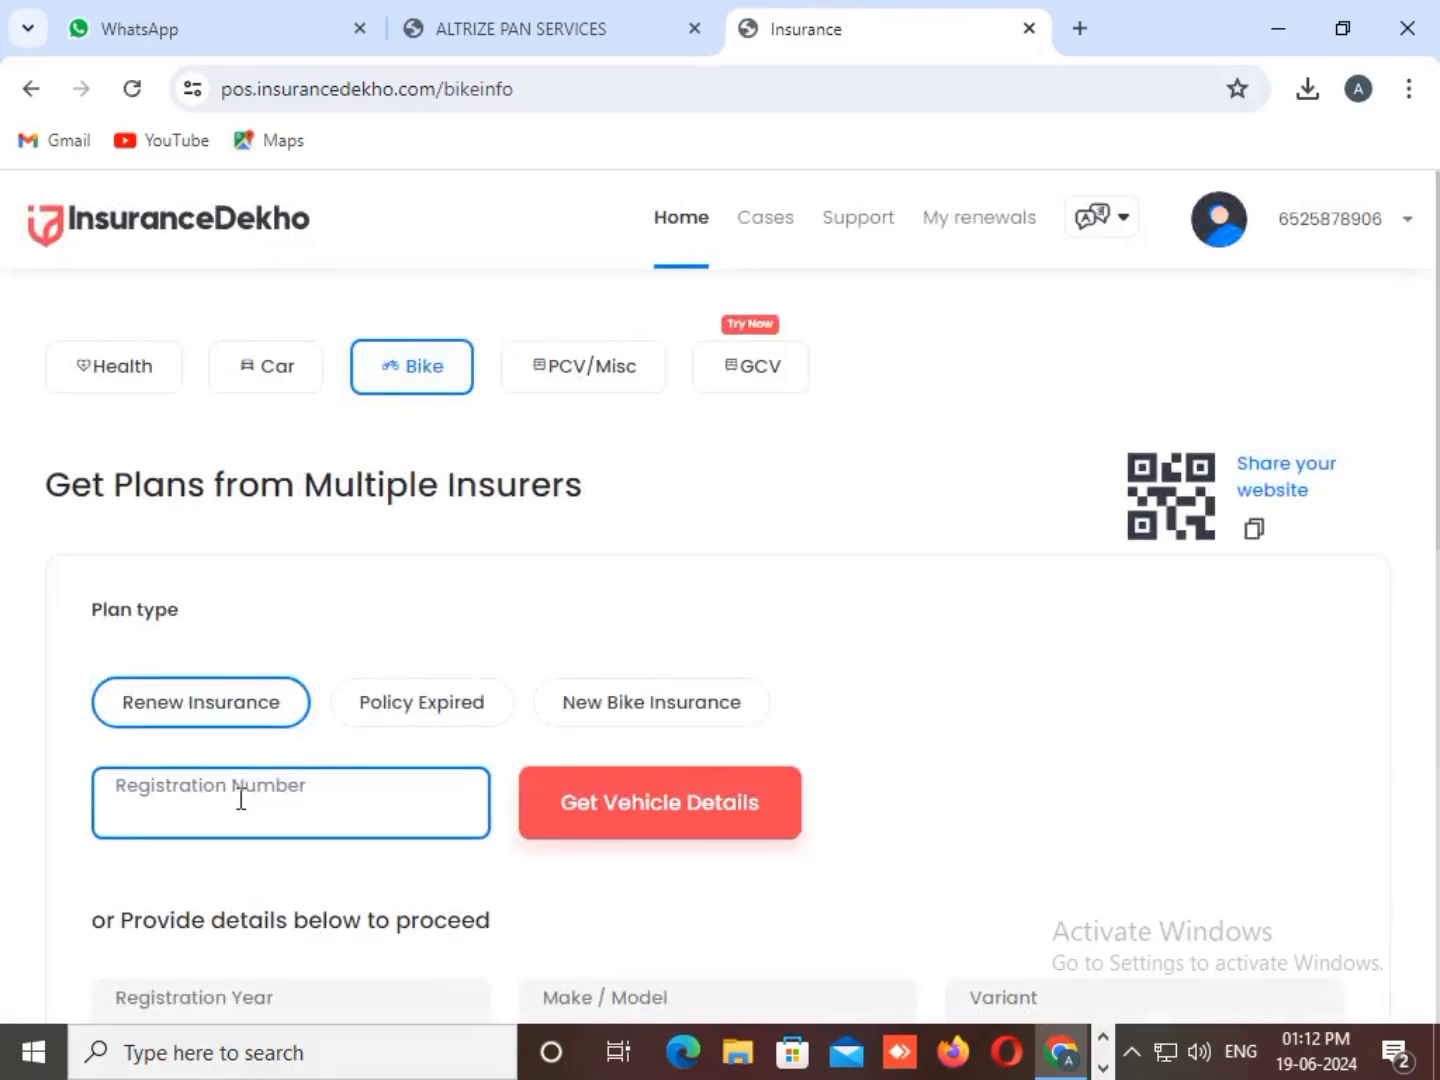
left_click(240, 799)
type("AP39")
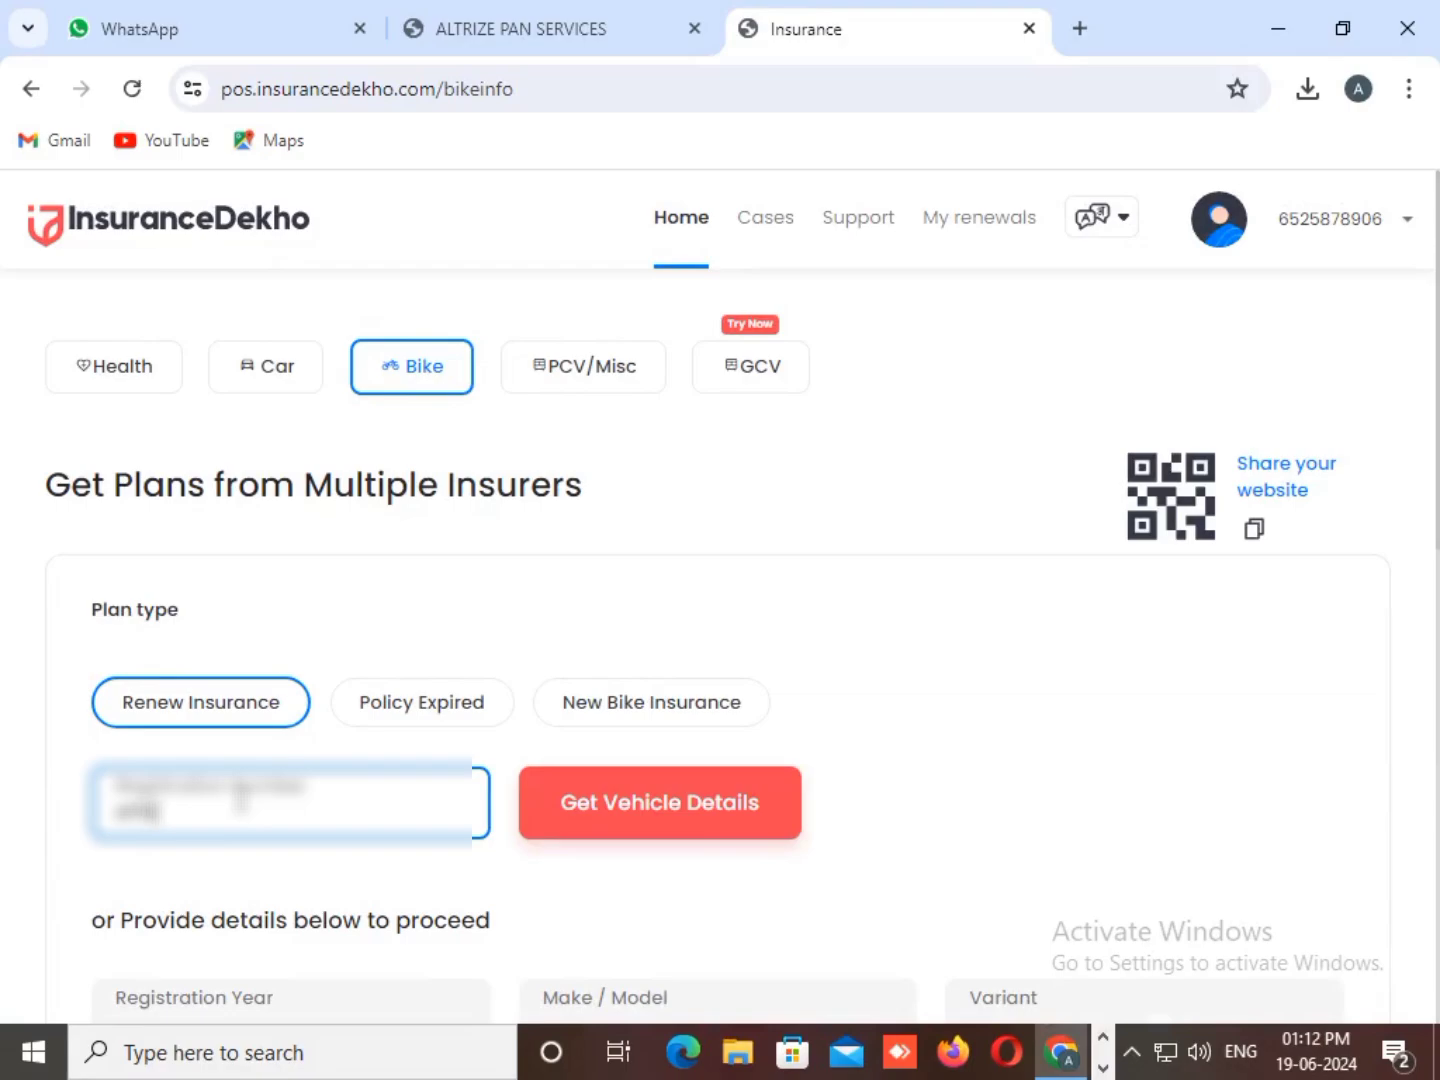
type("GE1234")
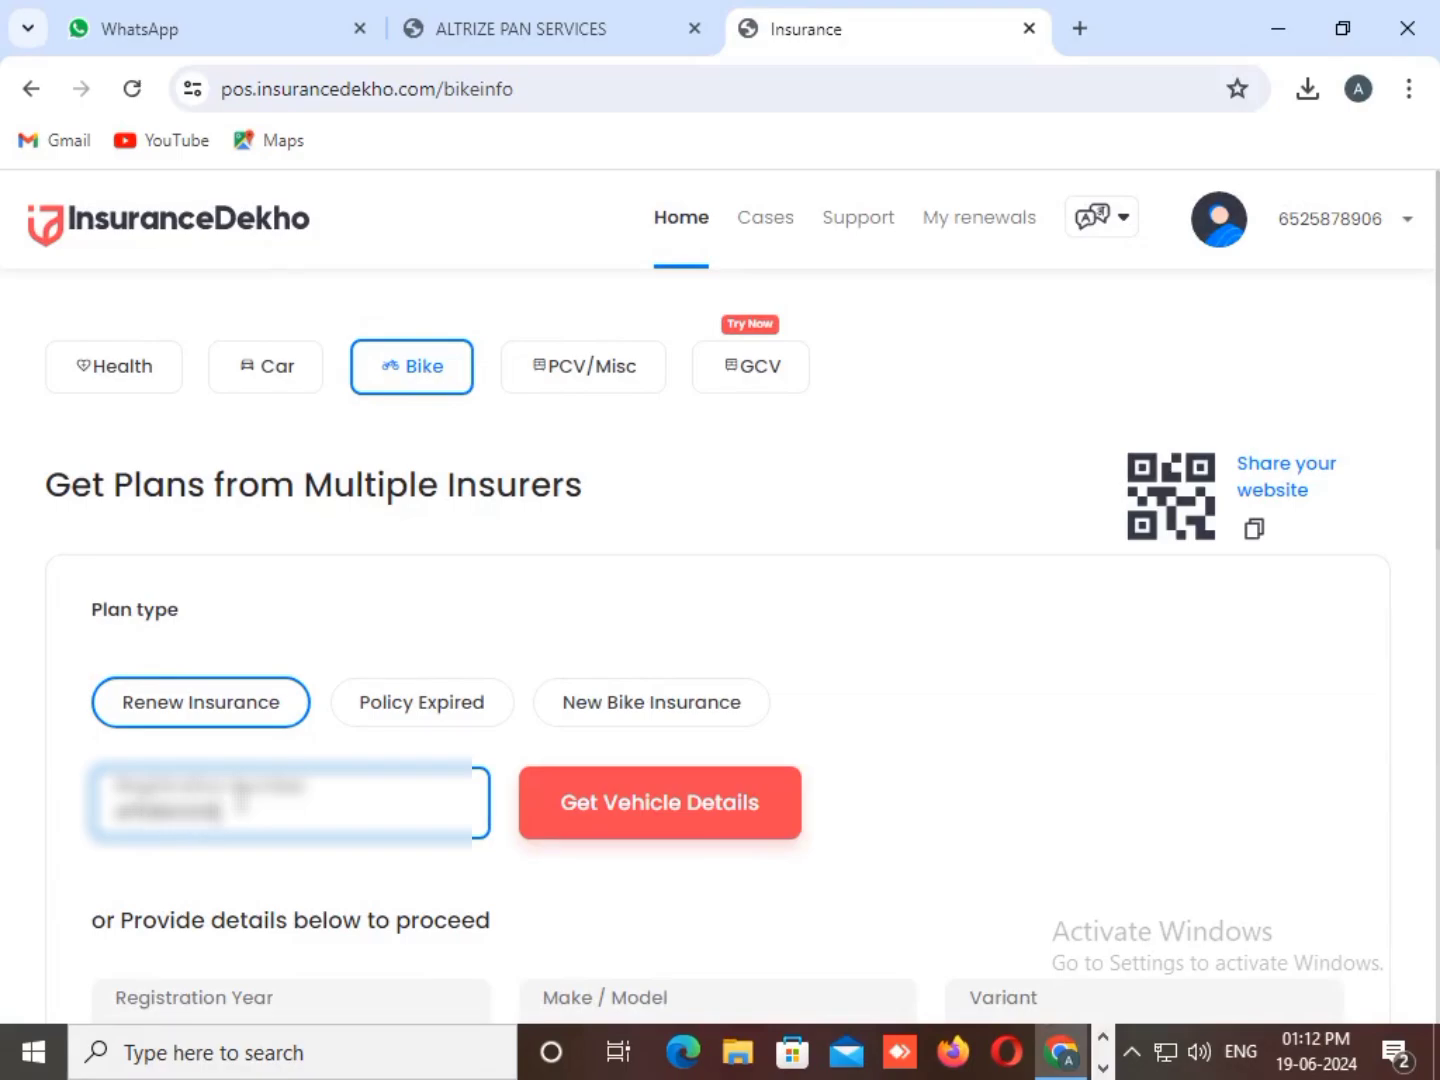
left_click(612, 821)
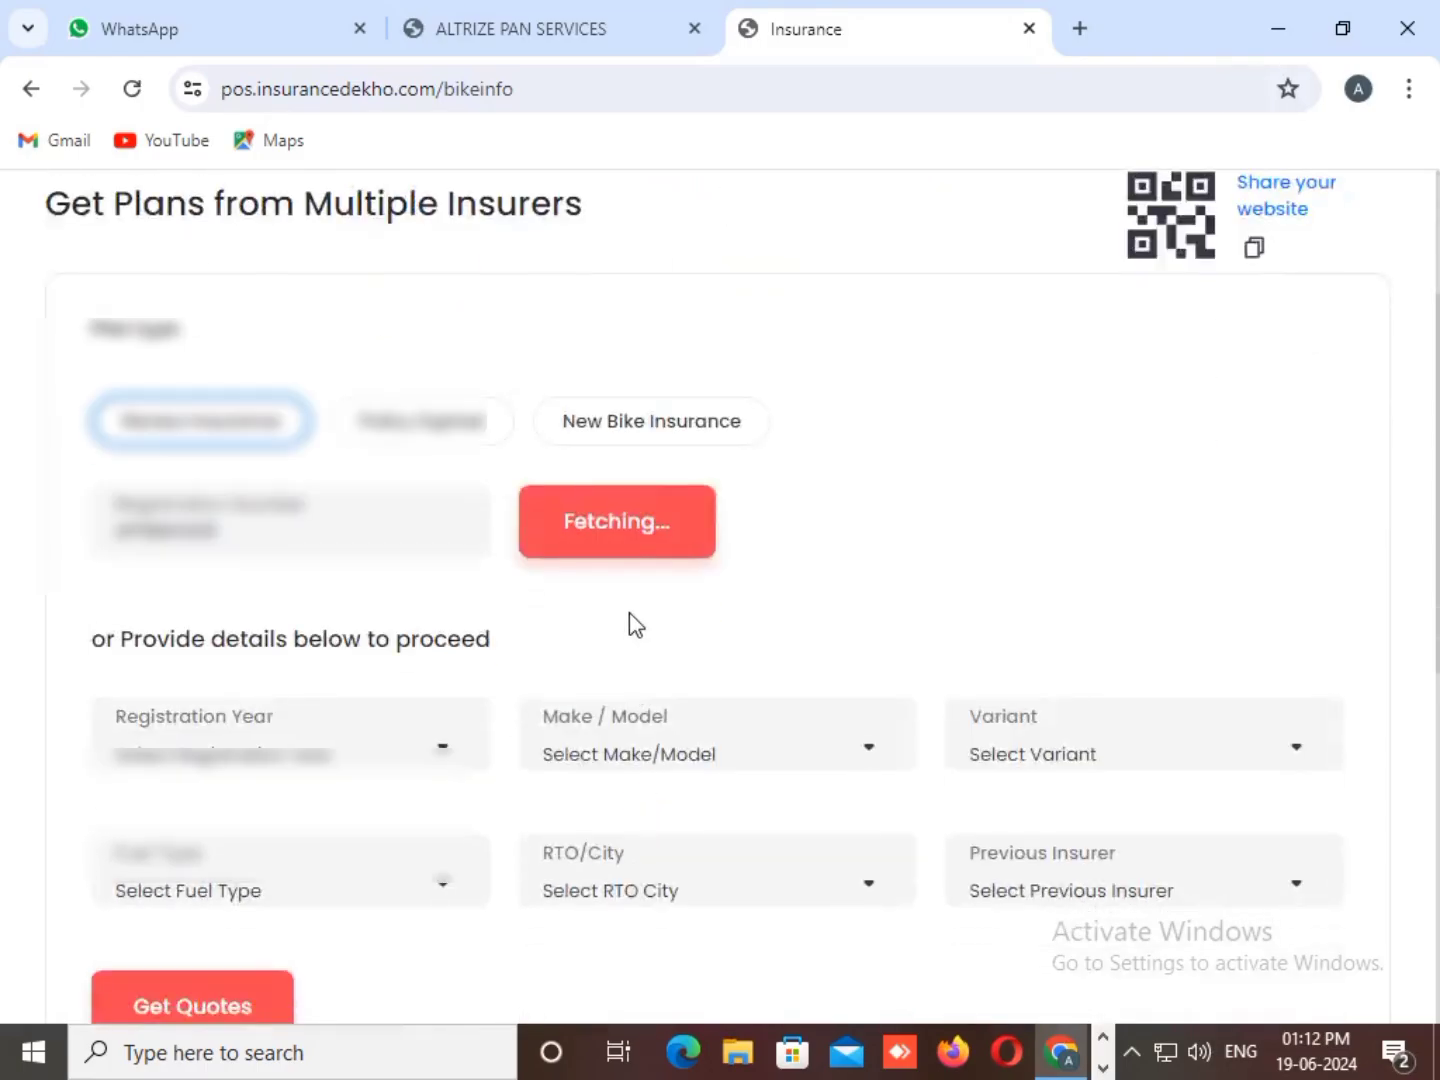
scroll(626, 640, "down", 1)
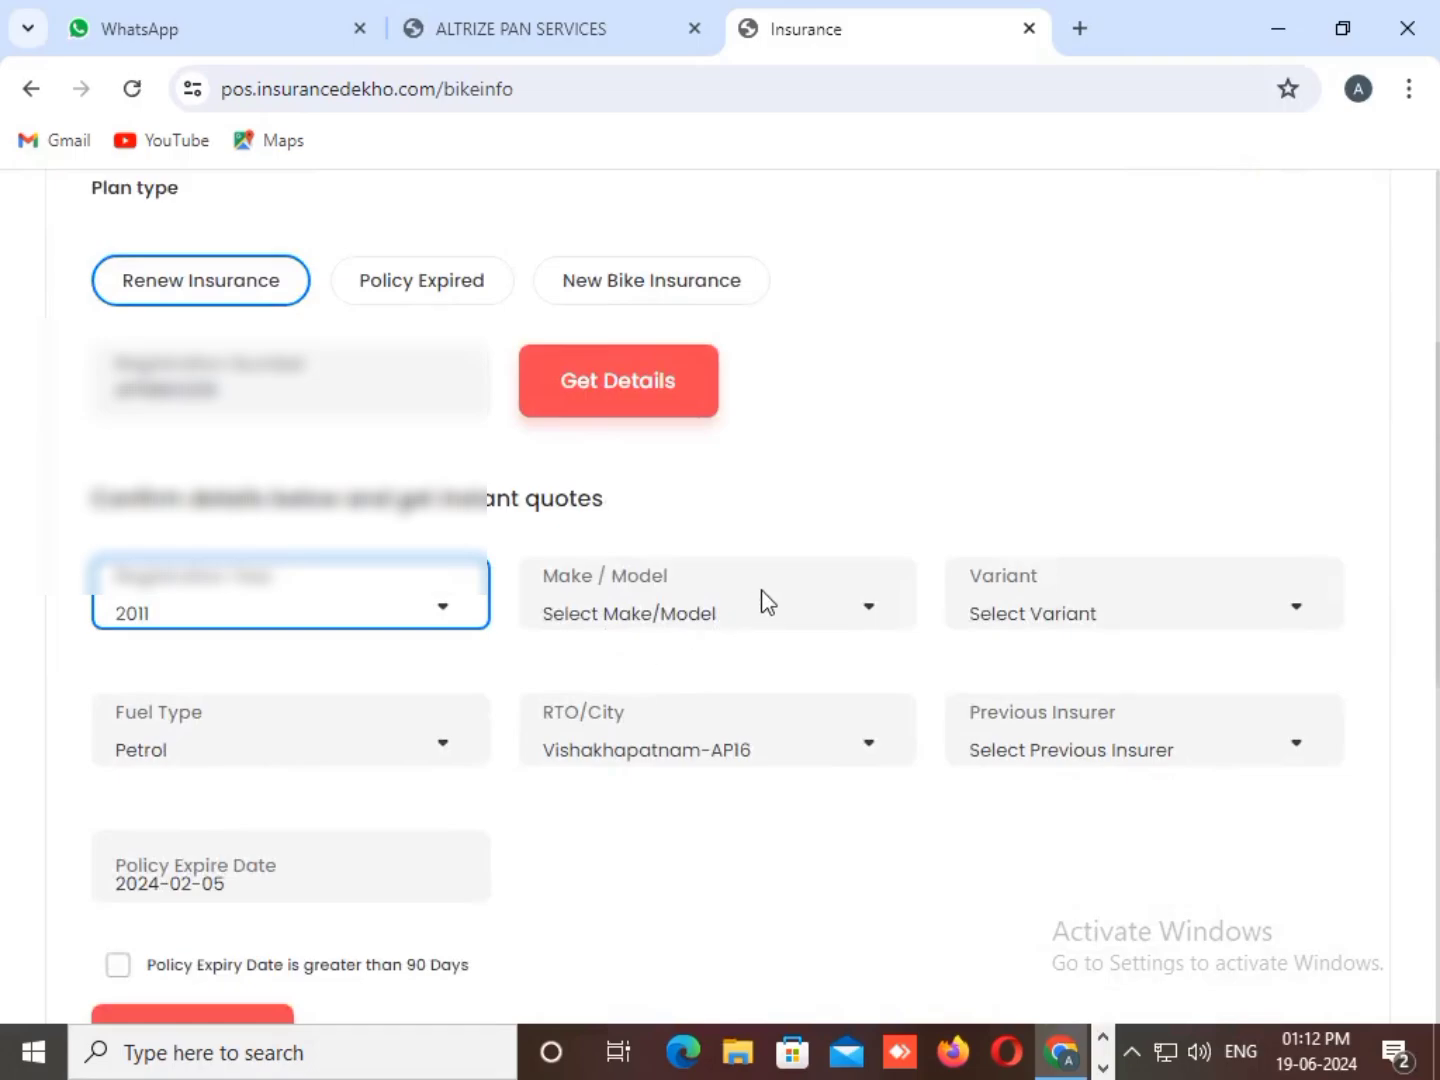
left_click(1056, 605)
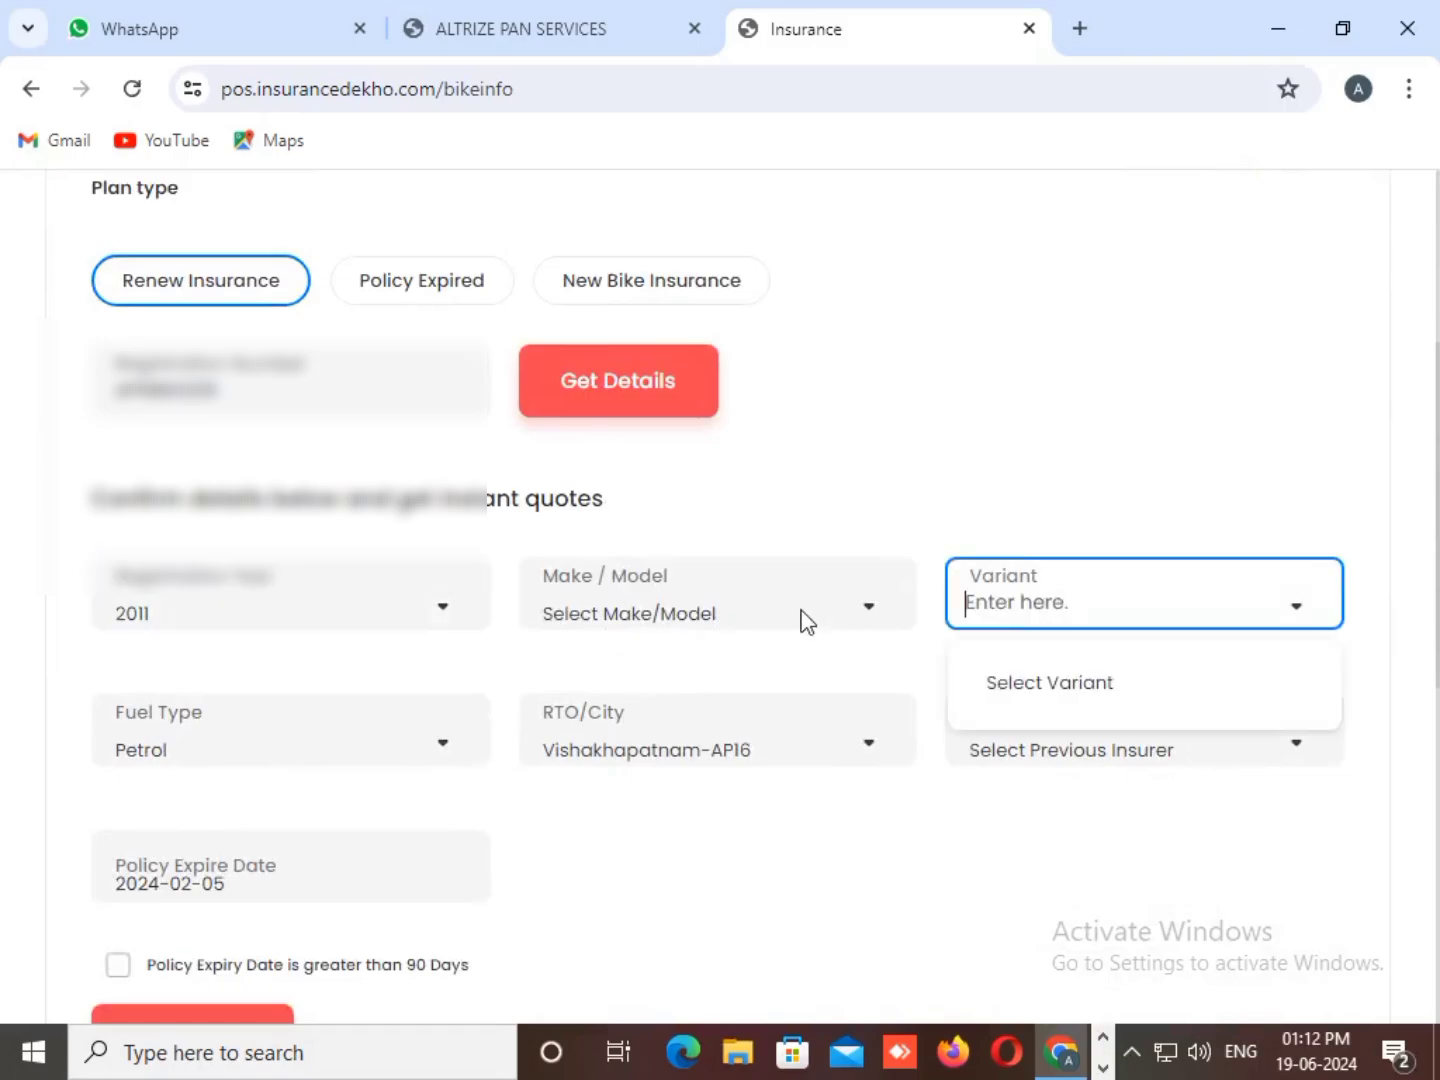
left_click(815, 618)
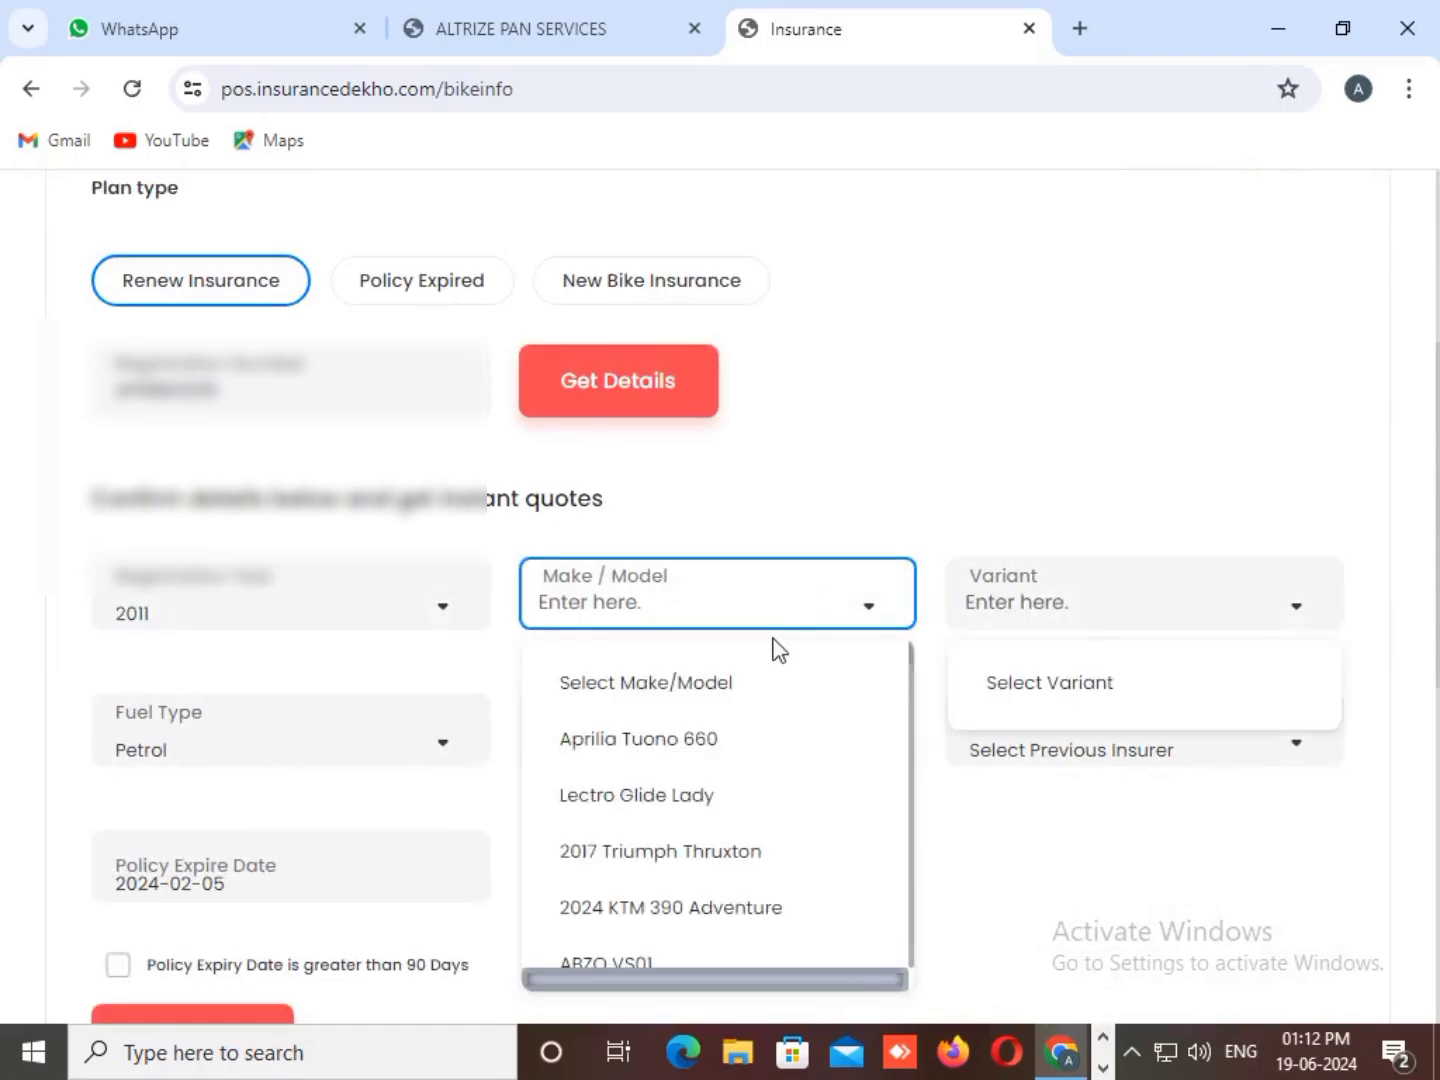
scroll(691, 845, "down", 4)
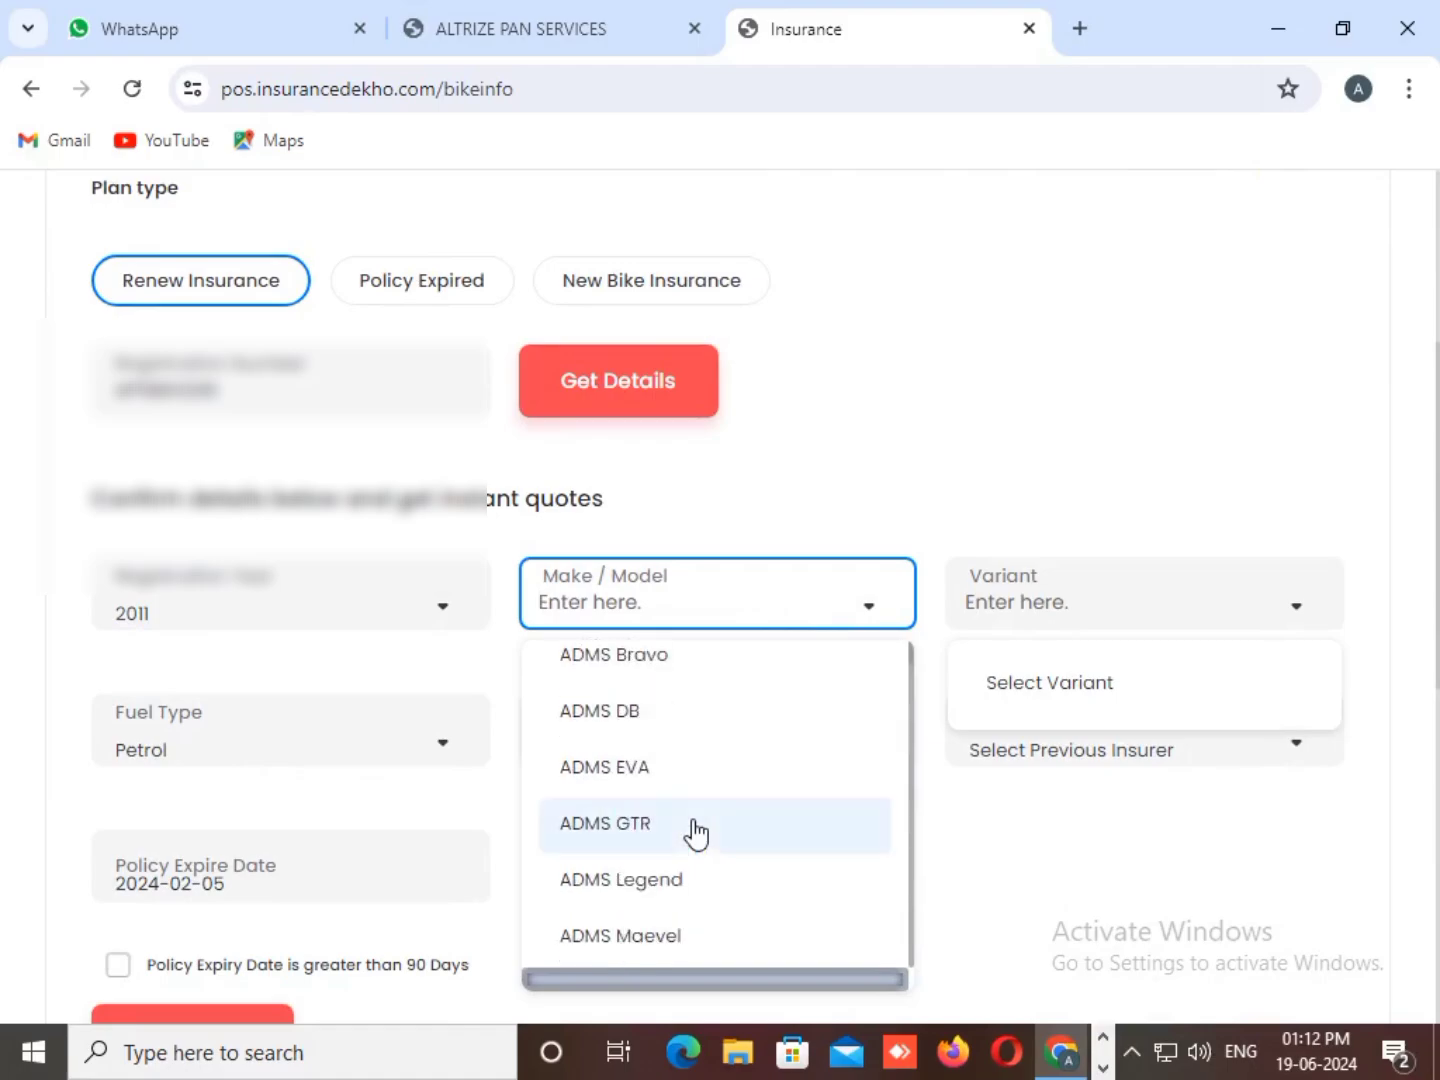
scroll(693, 831, "down", 8)
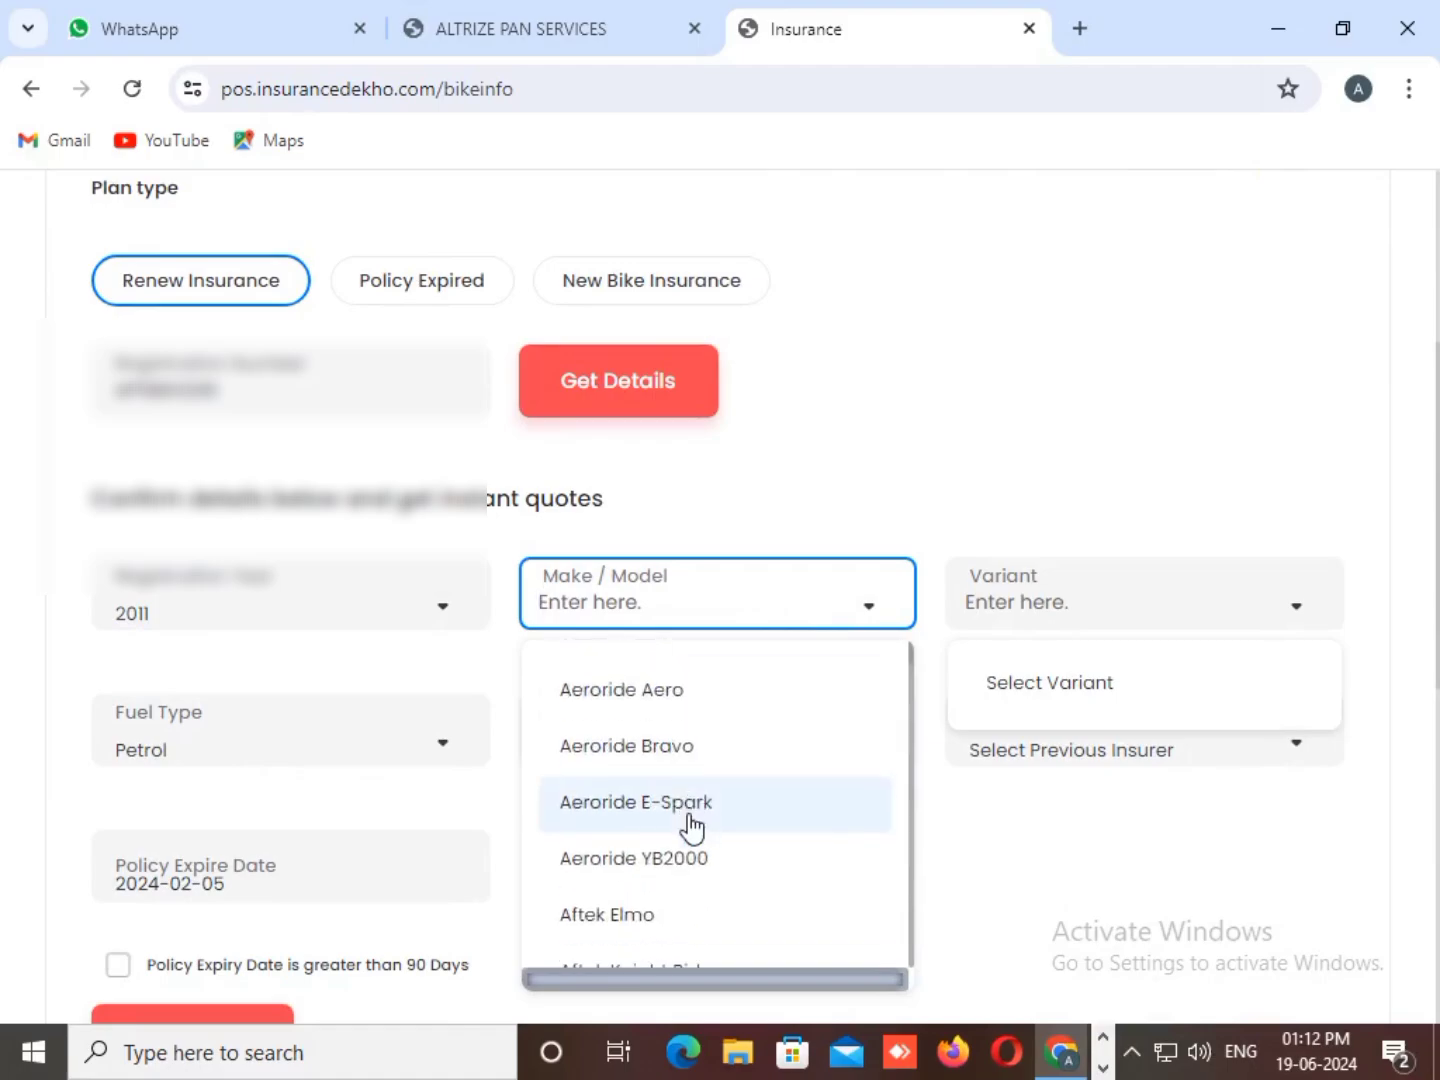
scroll(691, 829, "down", 10)
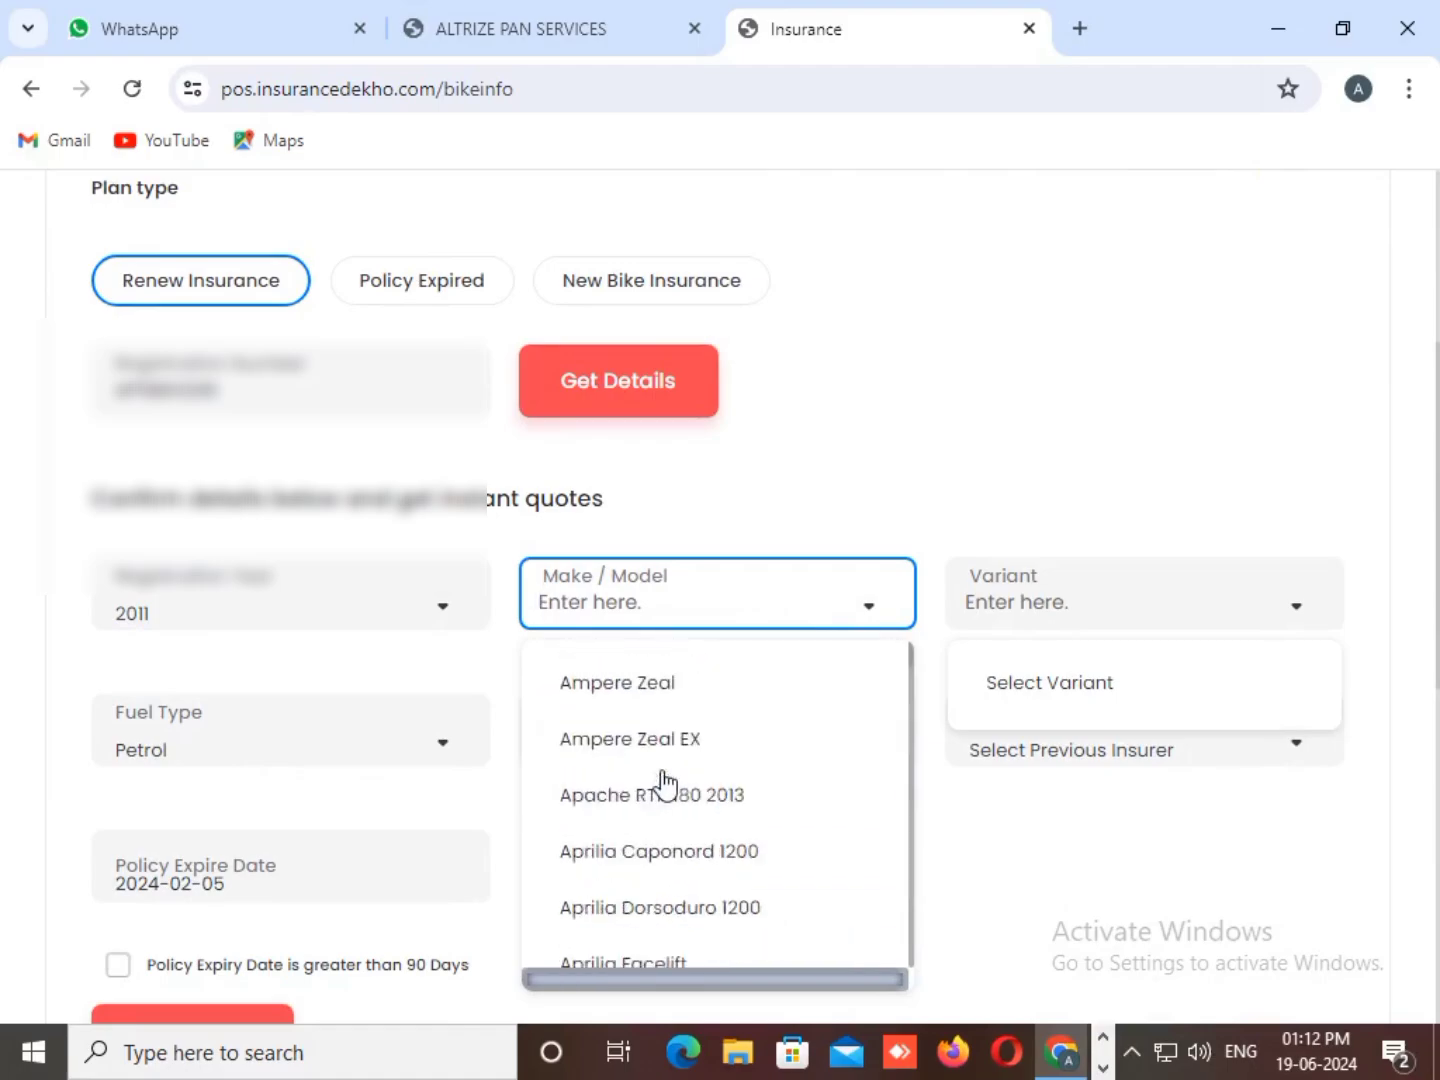
scroll(665, 785, "down", 3)
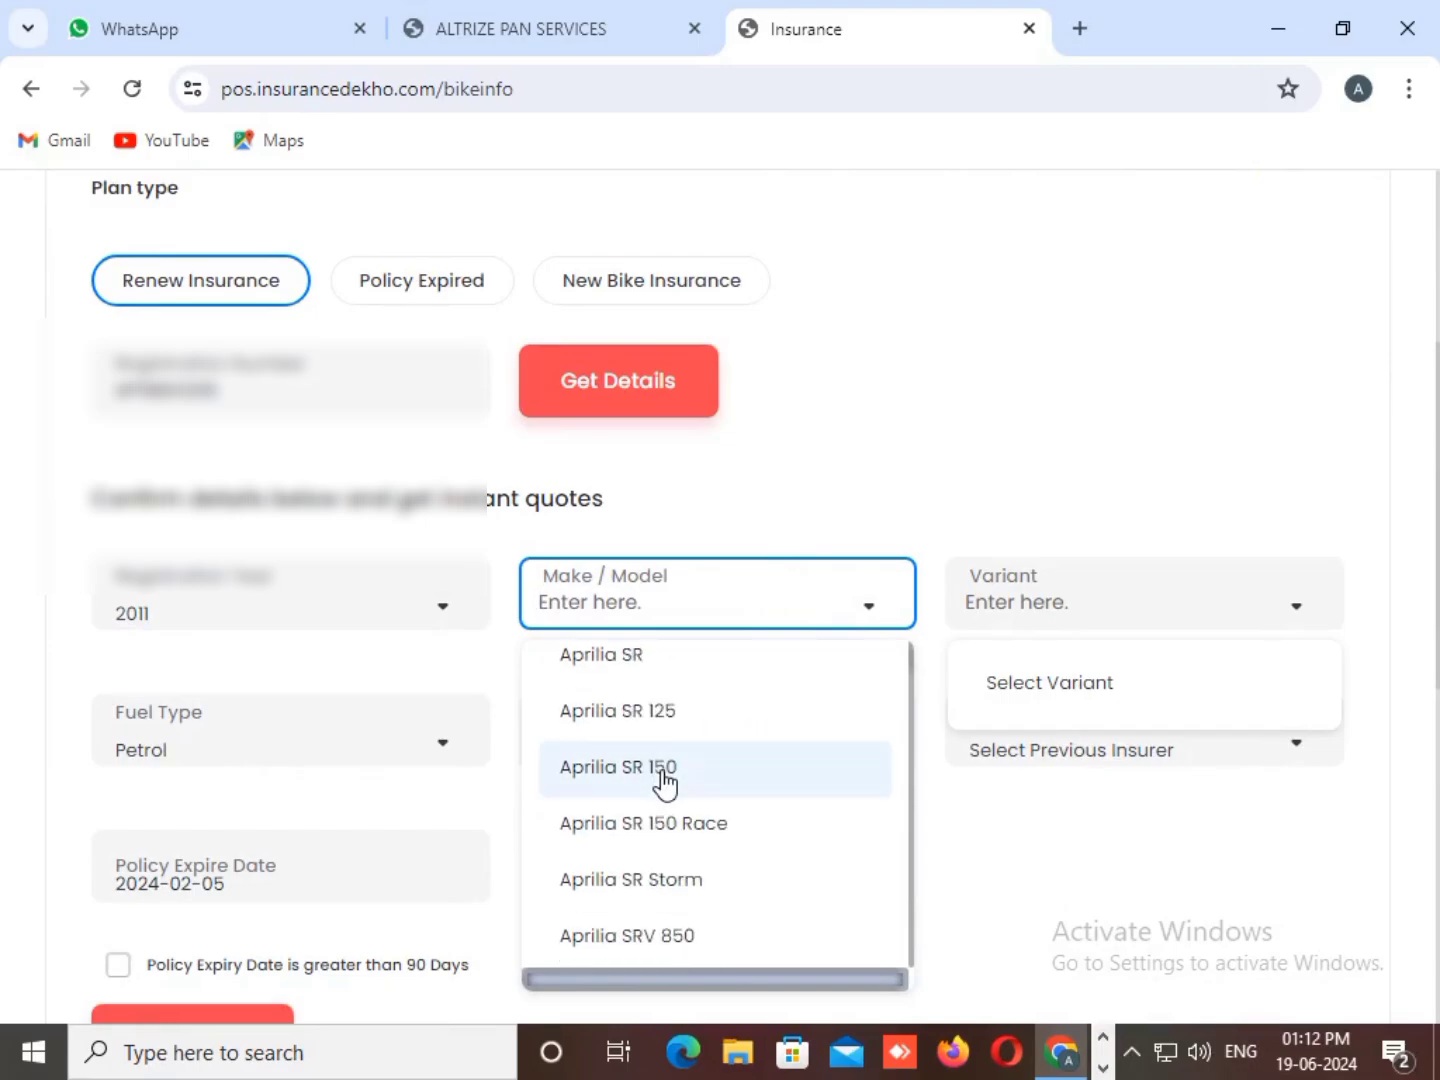
type("baja")
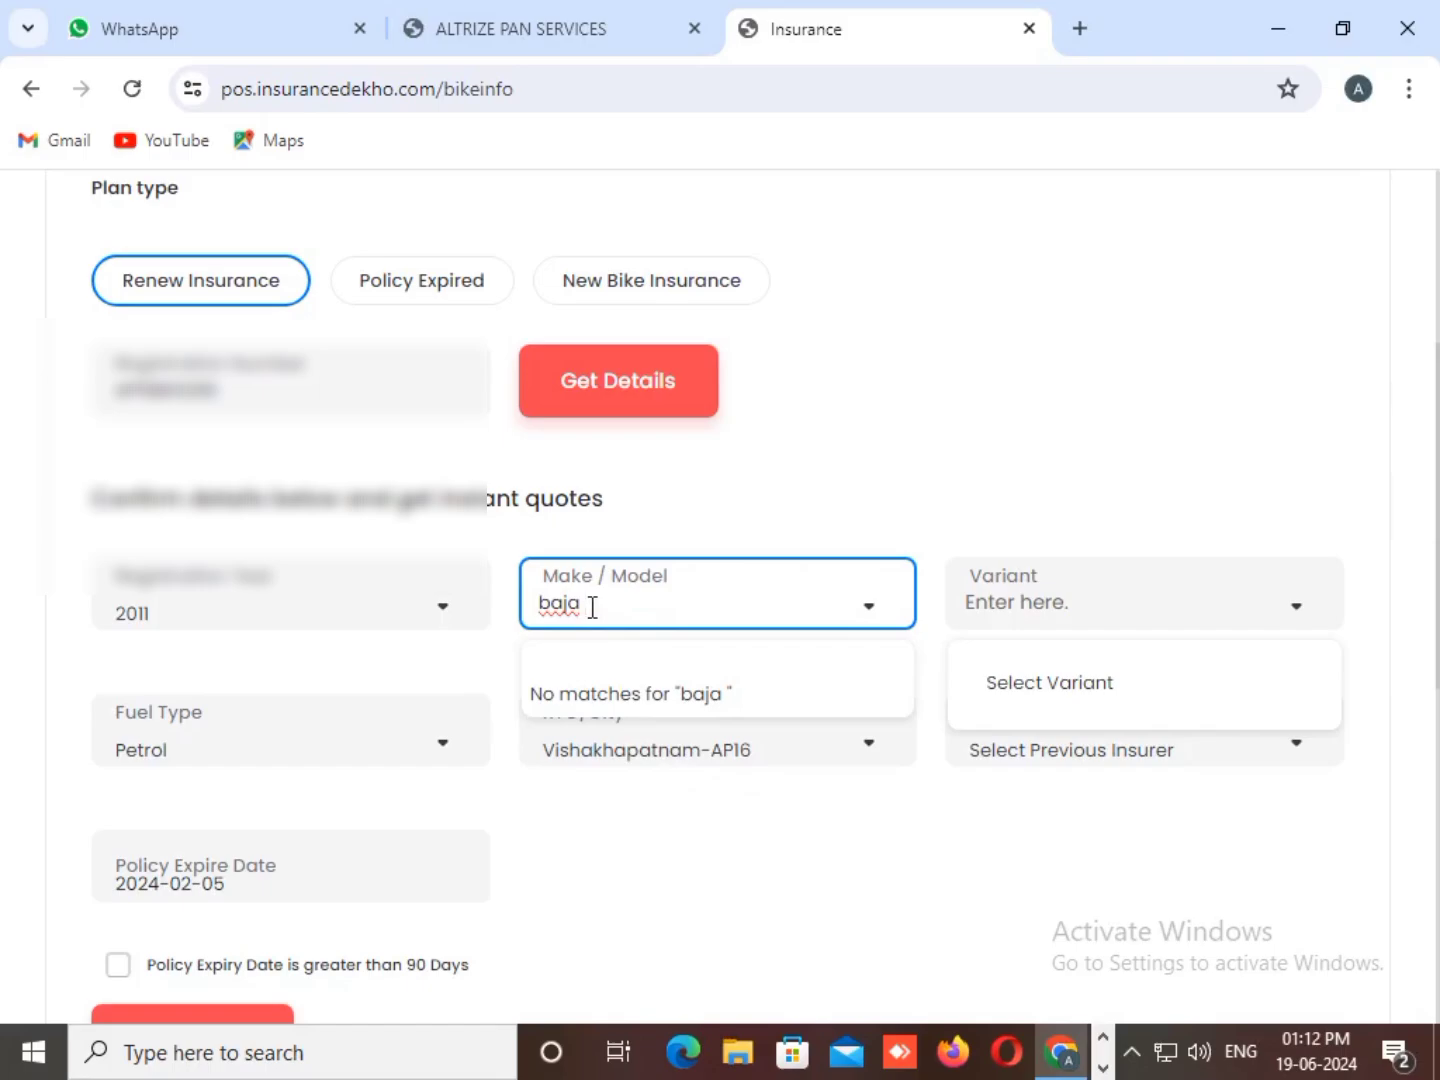
key("BackSpace")
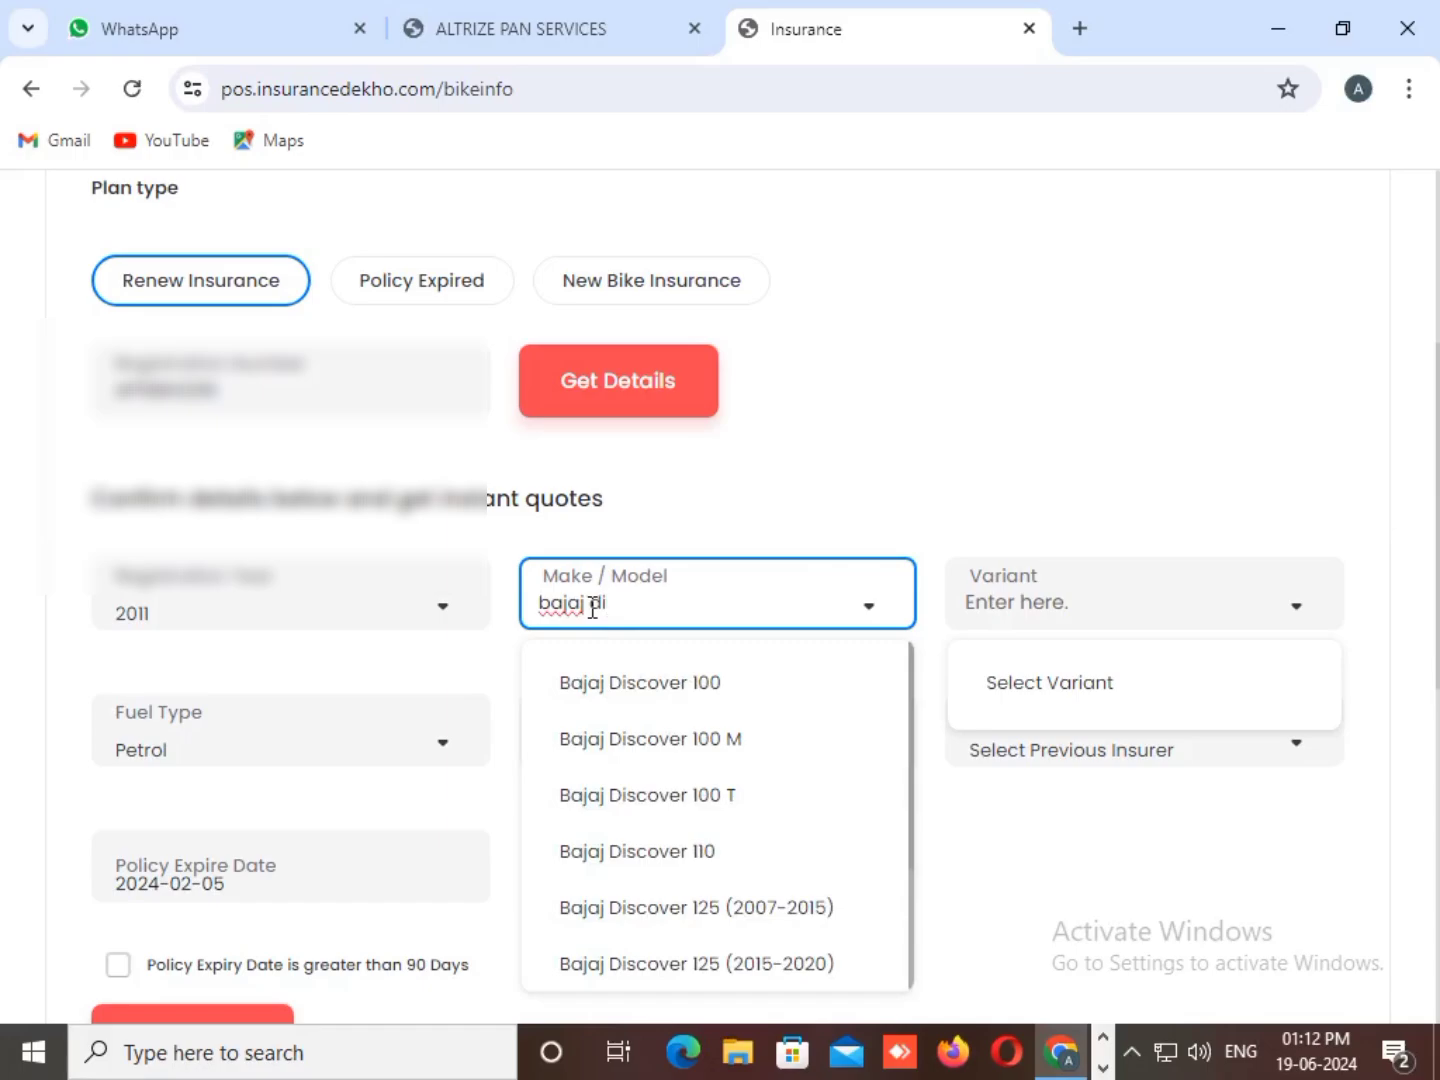
left_click(745, 930)
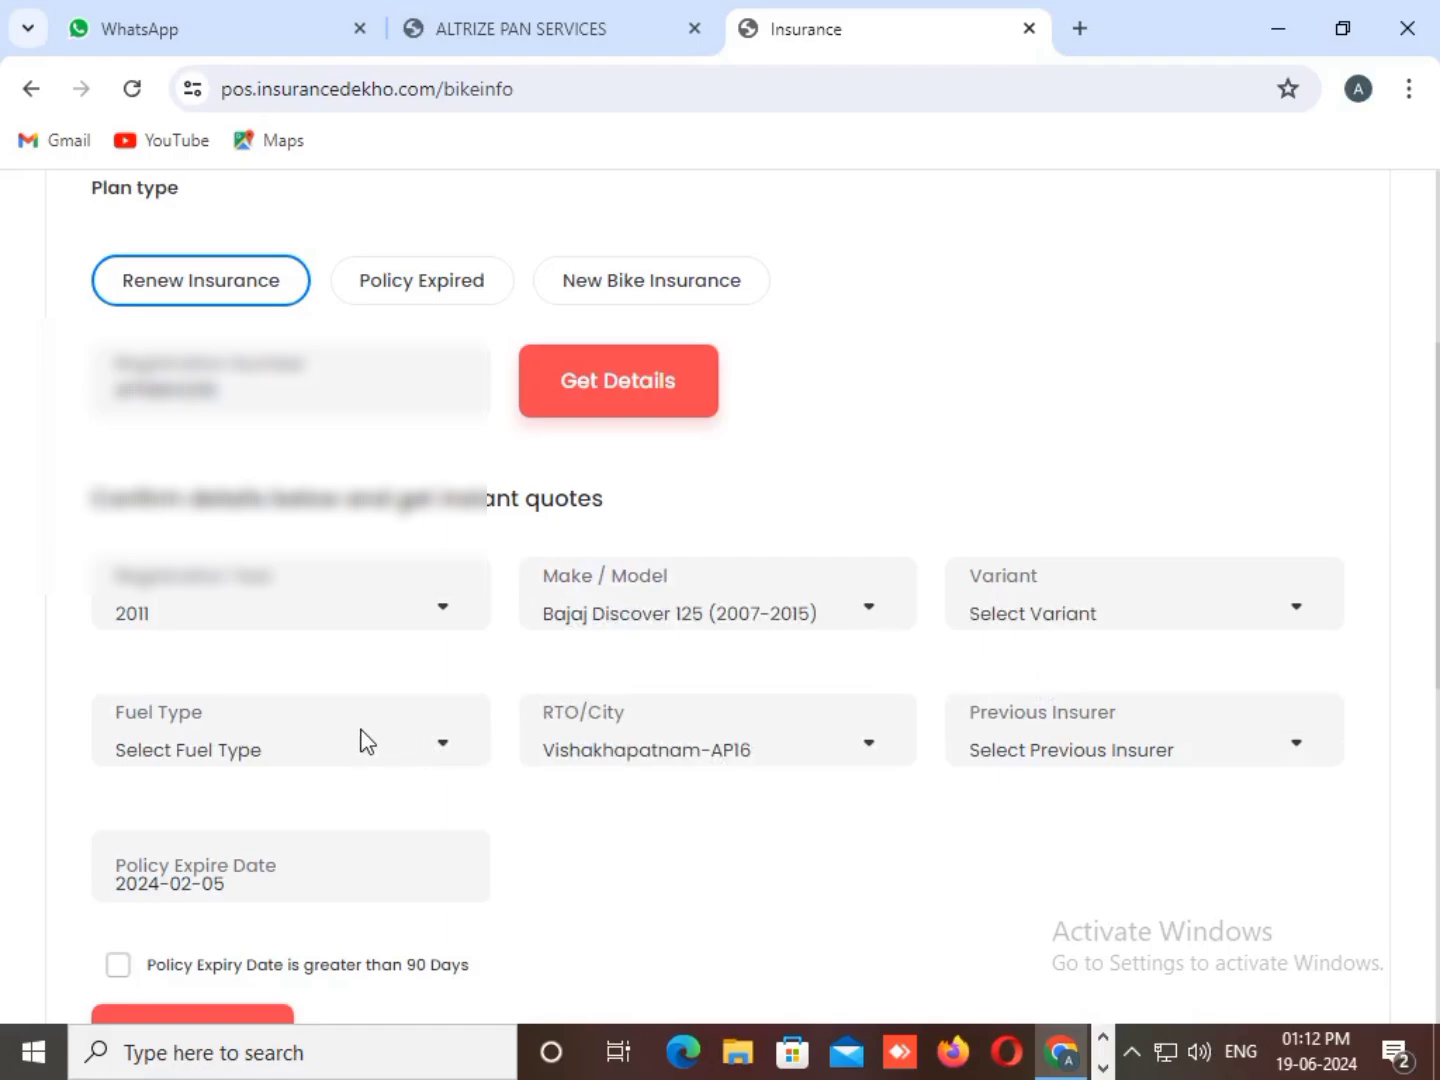
- Set the bike's variant to 125 (Petrol-124.6cc) and its fuel type to Petrol
left_click(1005, 618)
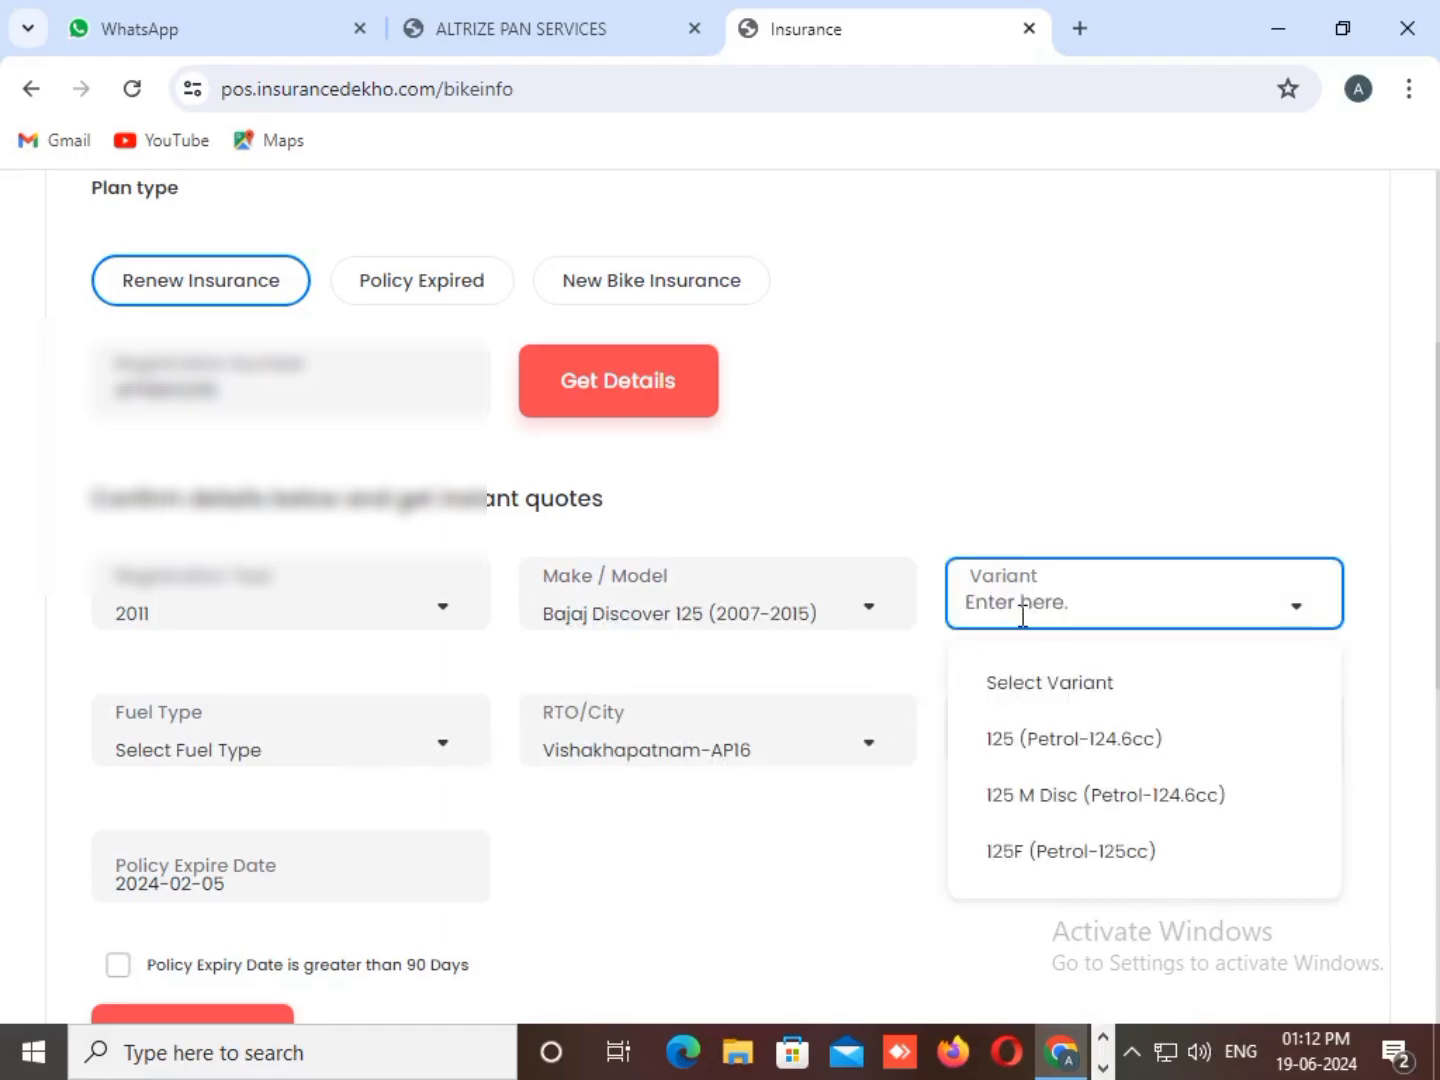
left_click(1058, 743)
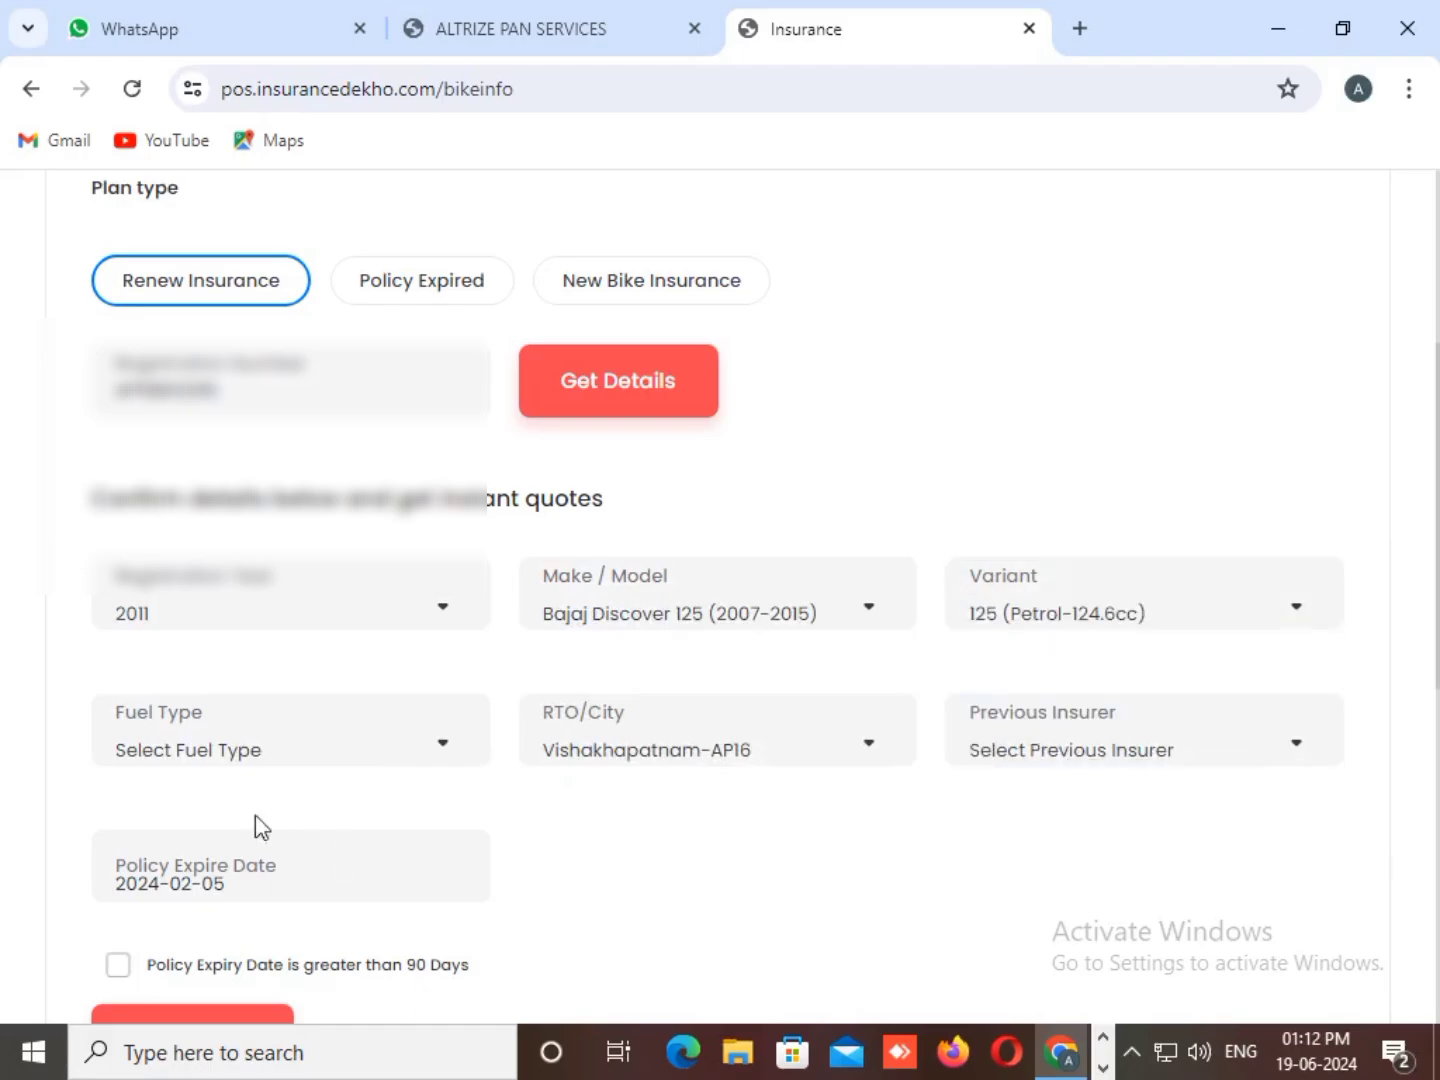
left_click(252, 752)
left_click(196, 888)
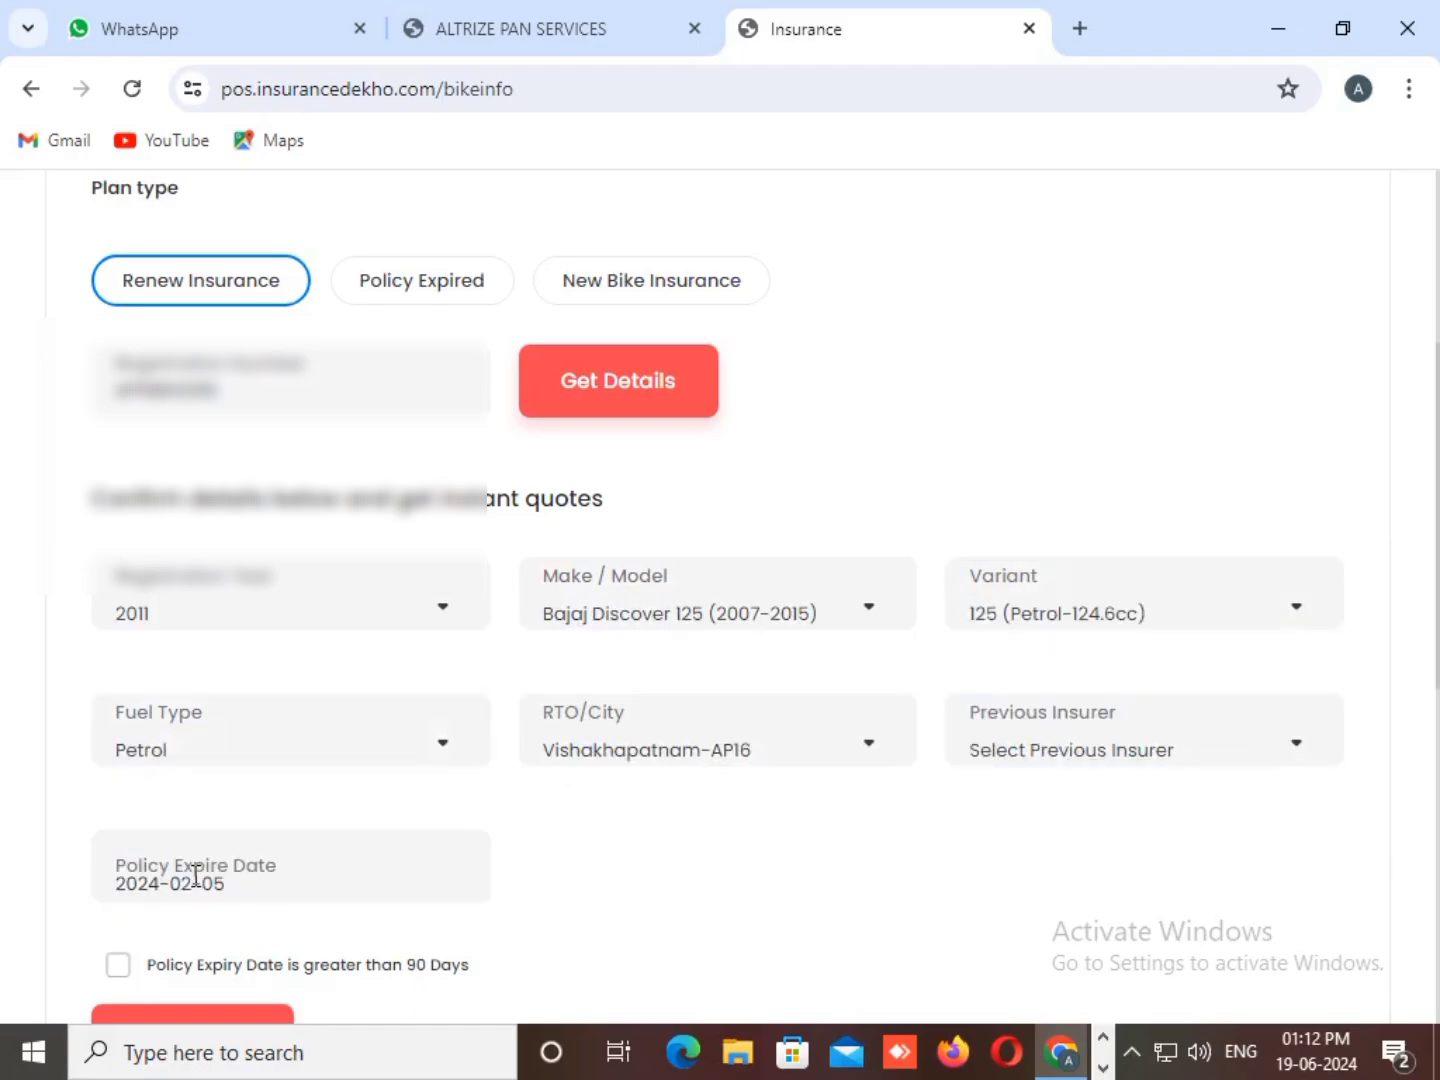
- Set the bike's previous insurer to SBI General
left_click(1088, 755)
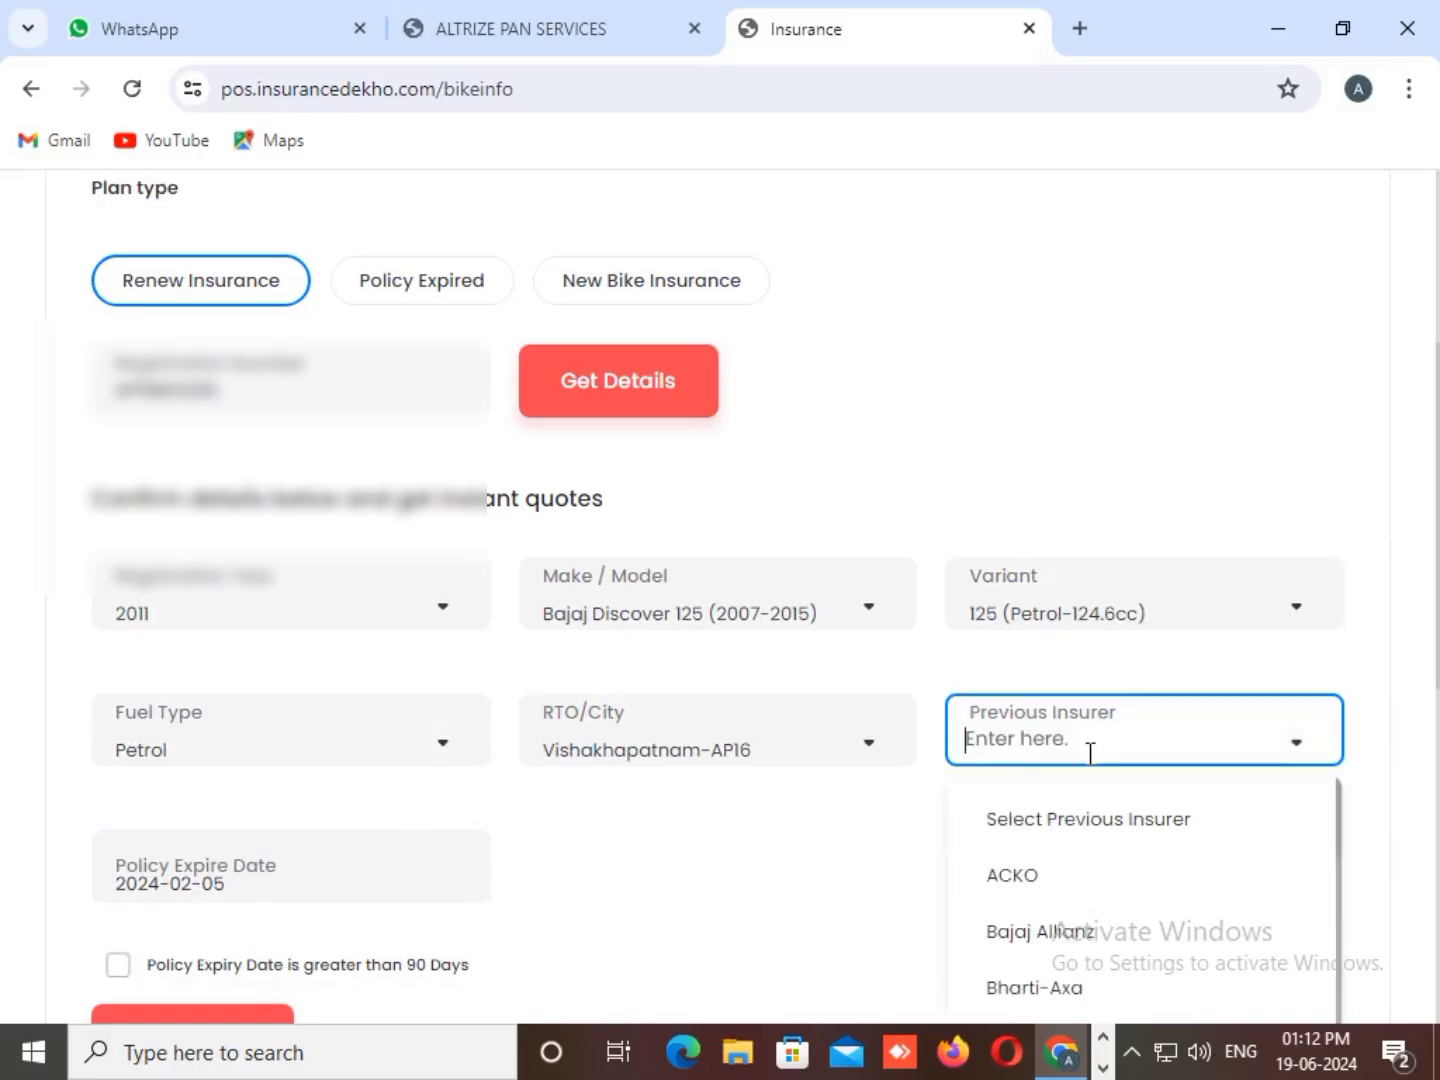
scroll(1031, 848, "down", 4)
scroll(1031, 848, "down", 10)
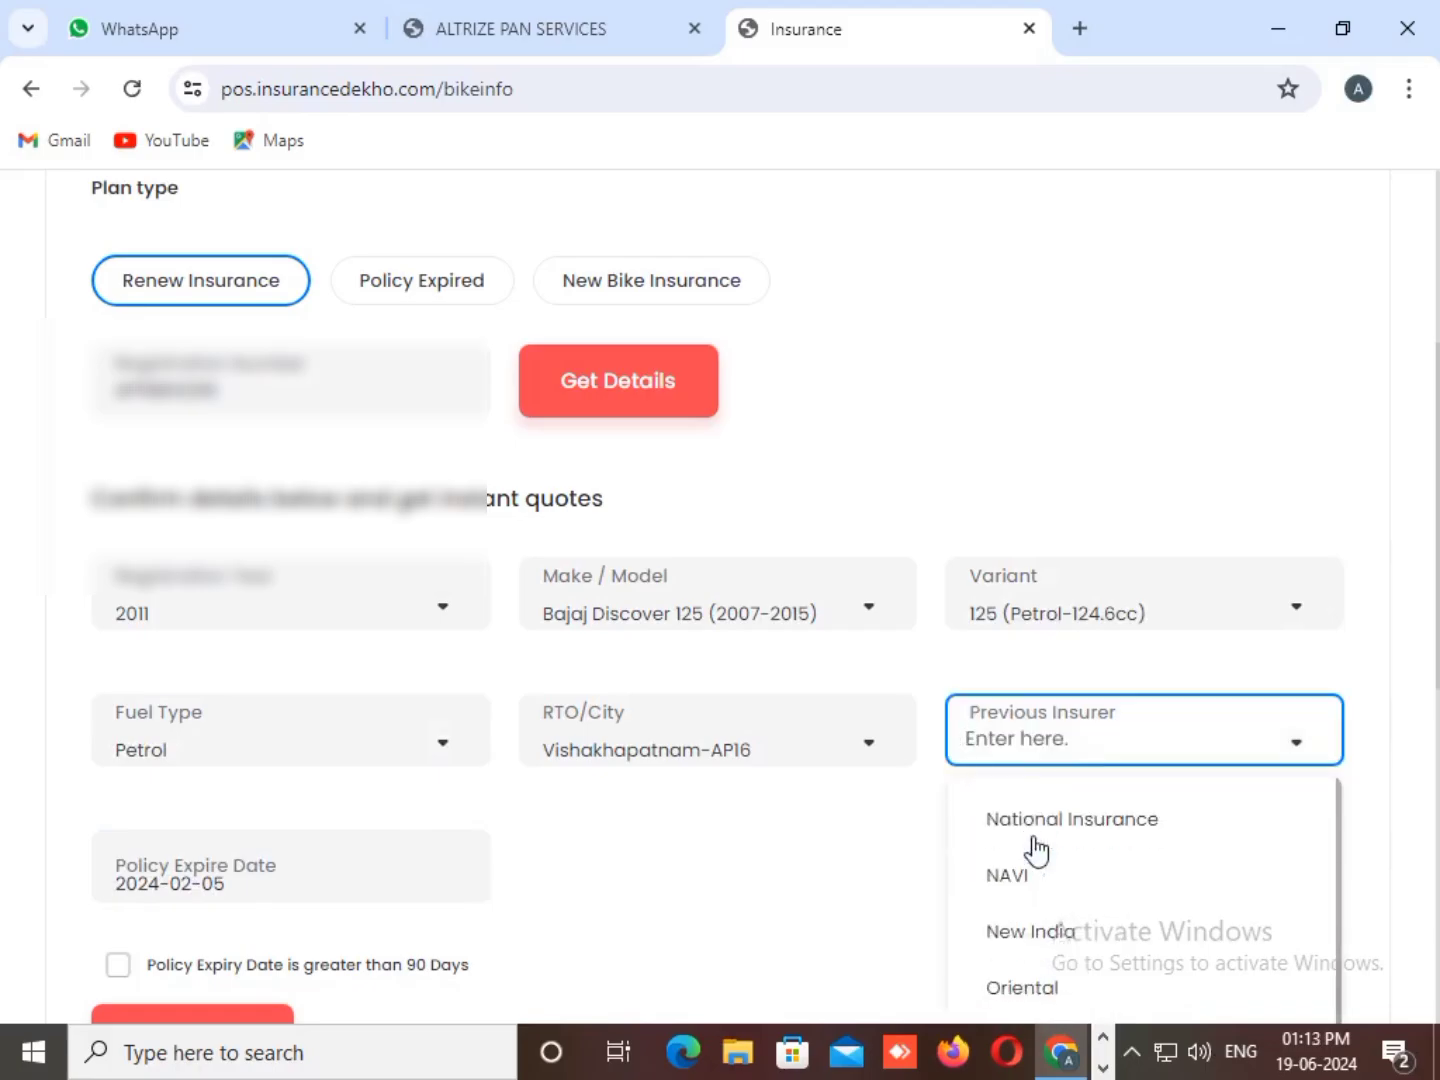
scroll(1052, 445, "down", 2)
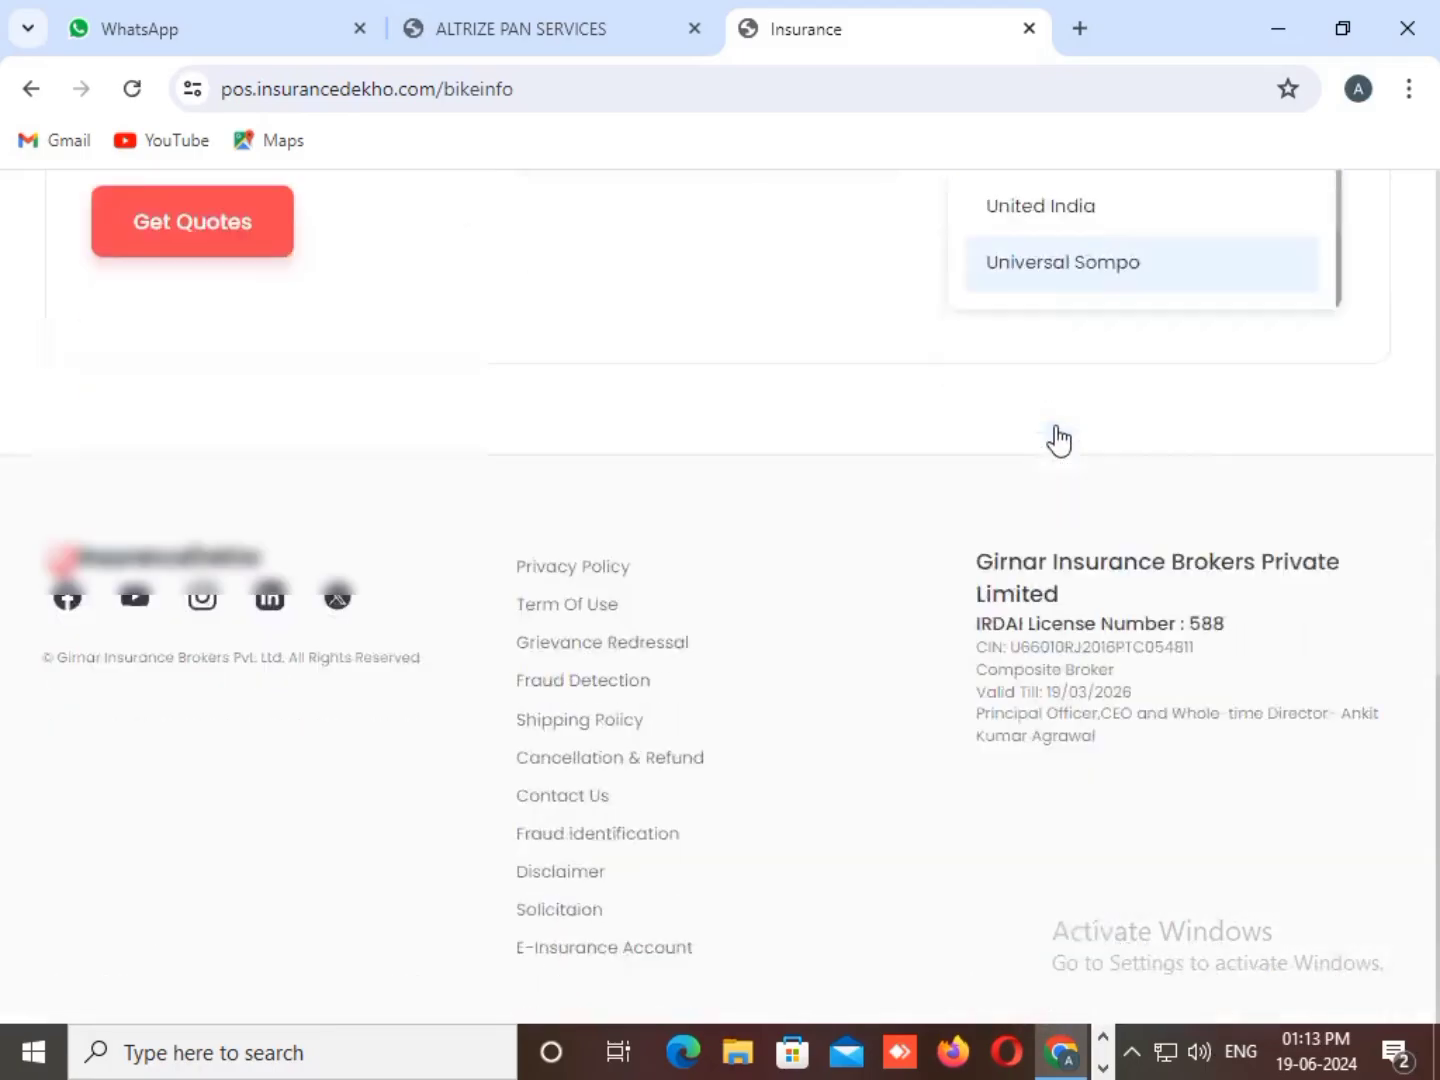
scroll(1058, 430, "up", 5)
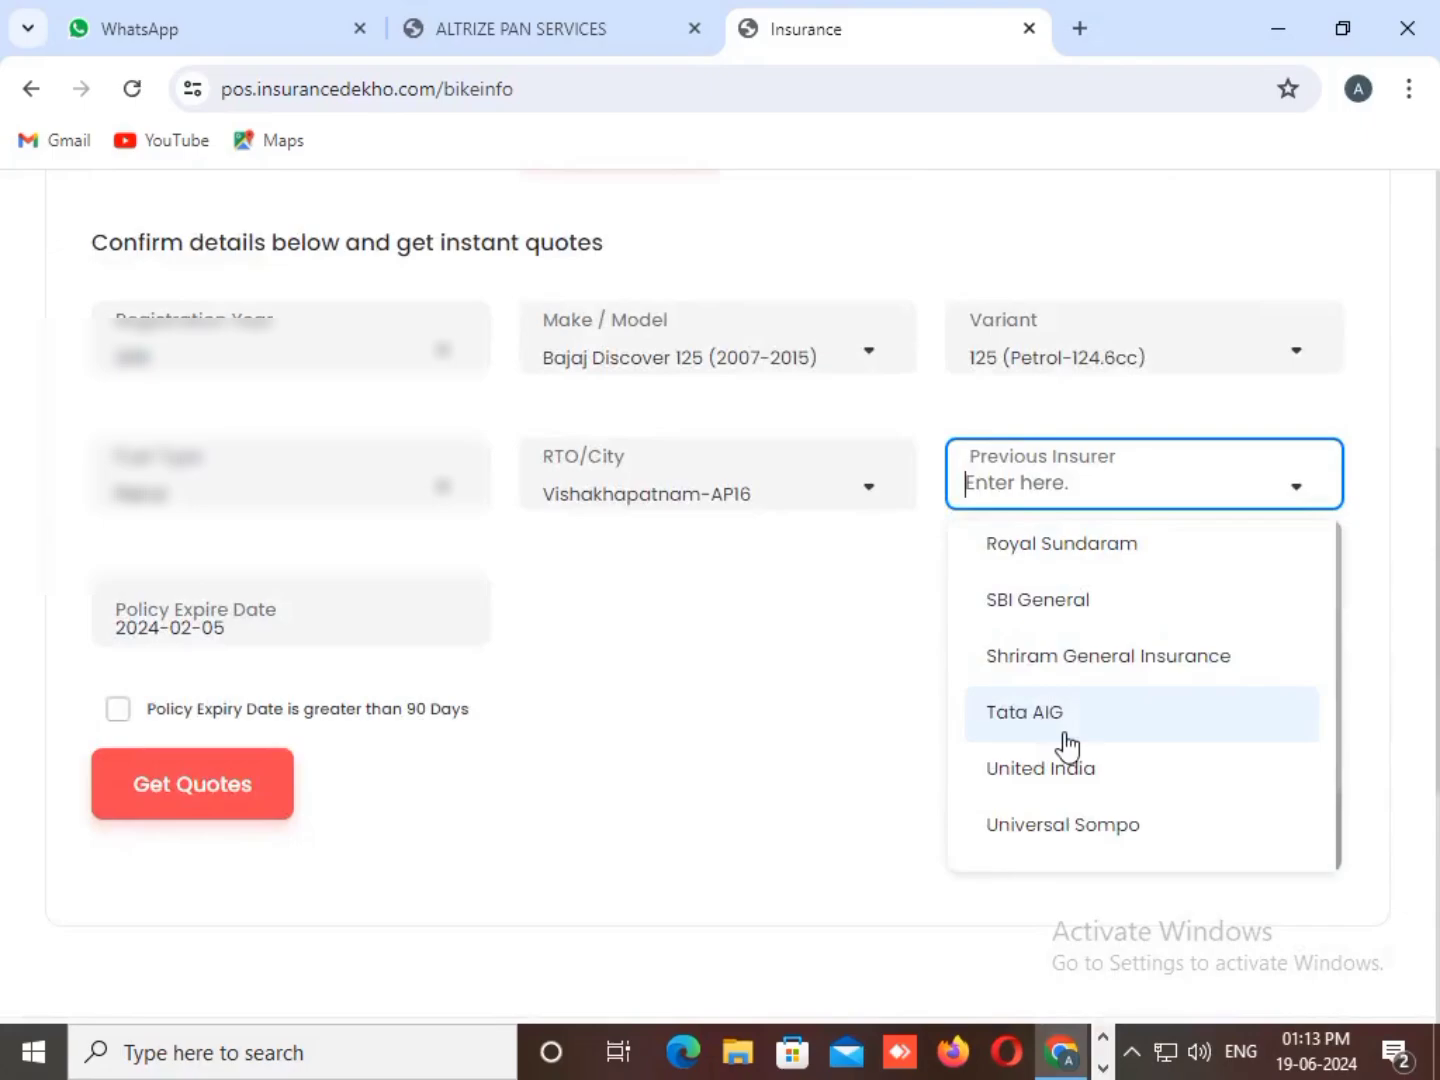
left_click(1060, 609)
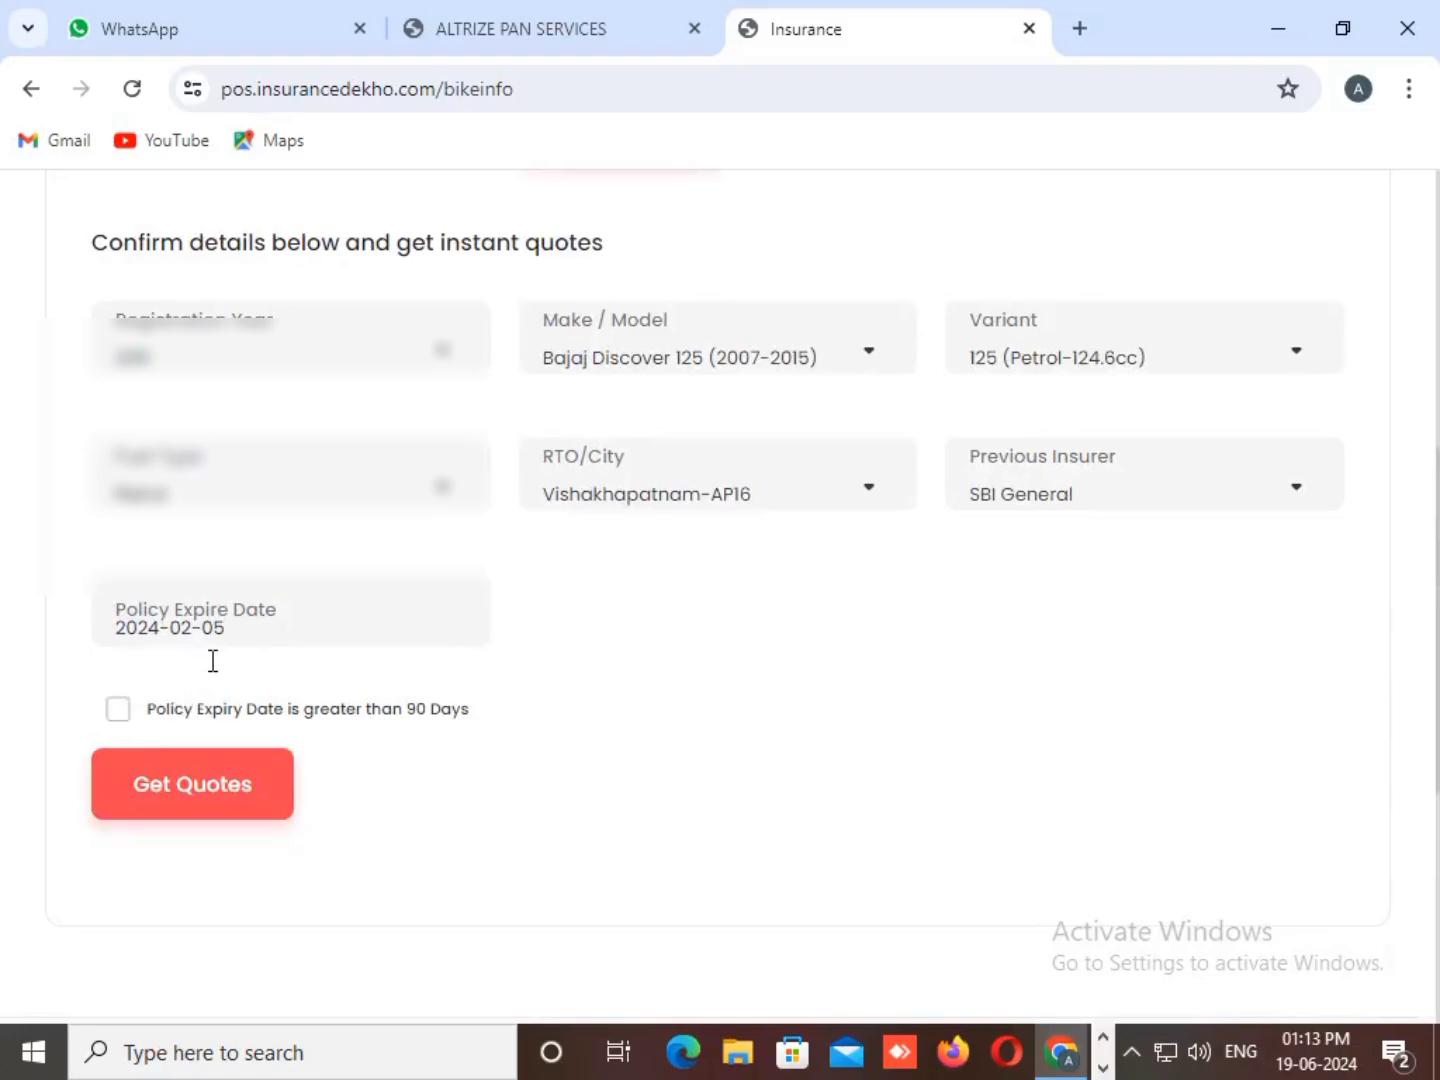
- Check the previous insurer options again, reselect SBI General and request the insurance quotes
left_click(1038, 472)
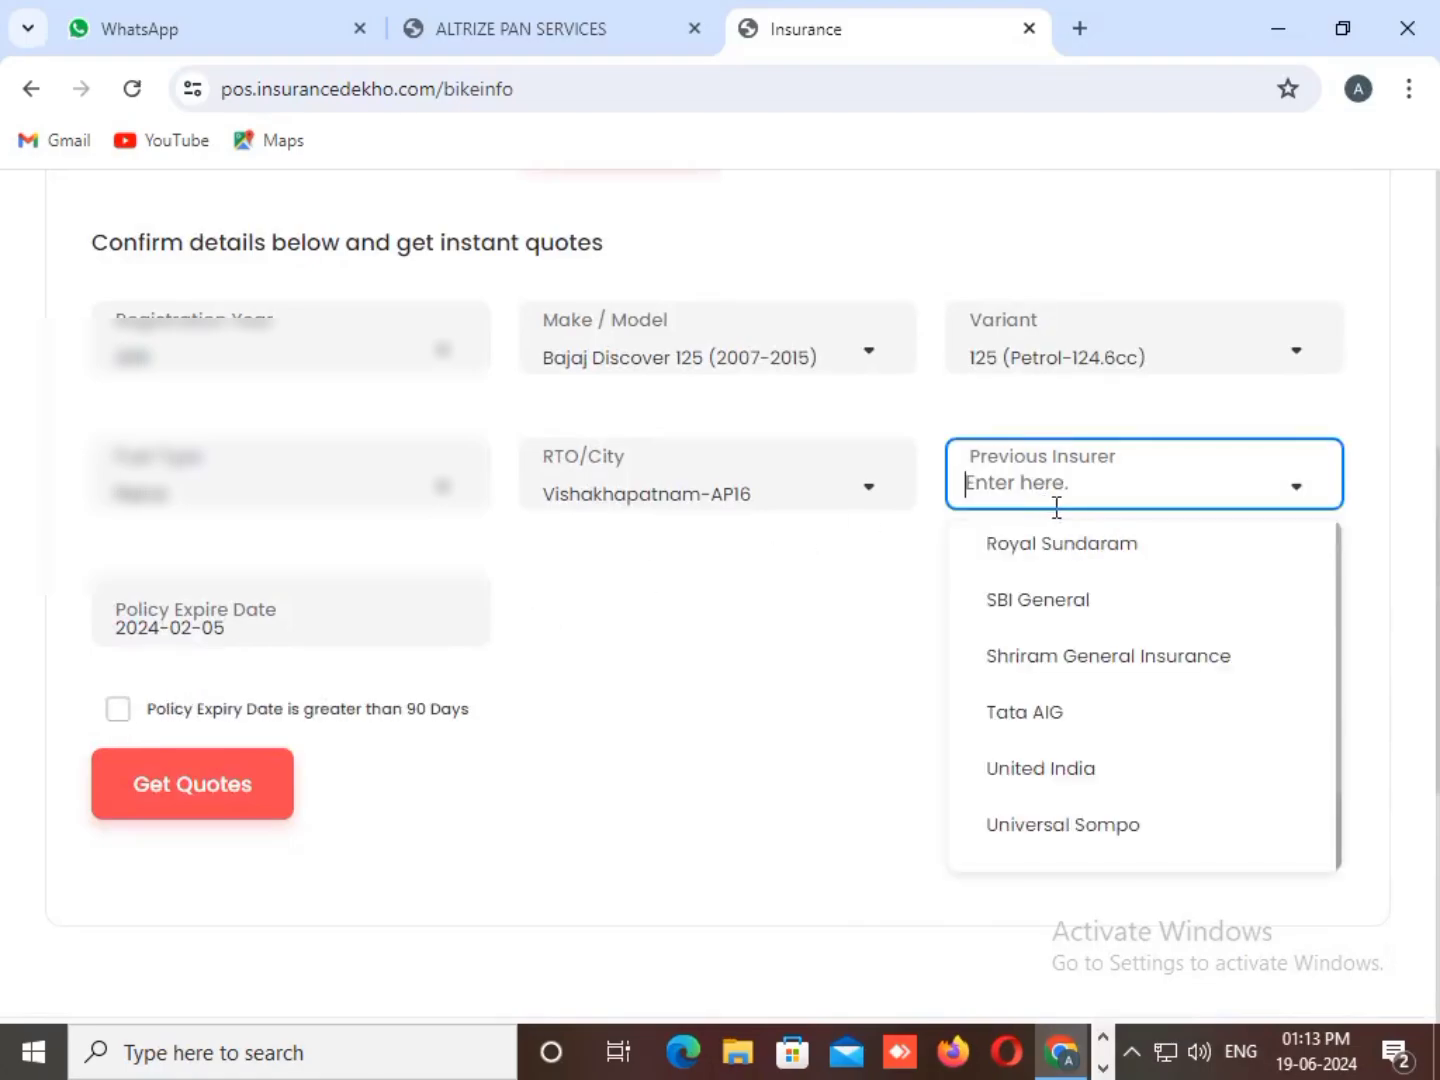
scroll(1028, 662, "up", 5)
scroll(1029, 661, "up", 2)
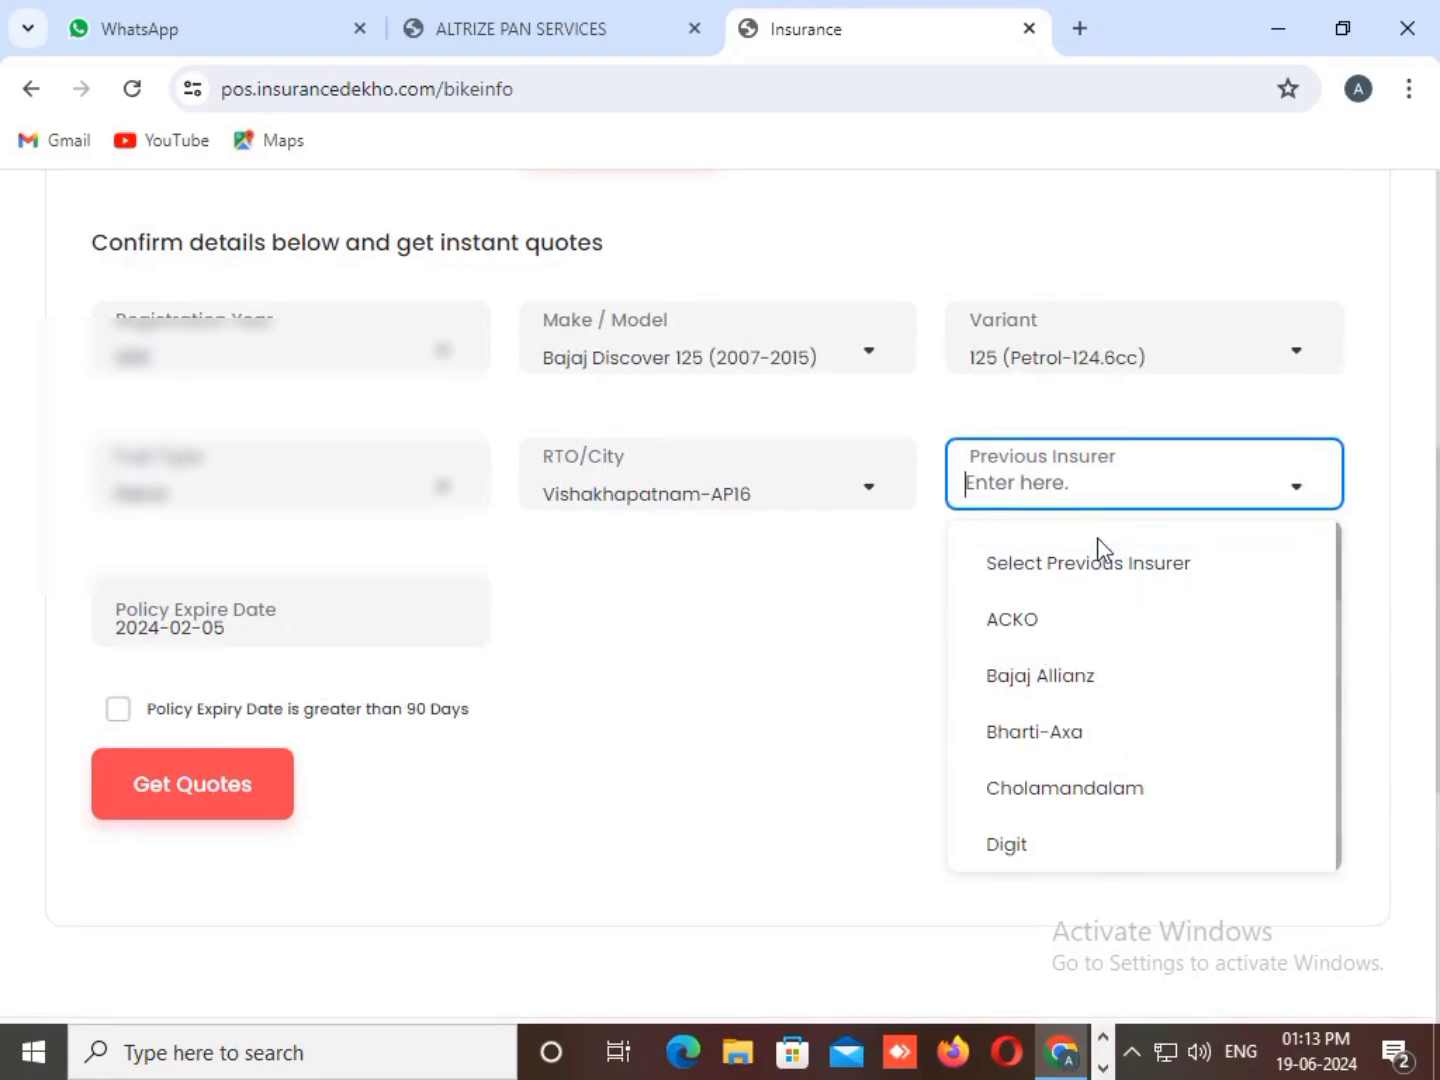
scroll(1035, 659, "down", 6)
scroll(1021, 660, "down", 3)
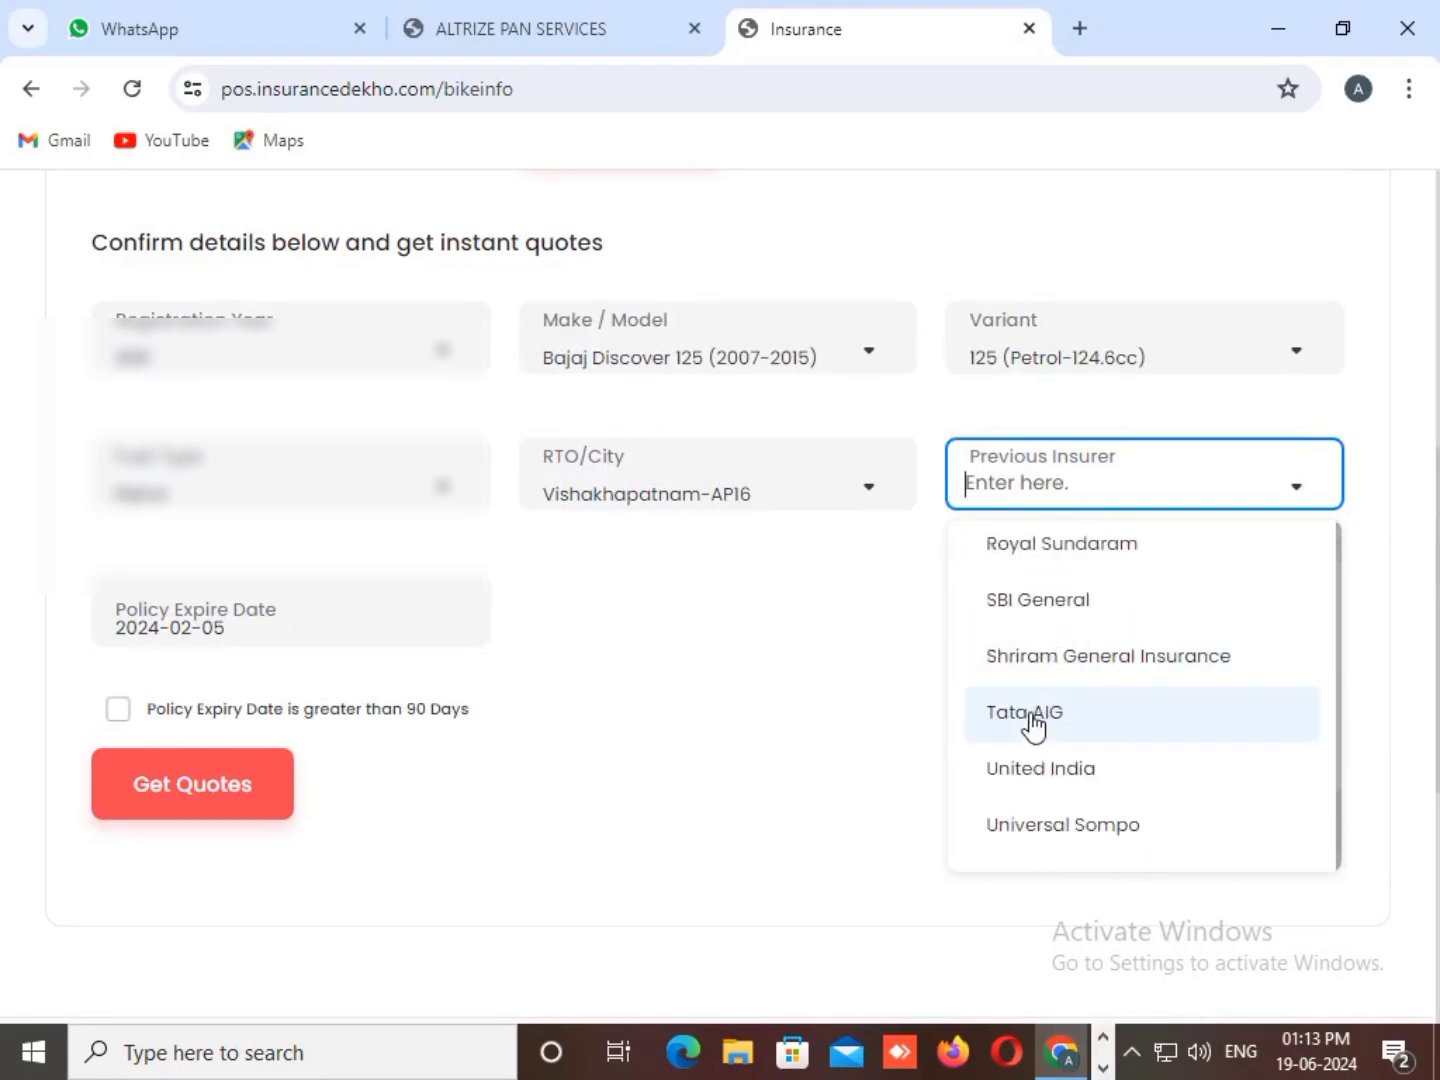
left_click(1040, 601)
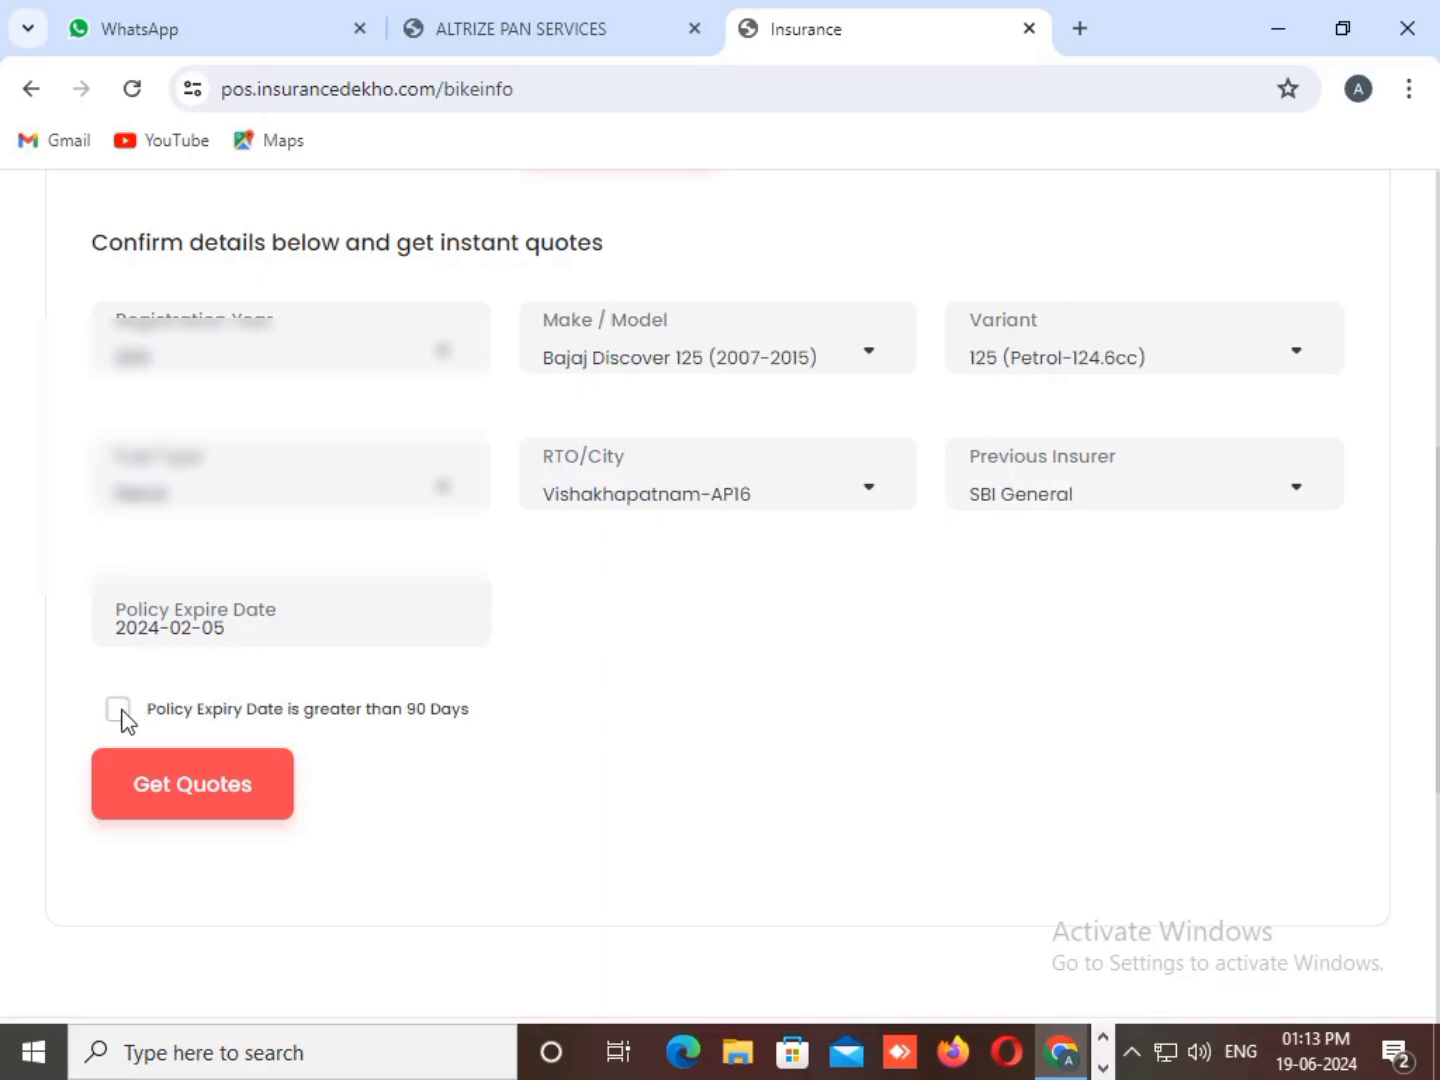
left_click(148, 776)
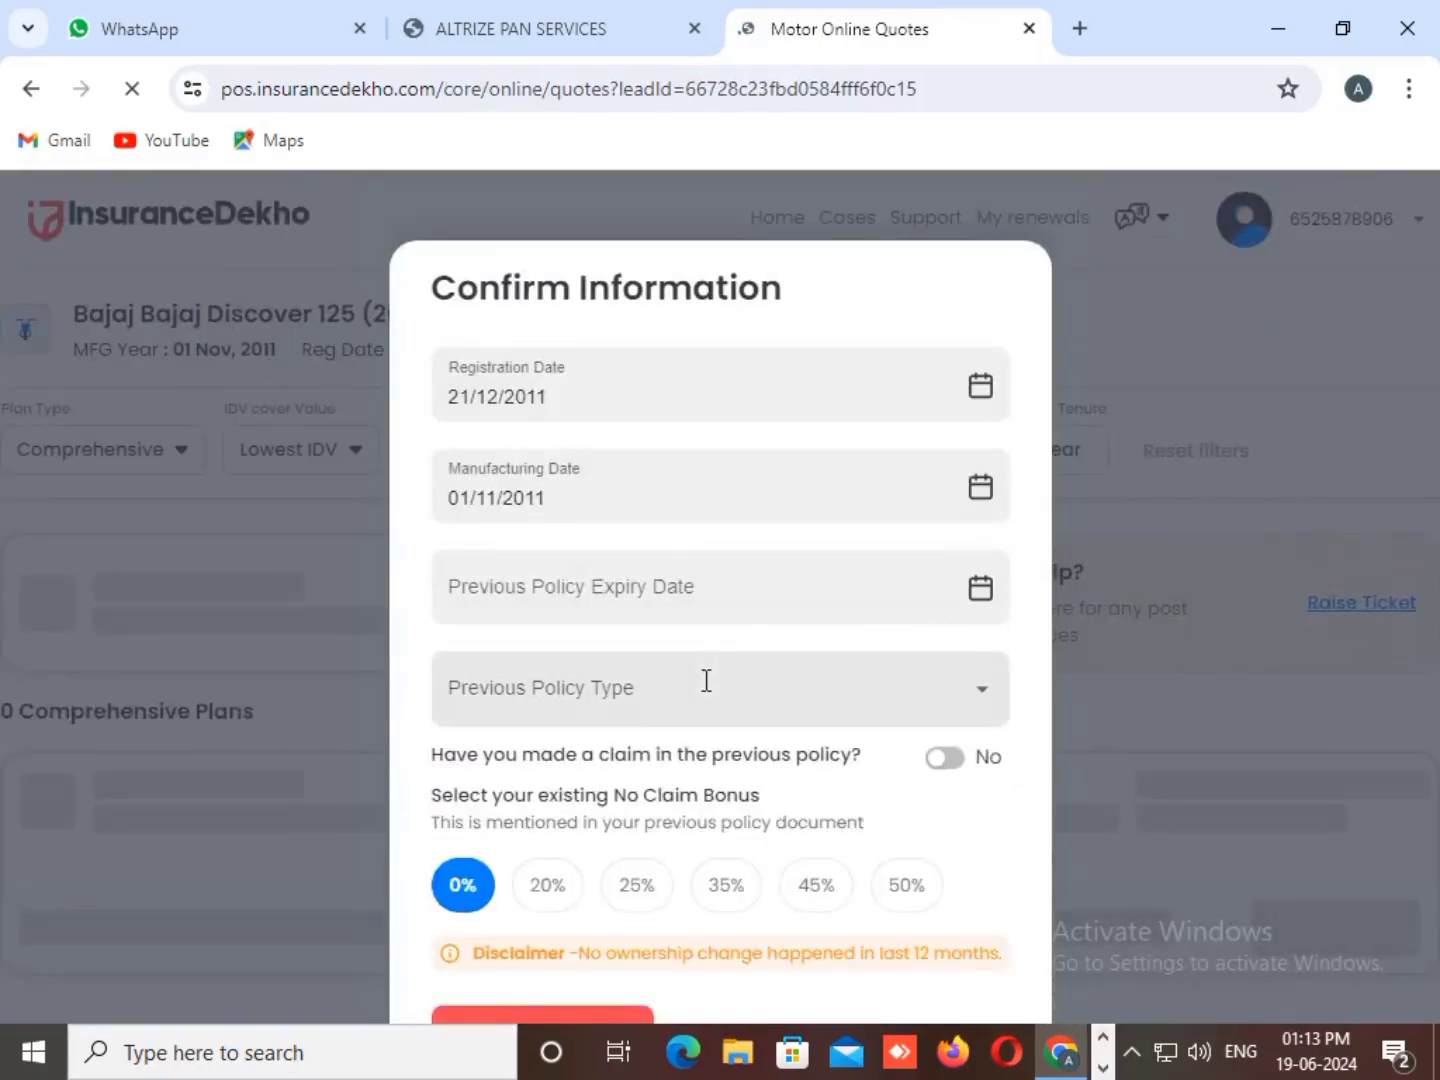
- Set the previous policy expiry date to 2 May 2024 in the information confirmation form
scroll(705, 680, "down", 2)
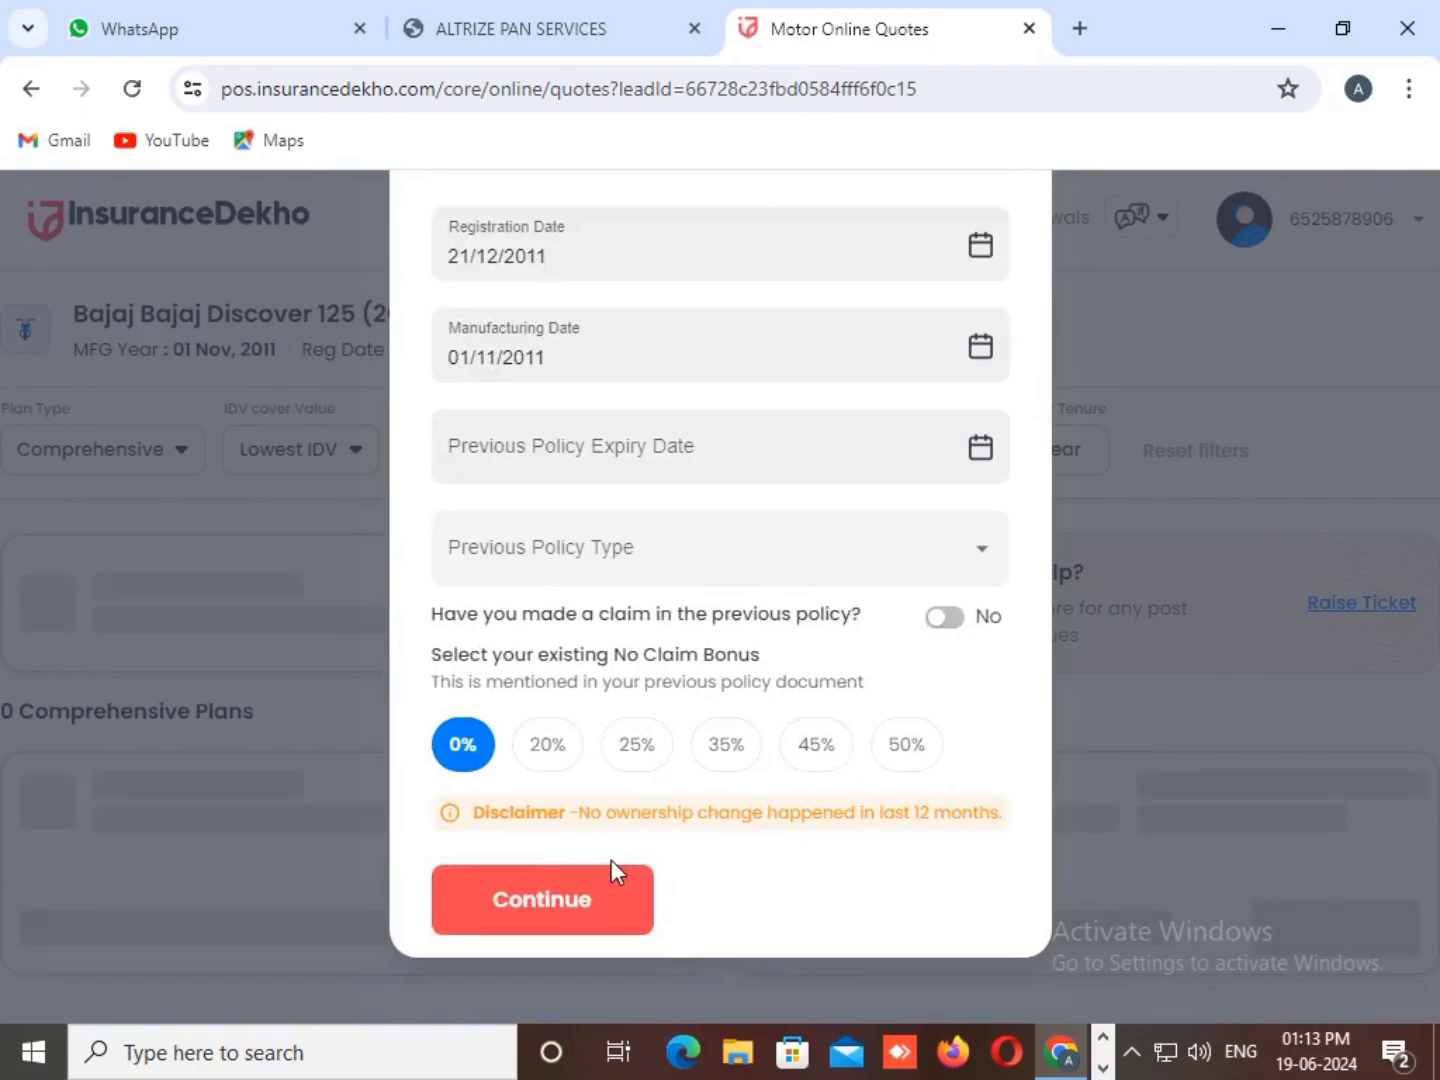
left_click(551, 905)
left_click(661, 454)
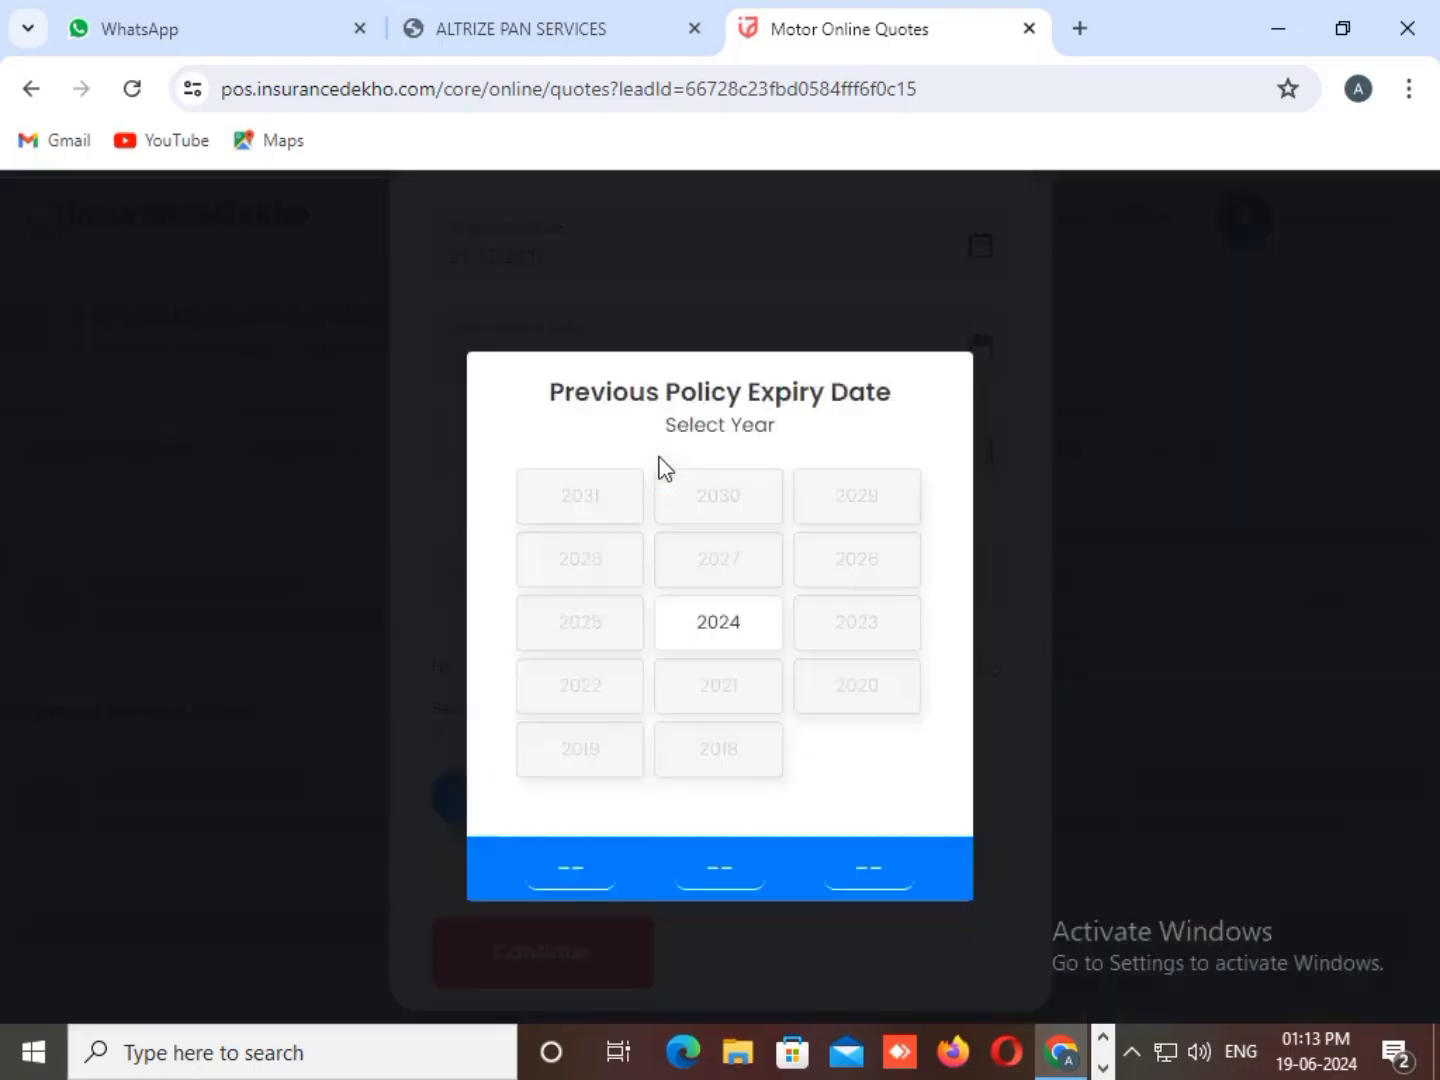
left_click(719, 641)
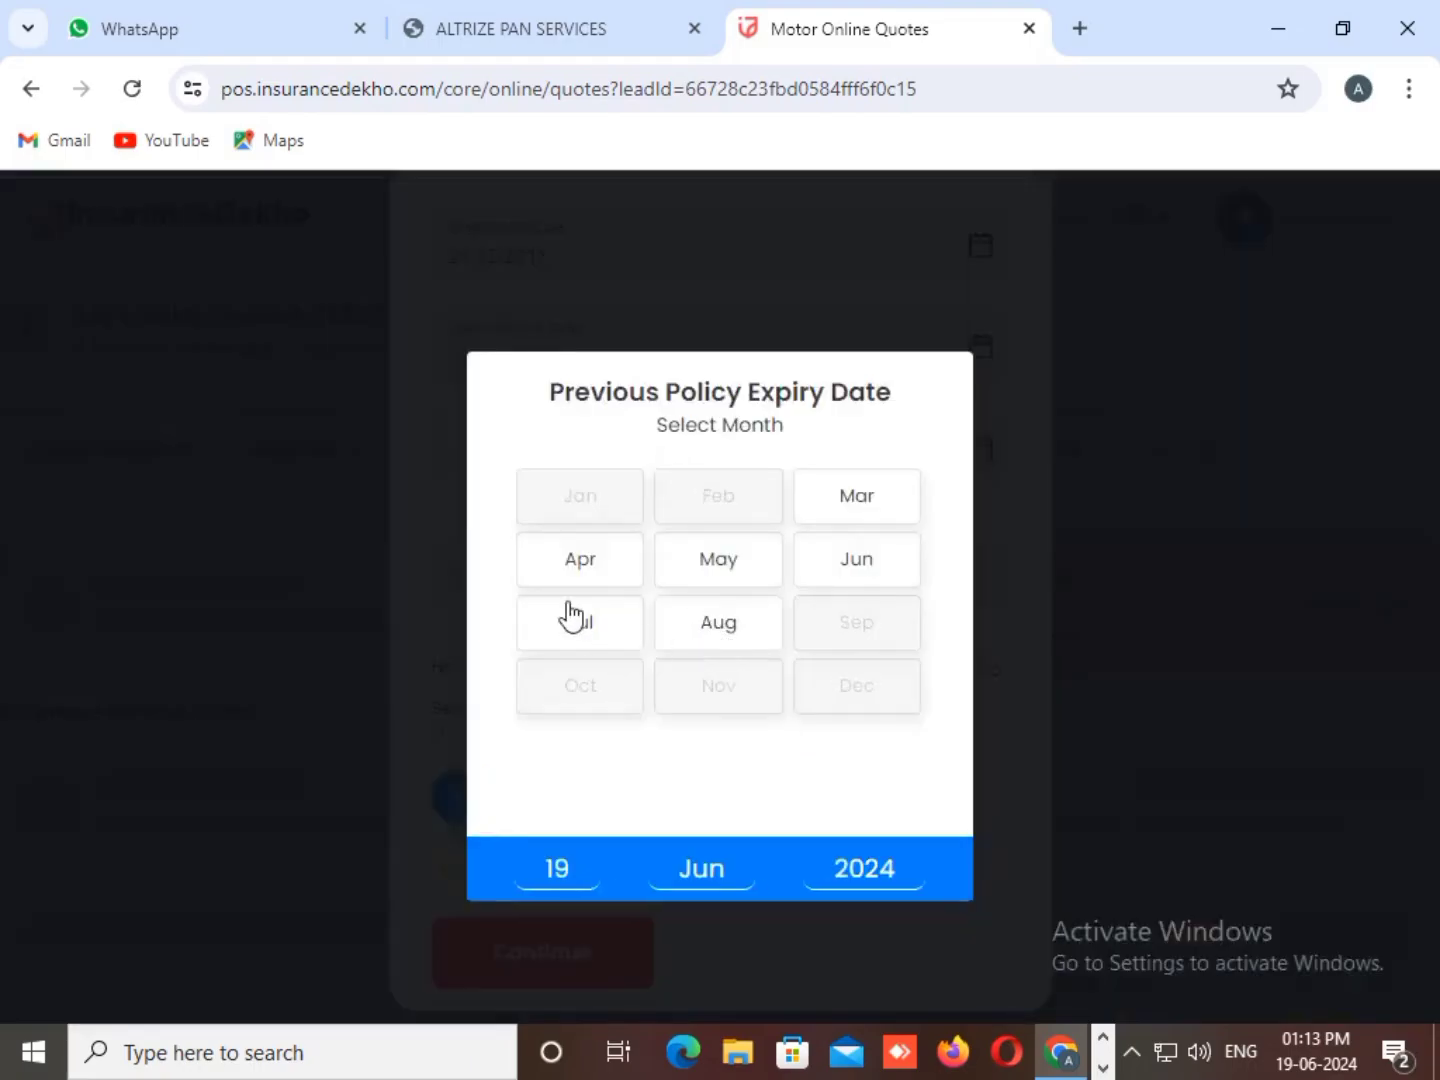
left_click(734, 572)
left_click(774, 548)
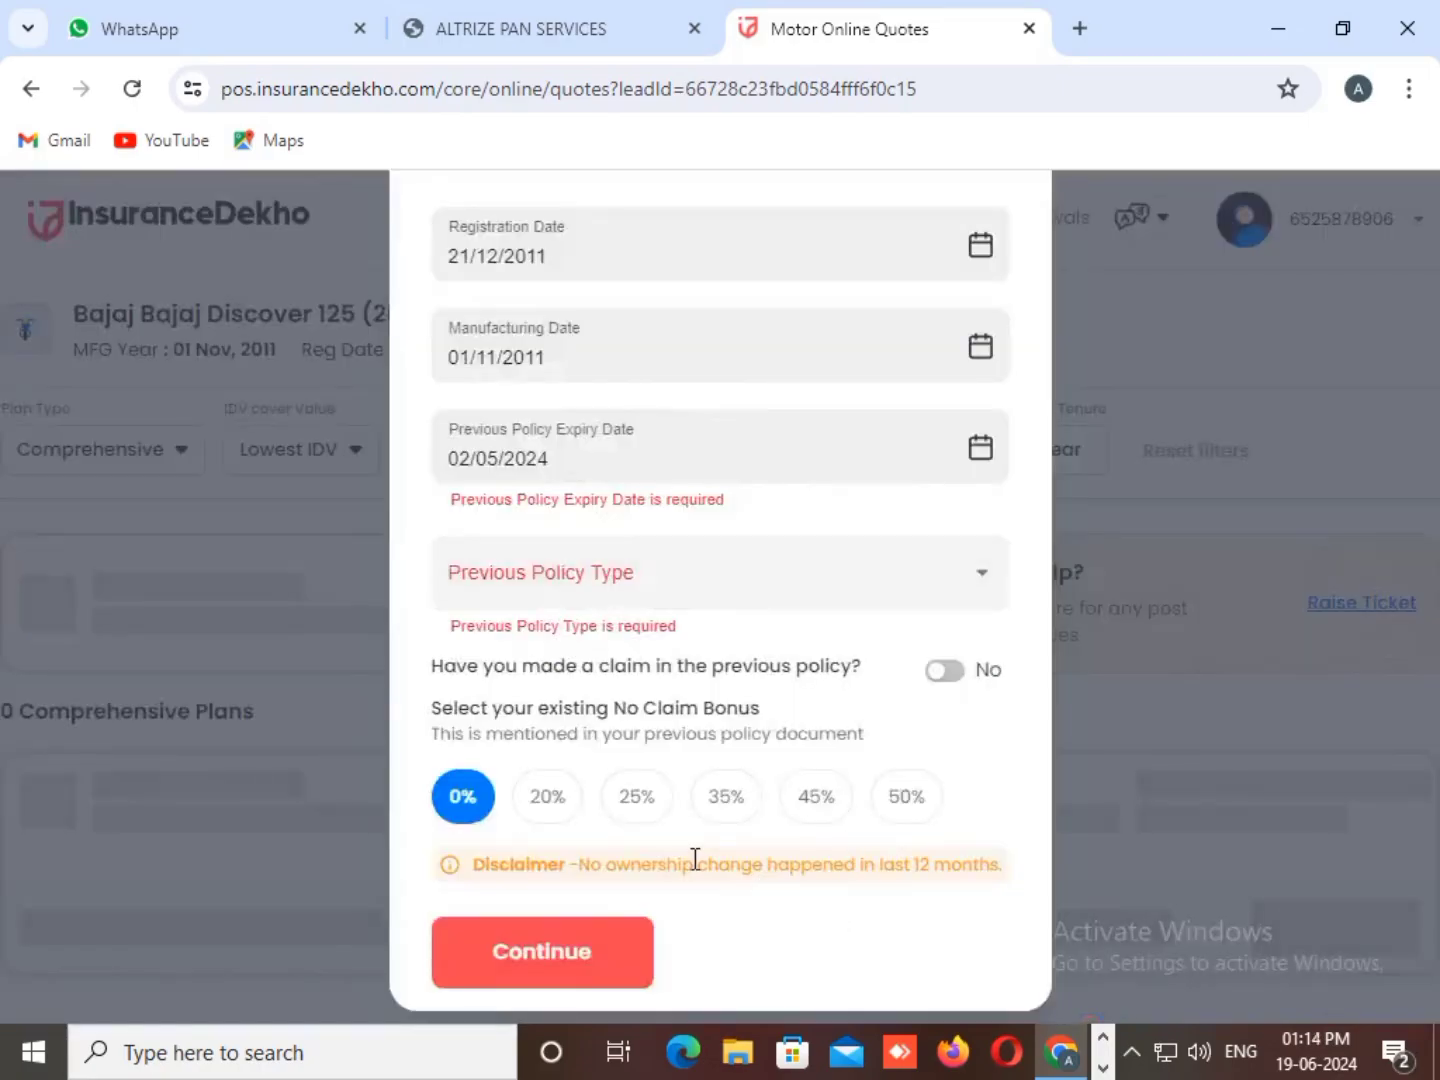
- Set the previous policy type to Third Party and submit the confirmed information to load the quotes
left_click(717, 591)
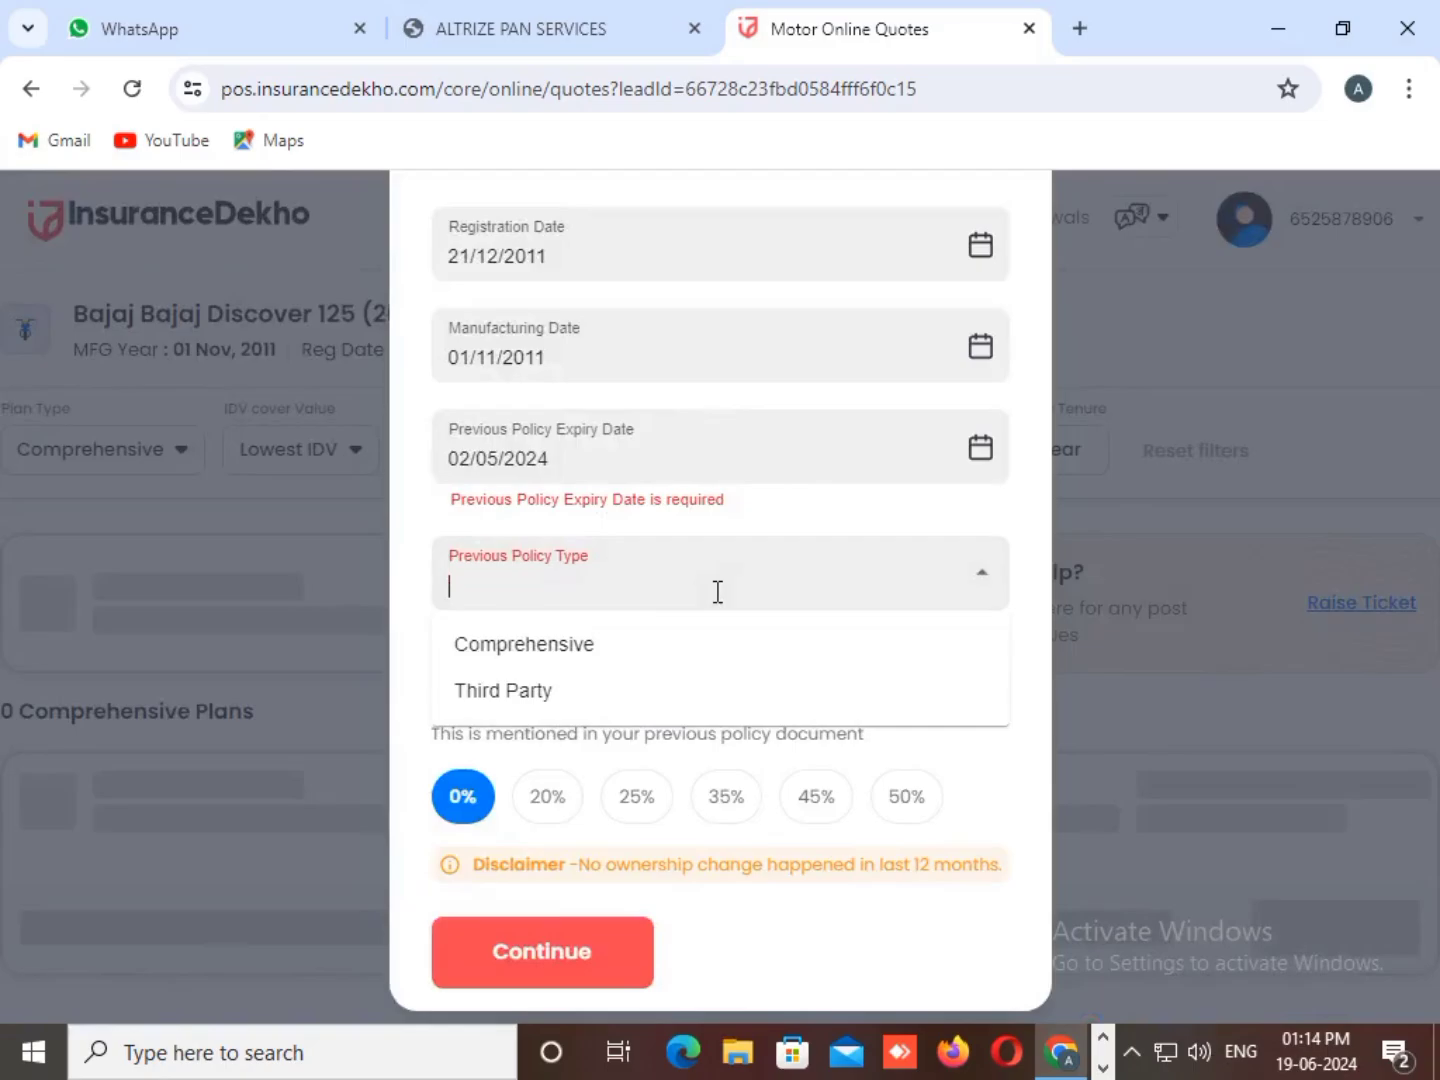
left_click(550, 692)
left_click(571, 980)
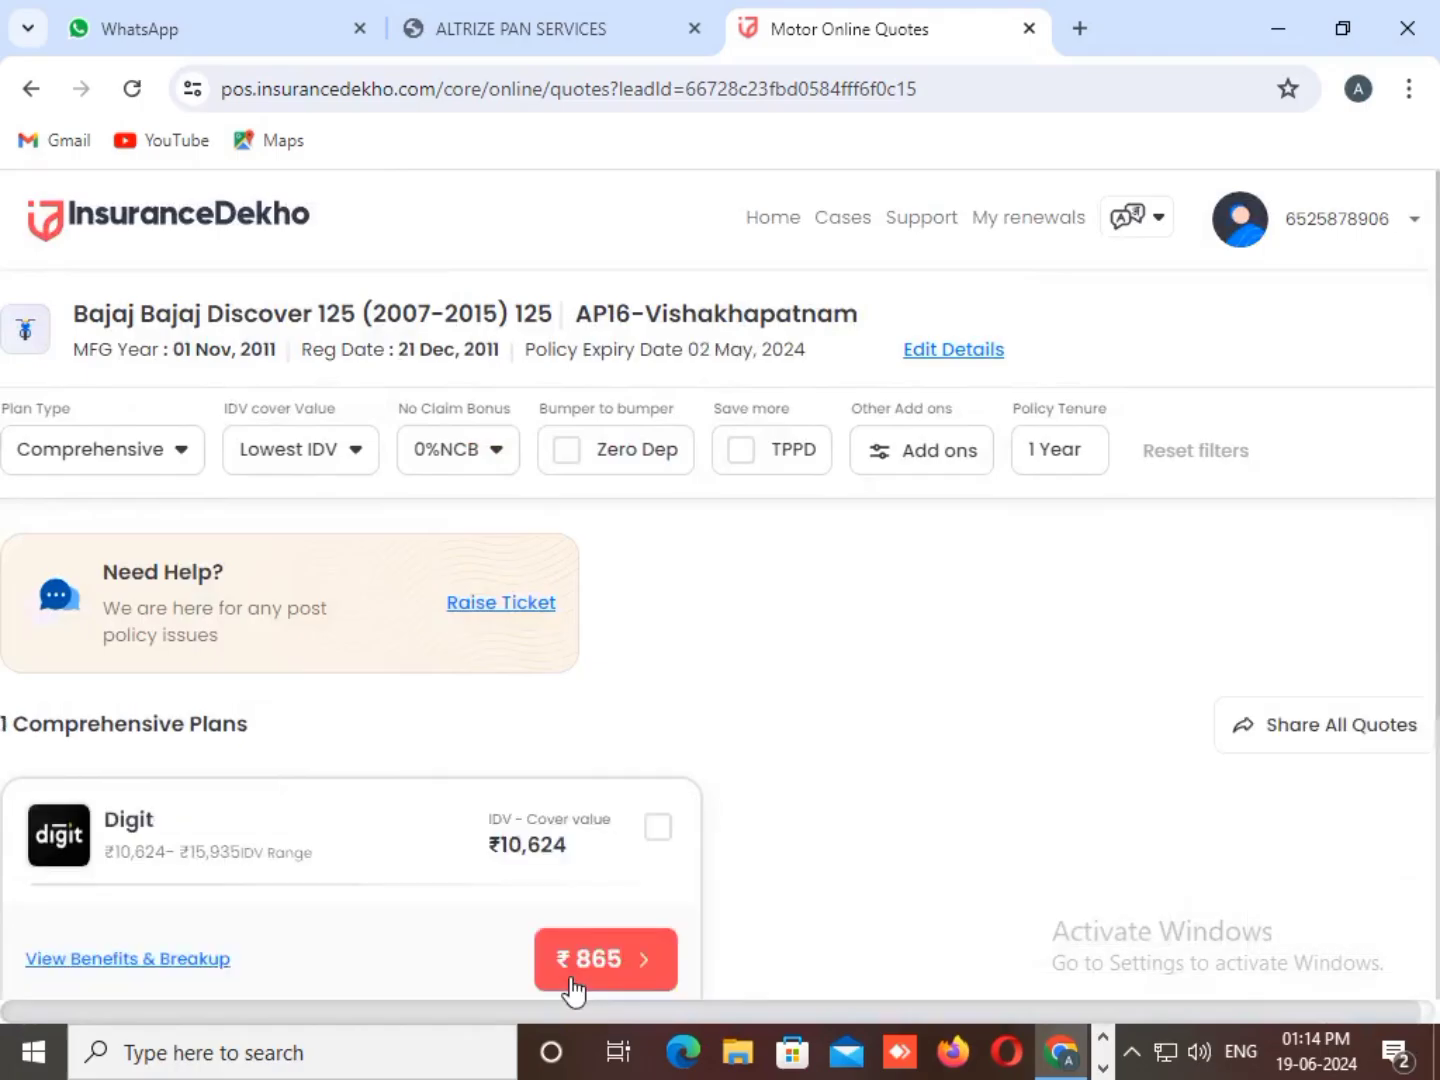
- Review the offered comprehensive plans, then check each insurer's one-year score in the score chart and close it
scroll(465, 814, "down", 3)
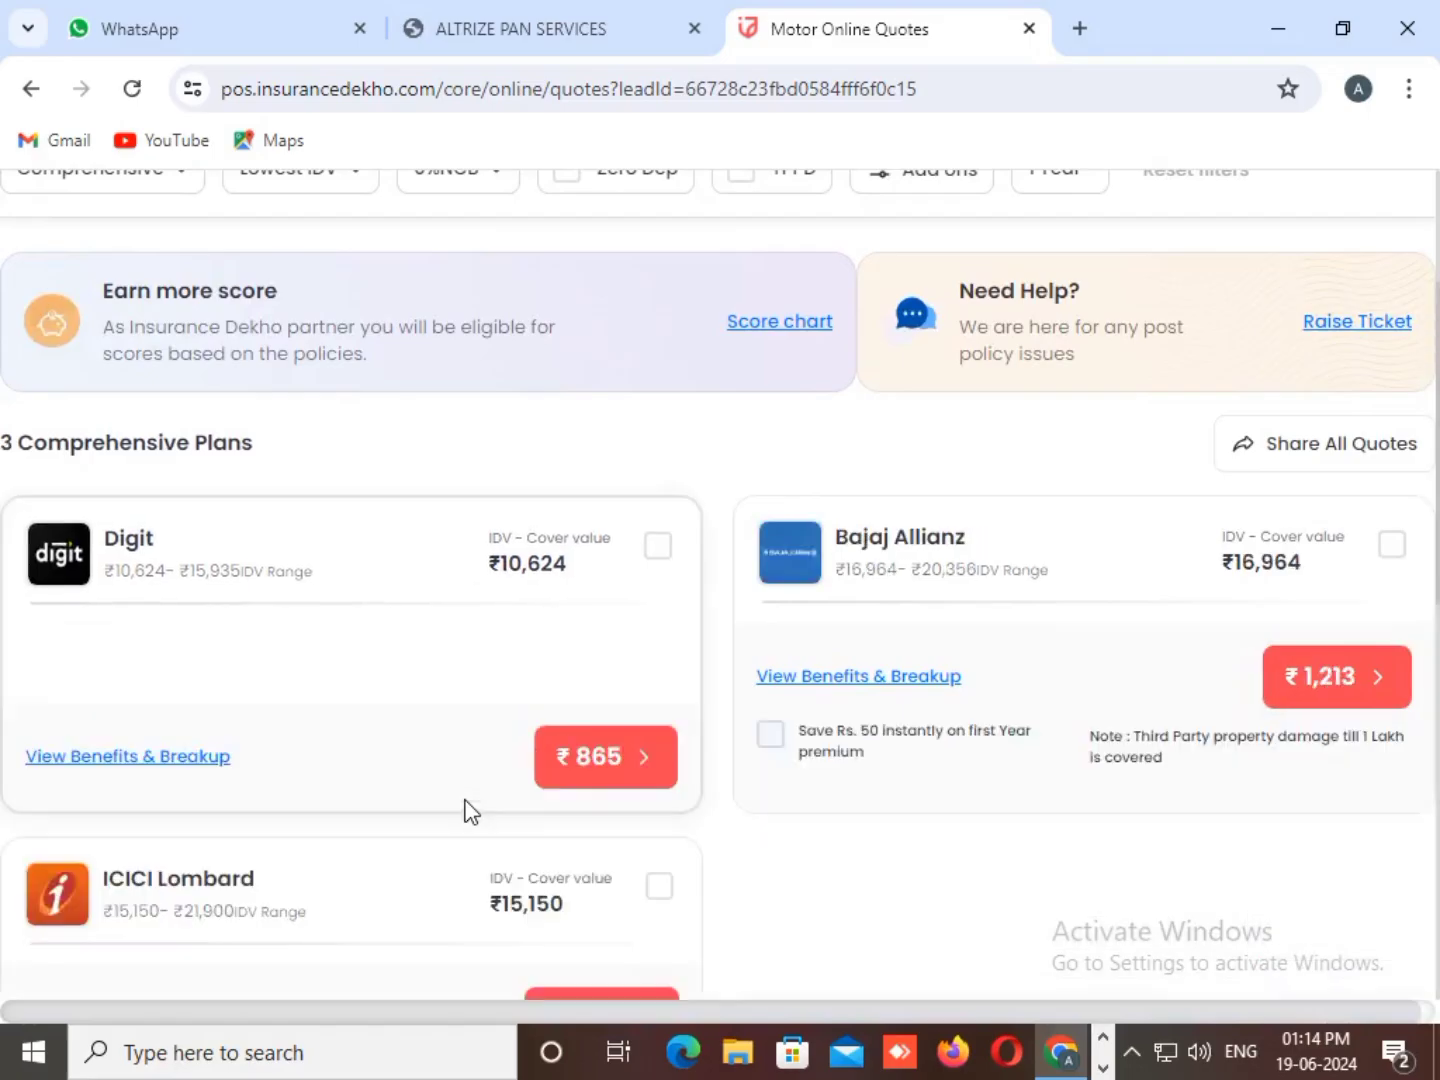
scroll(465, 806, "down", 3)
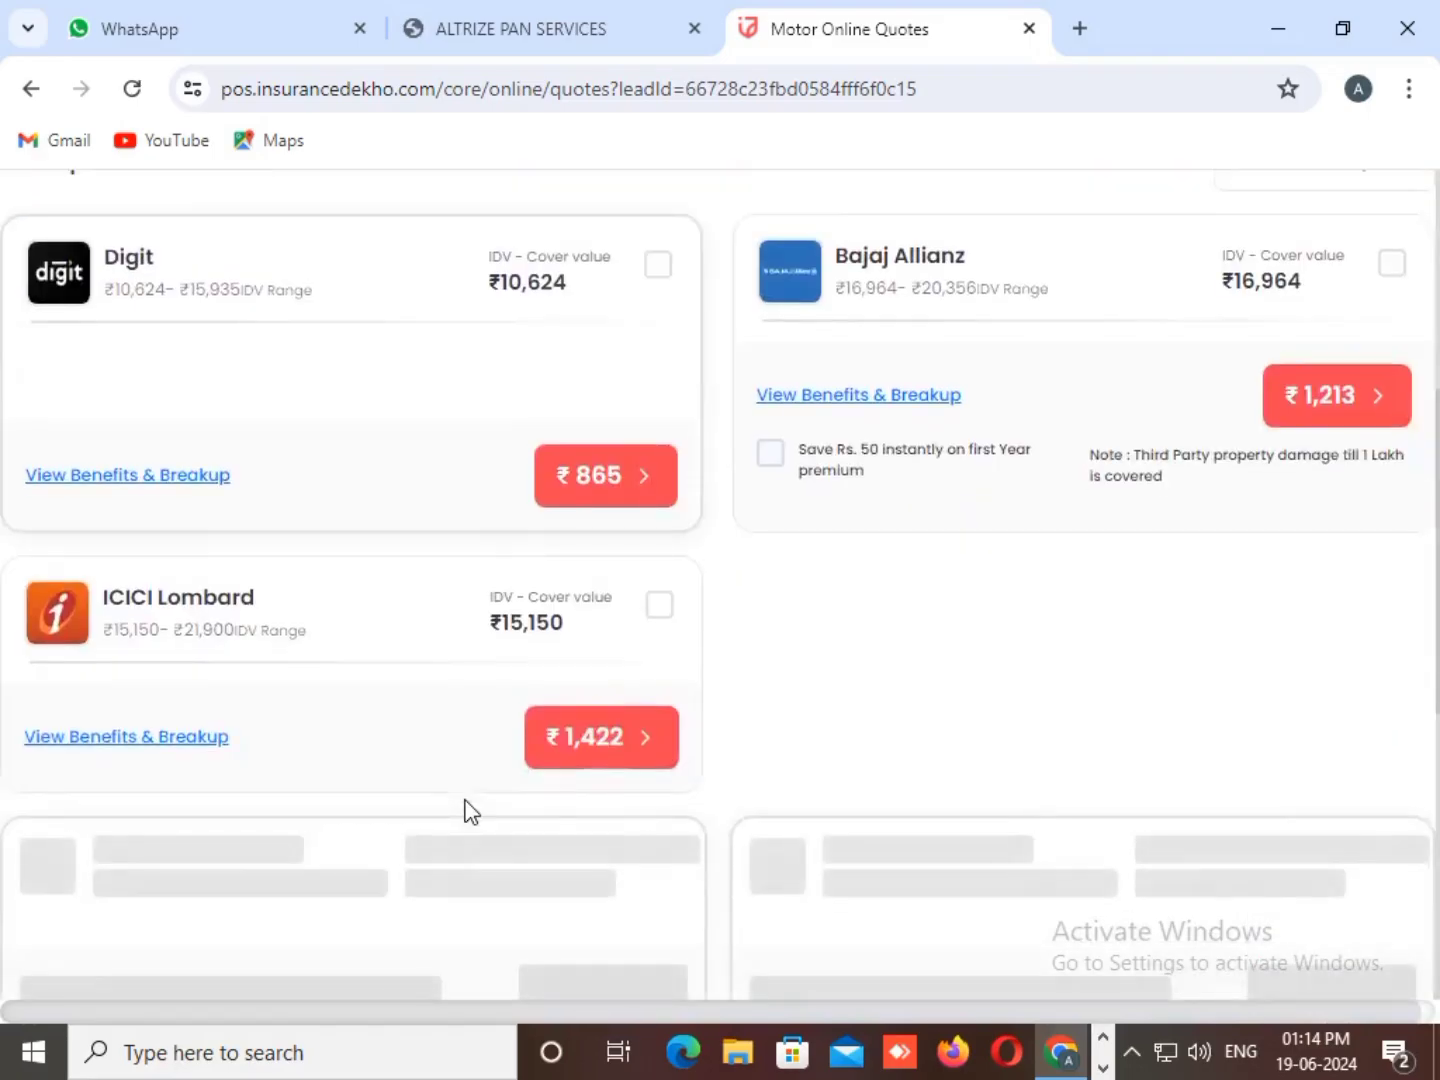
scroll(391, 684, "down", 3)
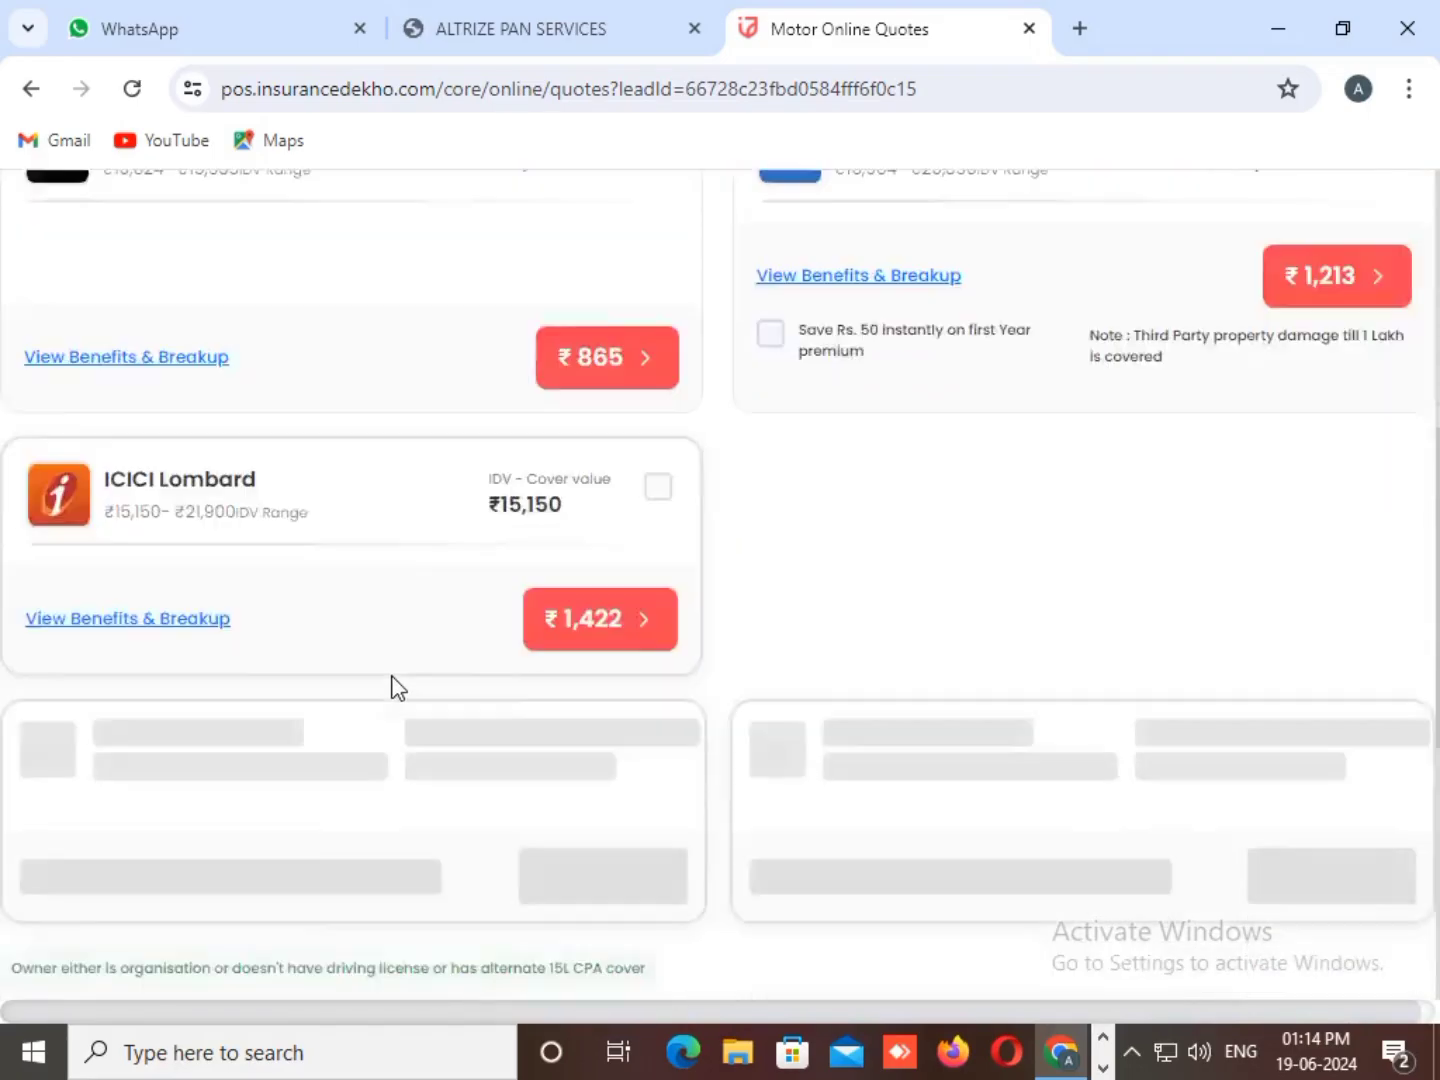
scroll(392, 685, "up", 3)
scroll(391, 684, "up", 3)
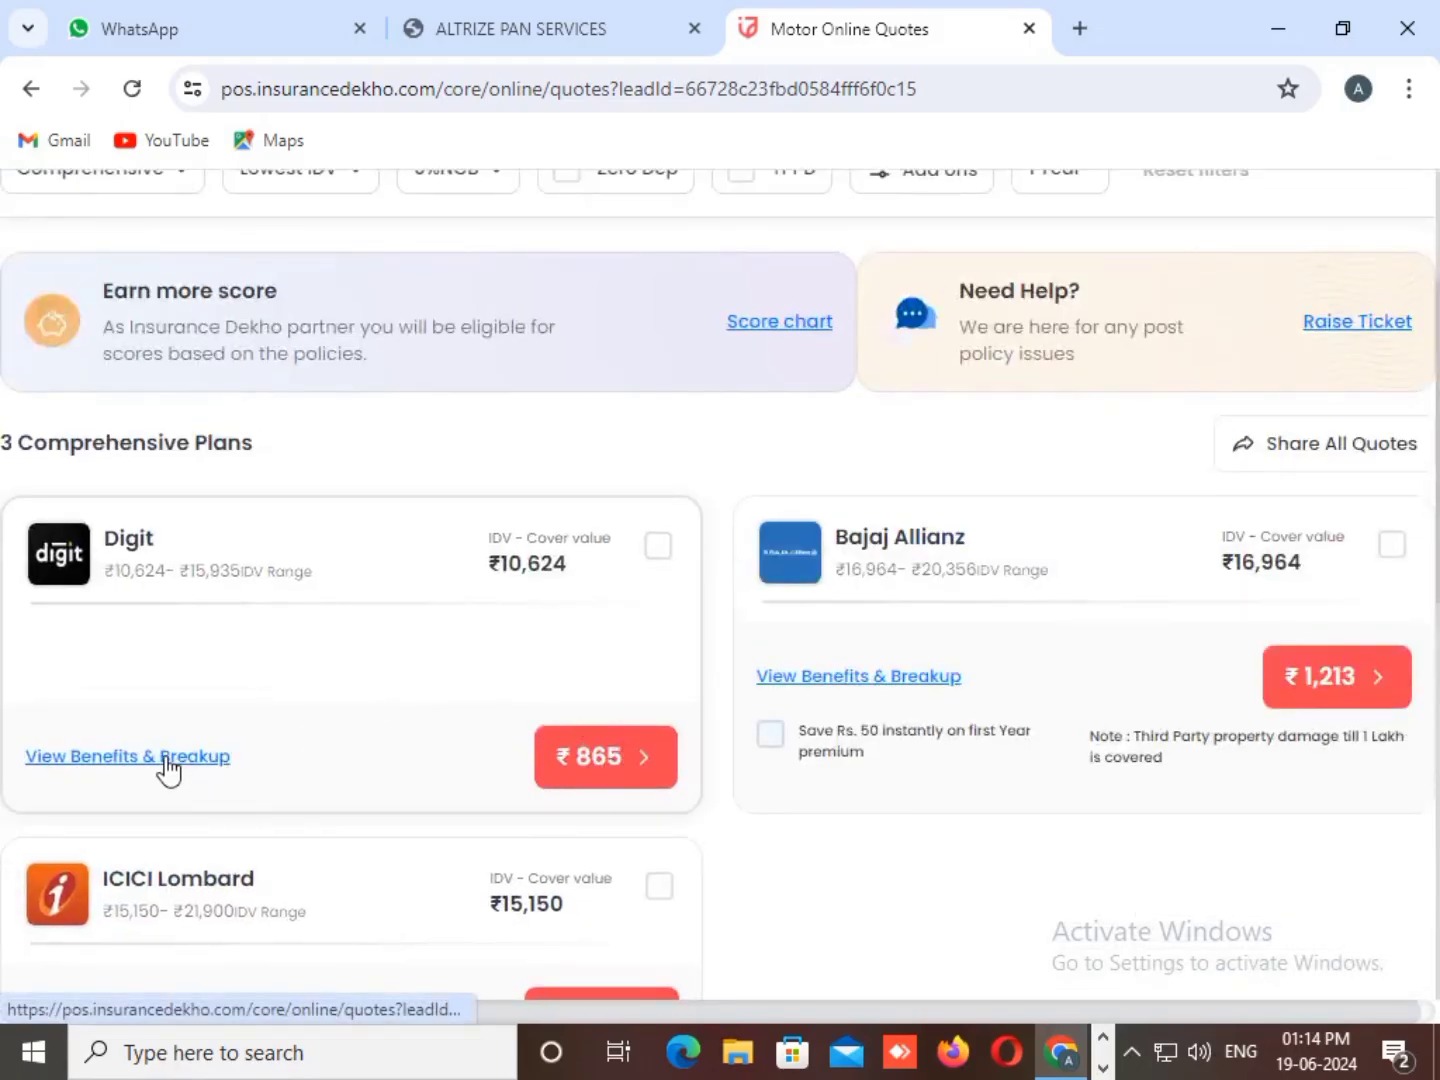
left_click(790, 326)
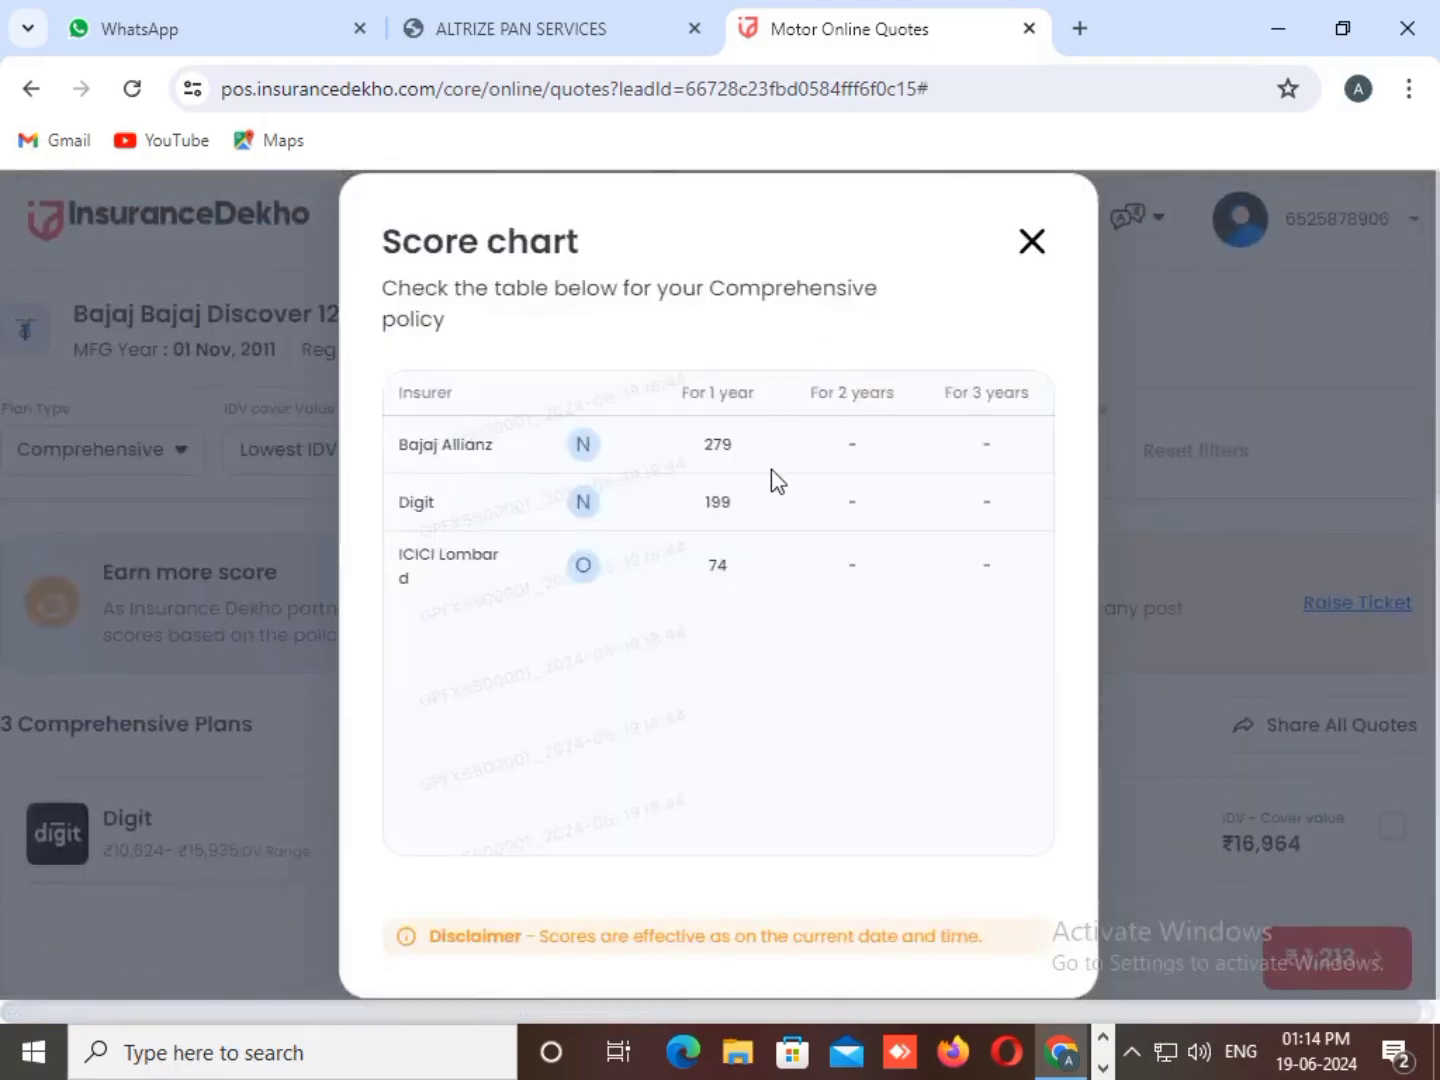
double_click(712, 503)
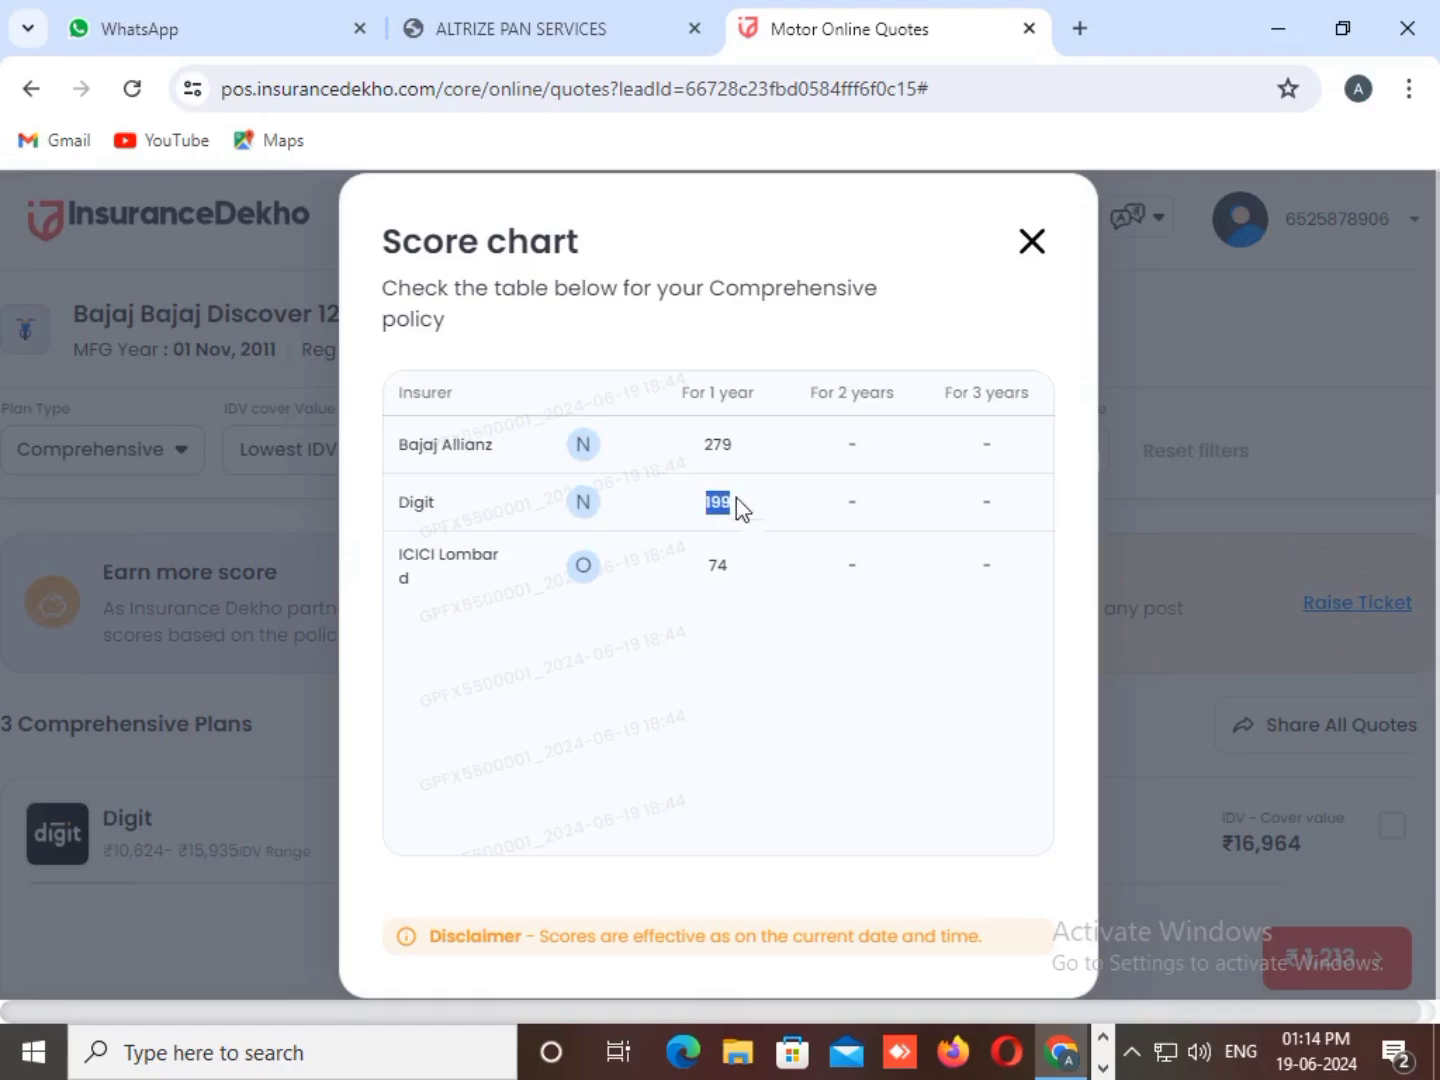
double_click(700, 453)
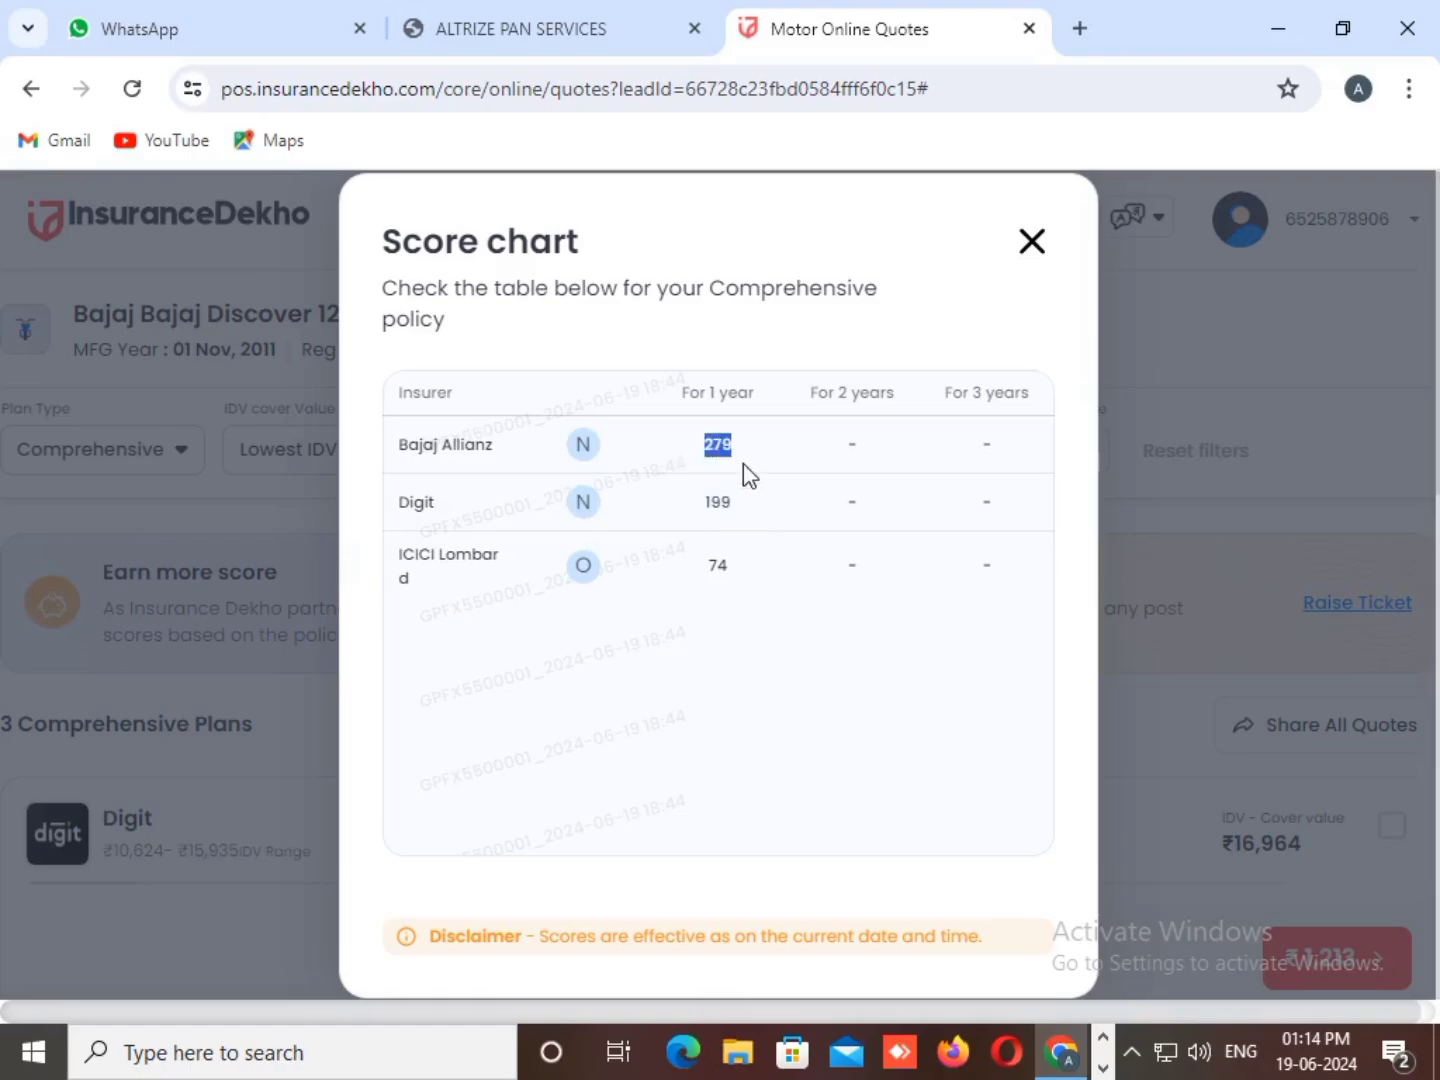
double_click(714, 566)
double_click(728, 508)
left_click(1035, 244)
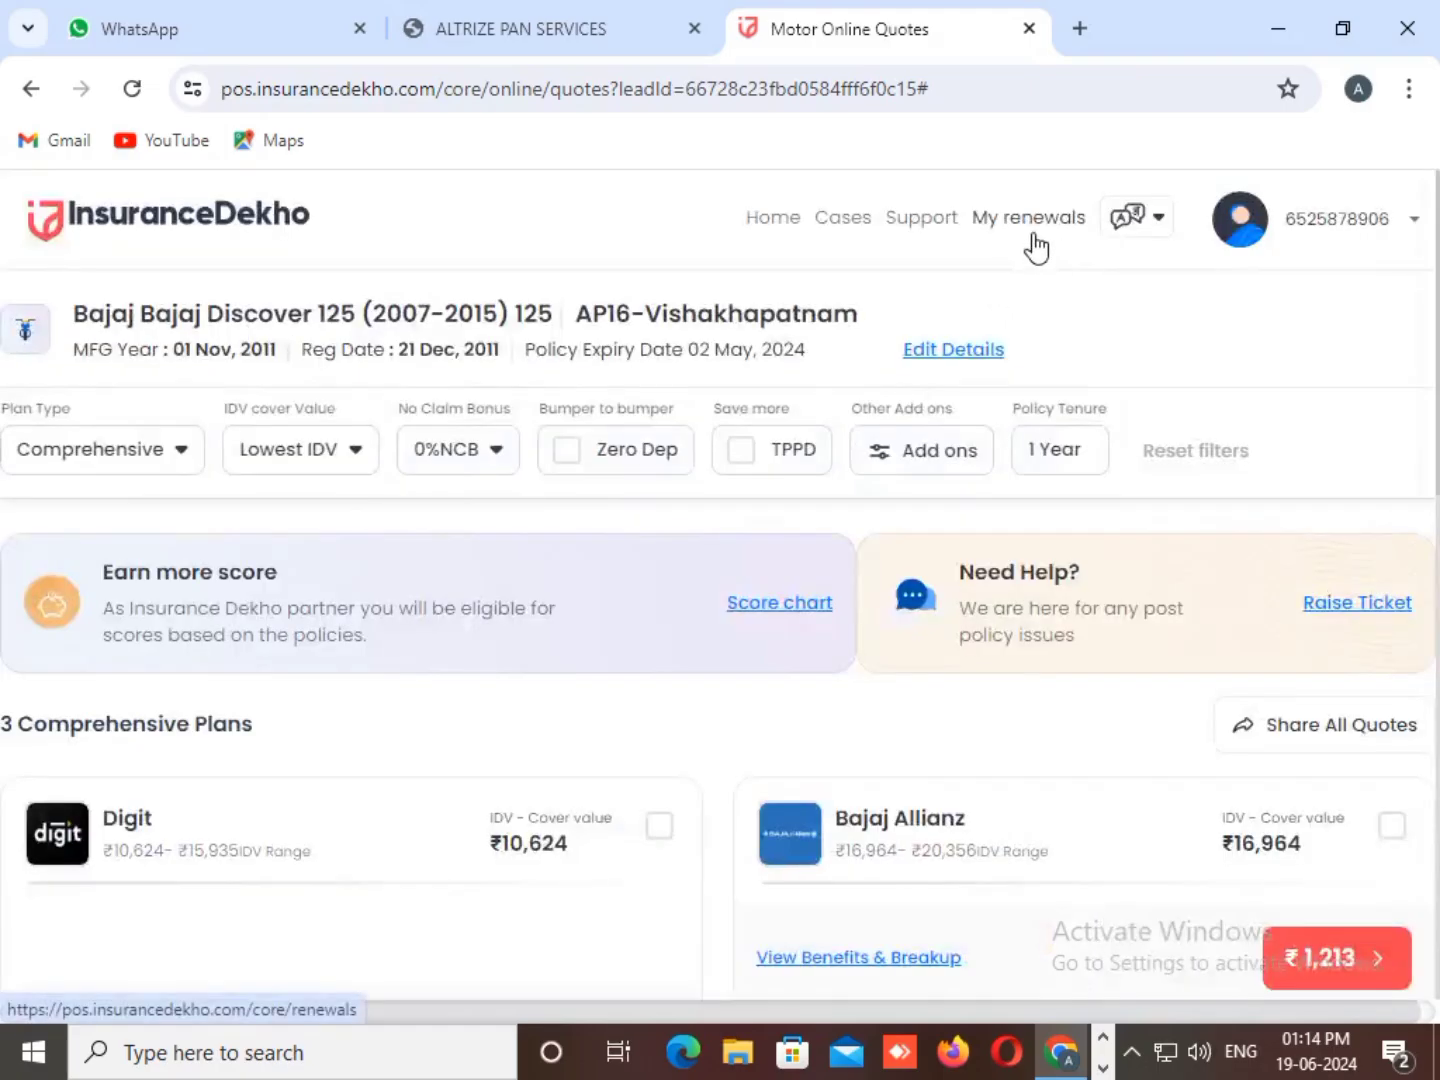
- View the Digit plan's benefits and premium breakup, including the GST line, and close the plan features
scroll(472, 707, "down", 3)
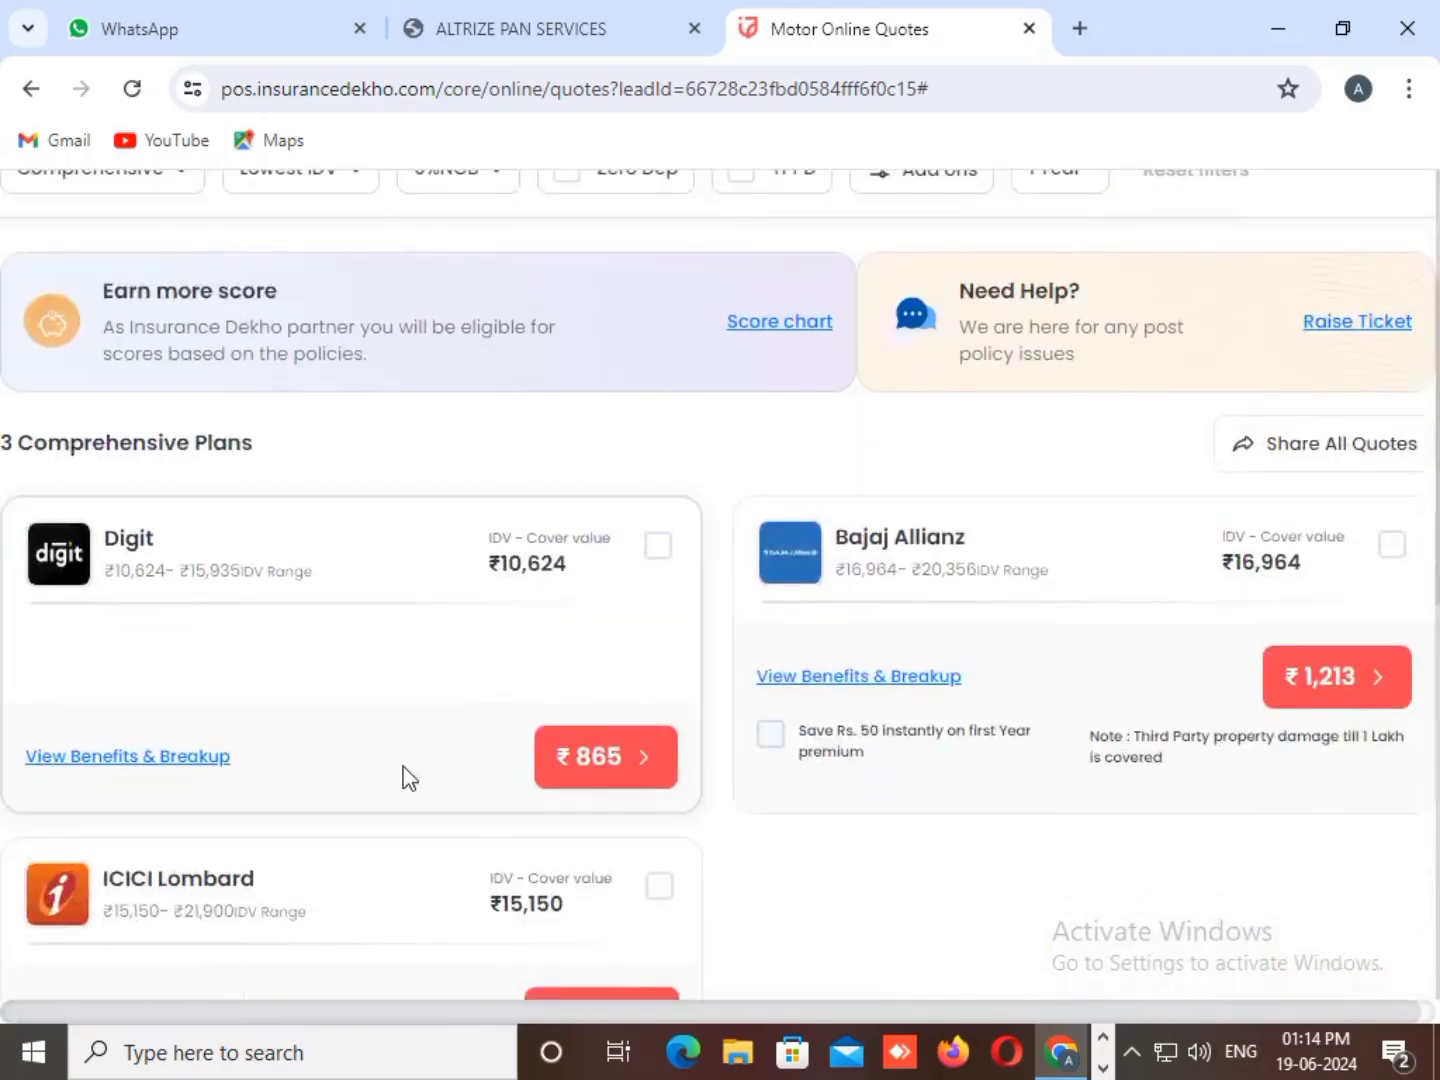
left_click(149, 756)
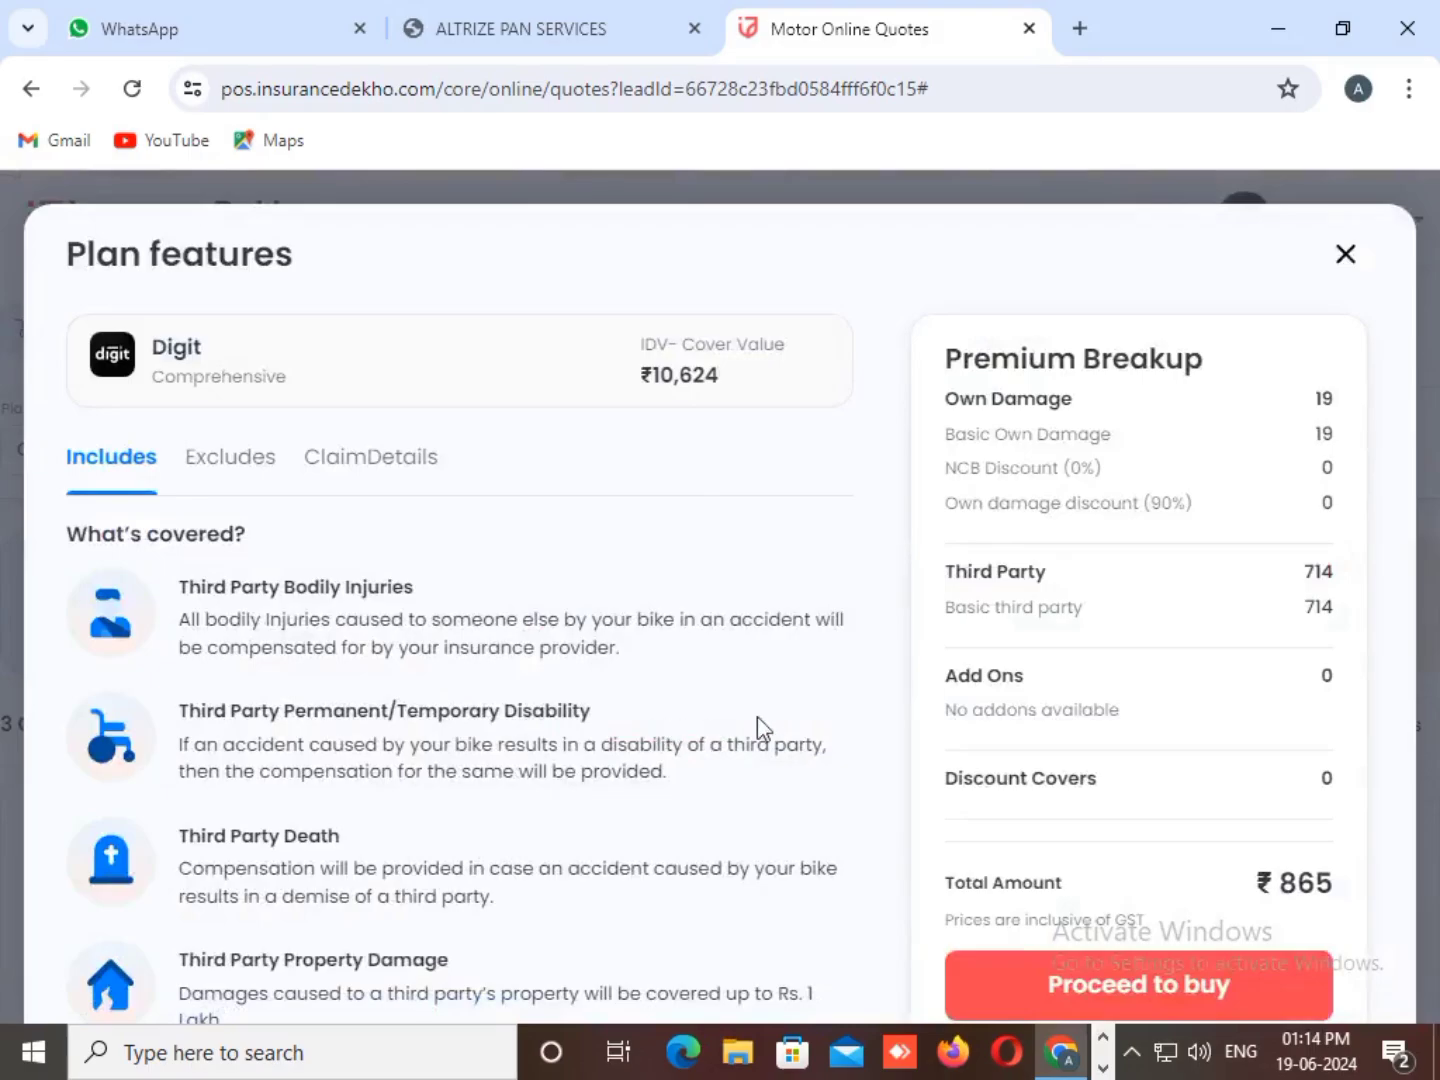
scroll(1004, 690, "down", 1)
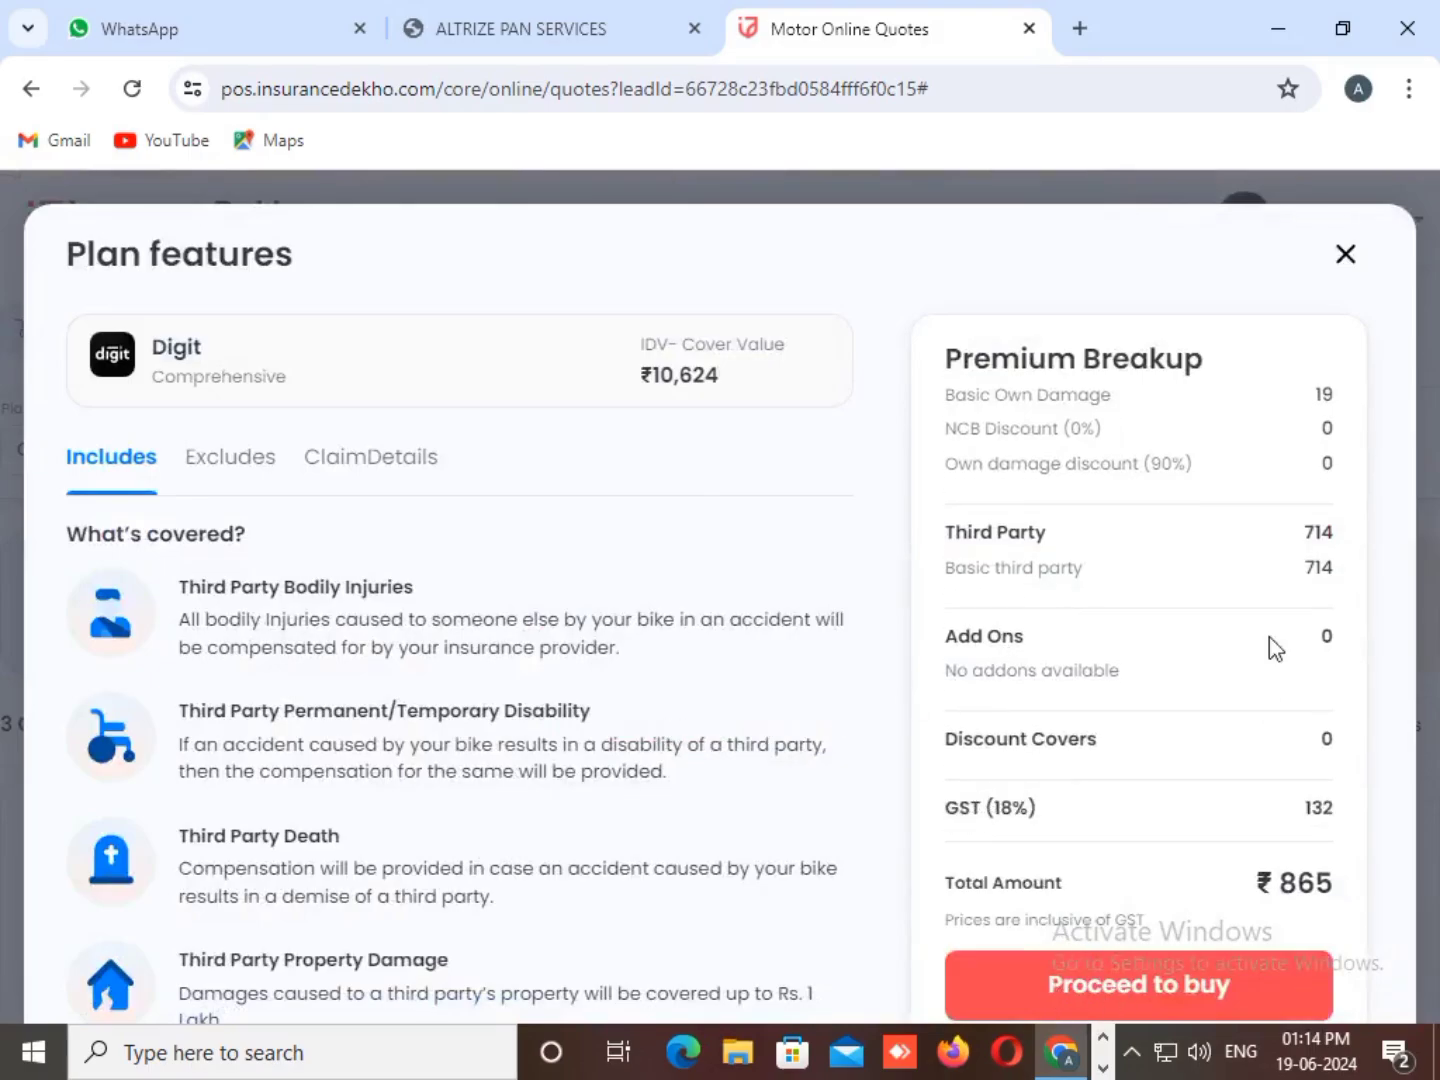
left_click(1339, 278)
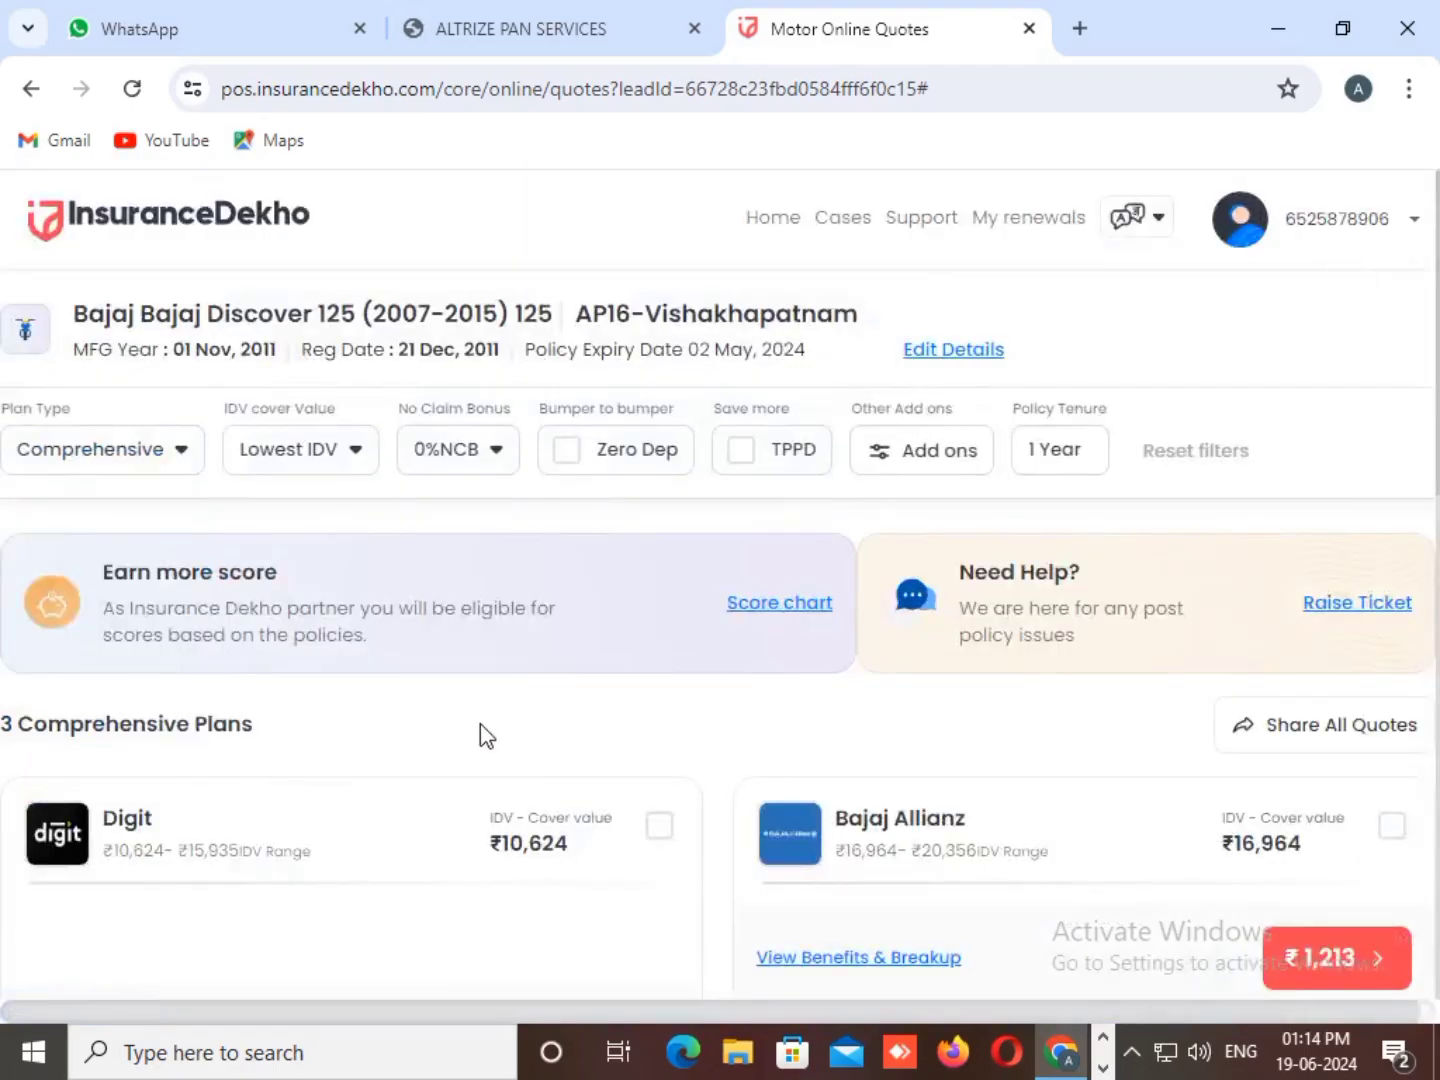
- Reopen the score chart and highlight the one-year scores of Bajaj Allianz and Digit
scroll(461, 720, "down", 4)
scroll(452, 706, "down", 1)
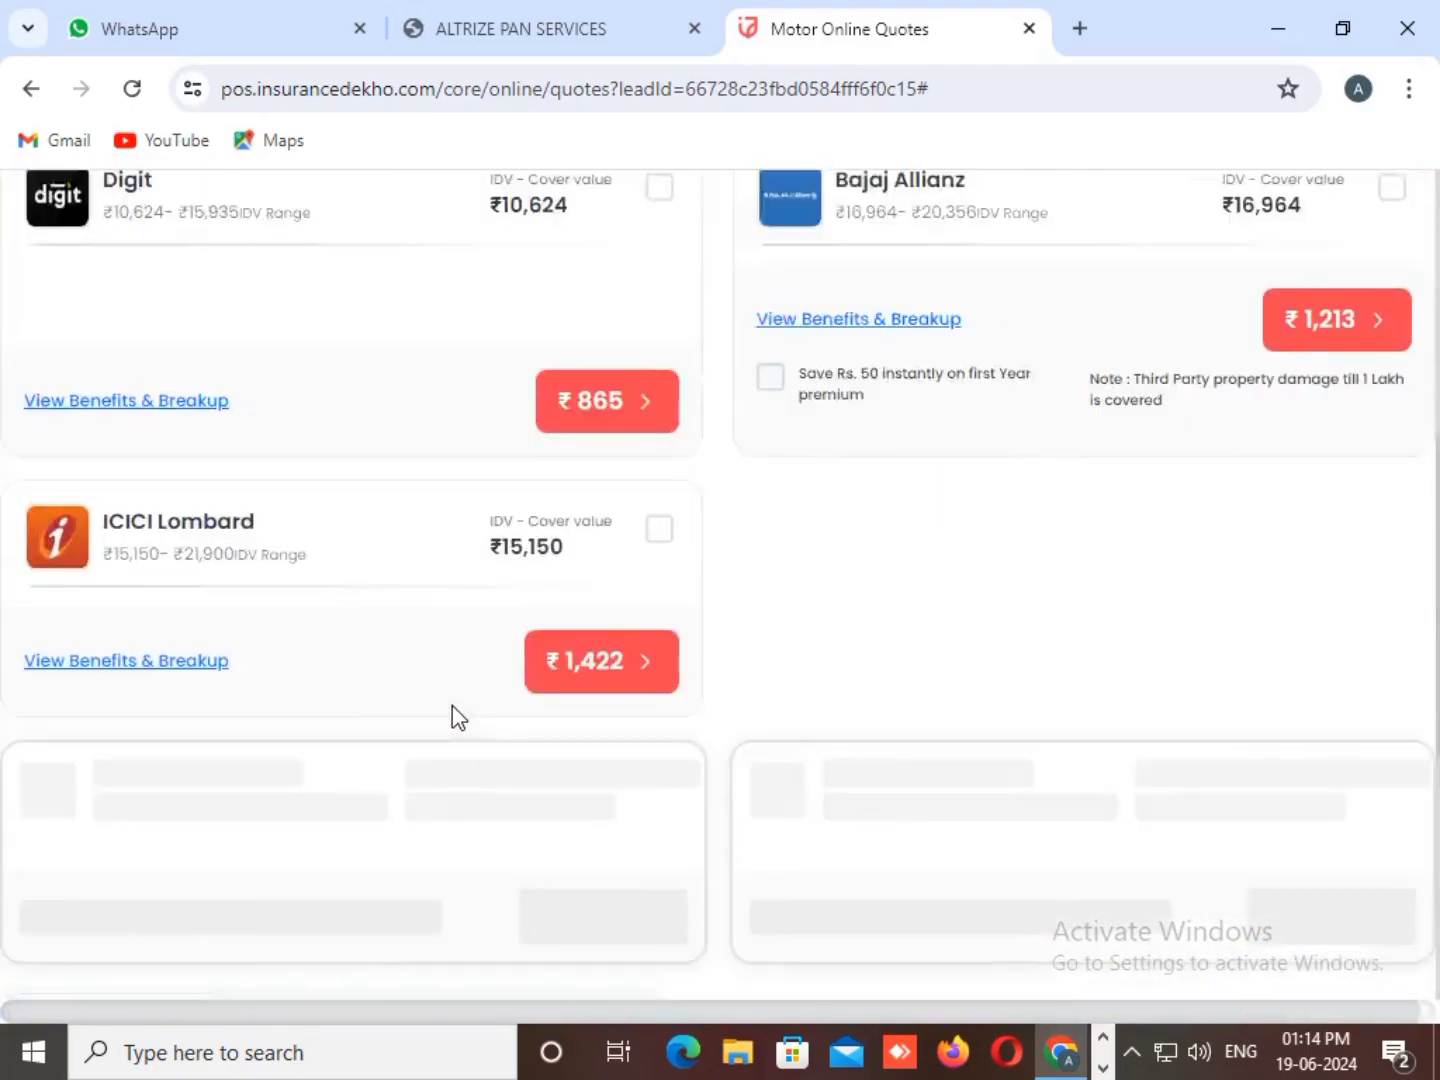
scroll(726, 598, "up", 4)
left_click(778, 464)
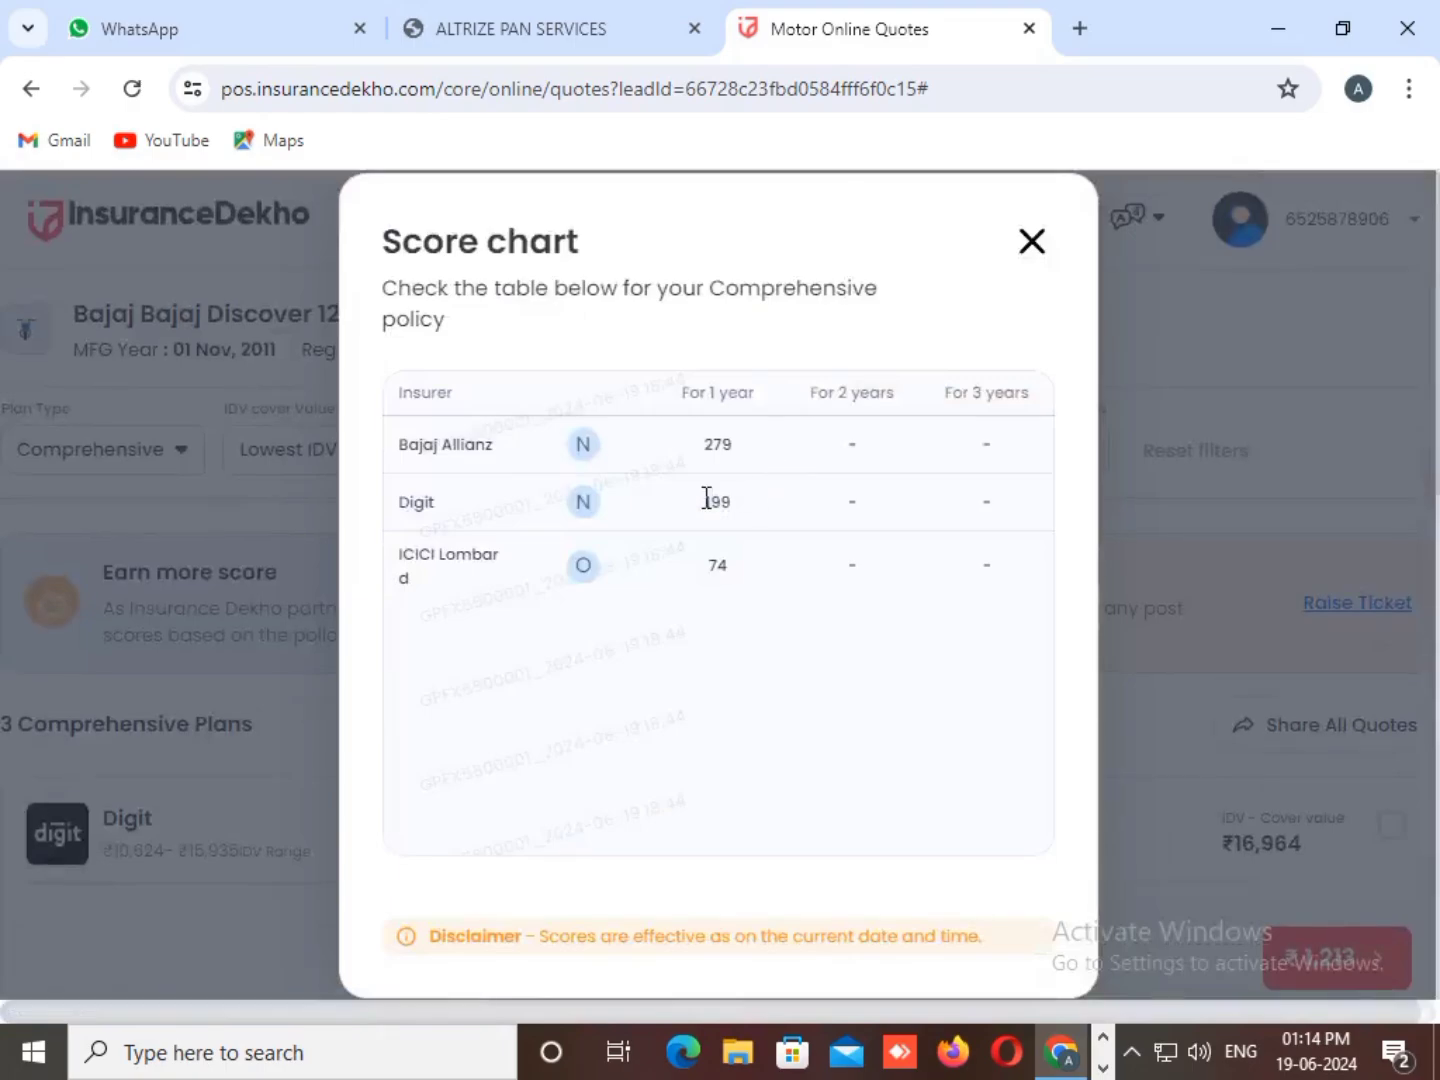
left_click_drag(685, 448, 767, 451)
left_click_drag(712, 500, 757, 522)
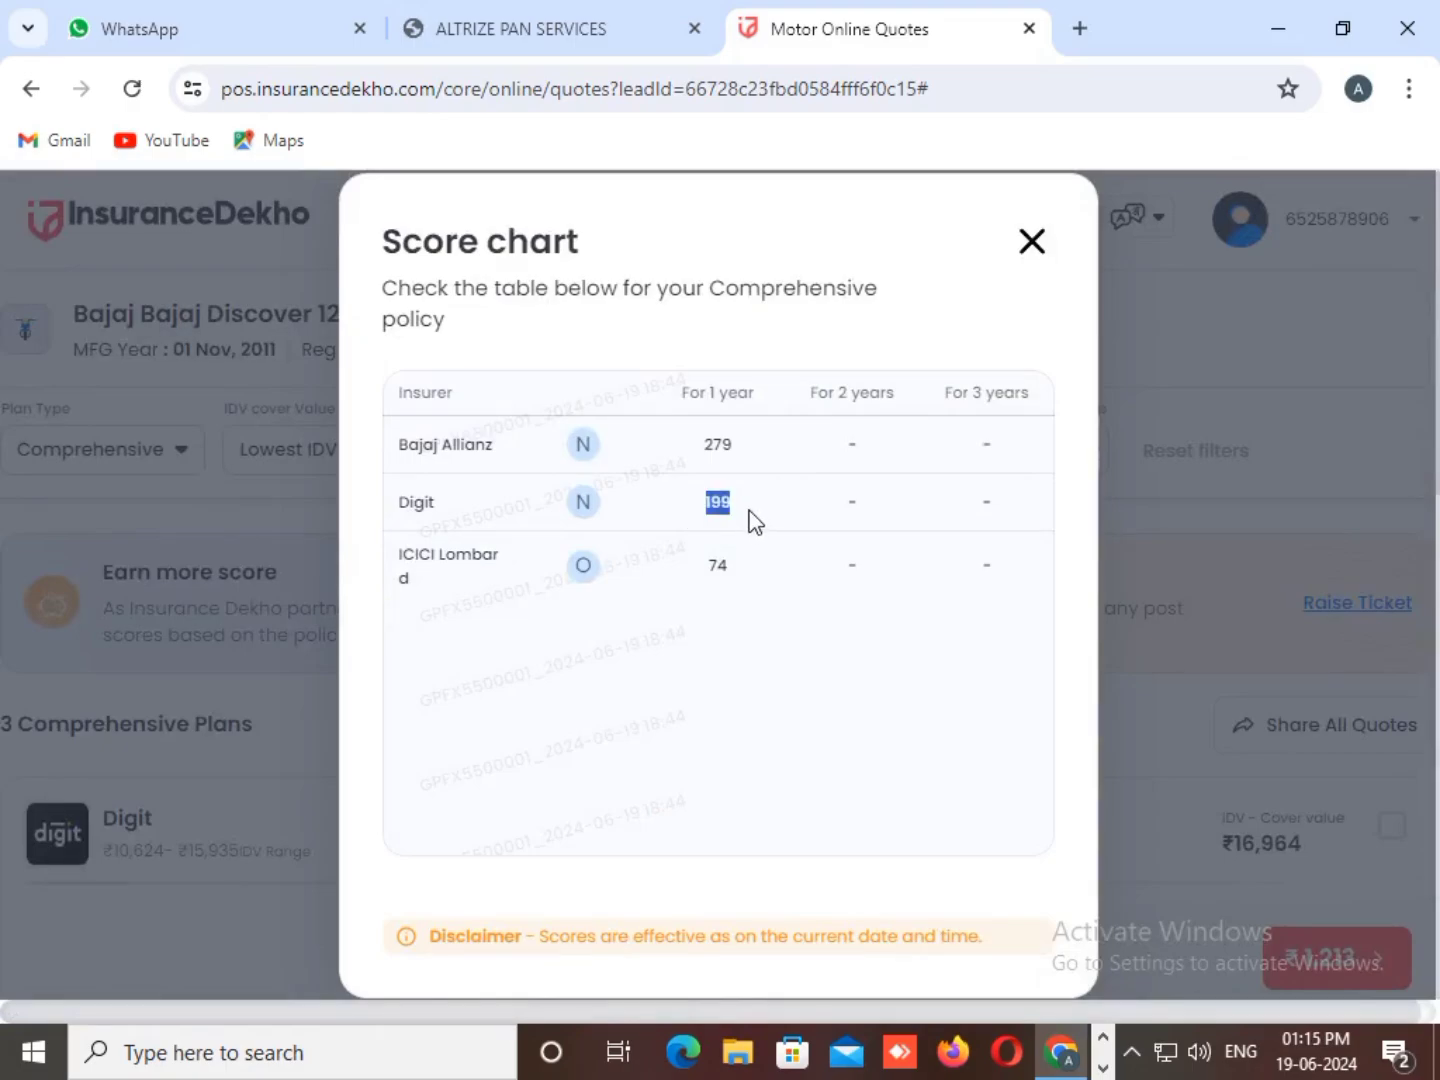